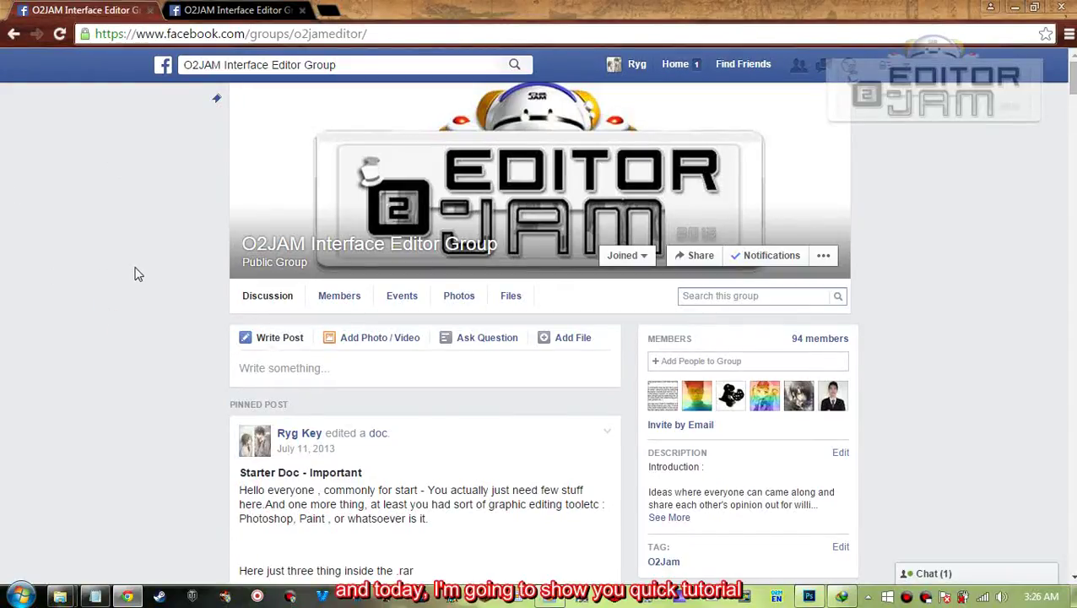
- Scroll the O2JAM Interface Editor Group page and select its web address
scroll(163, 284, down, 3)
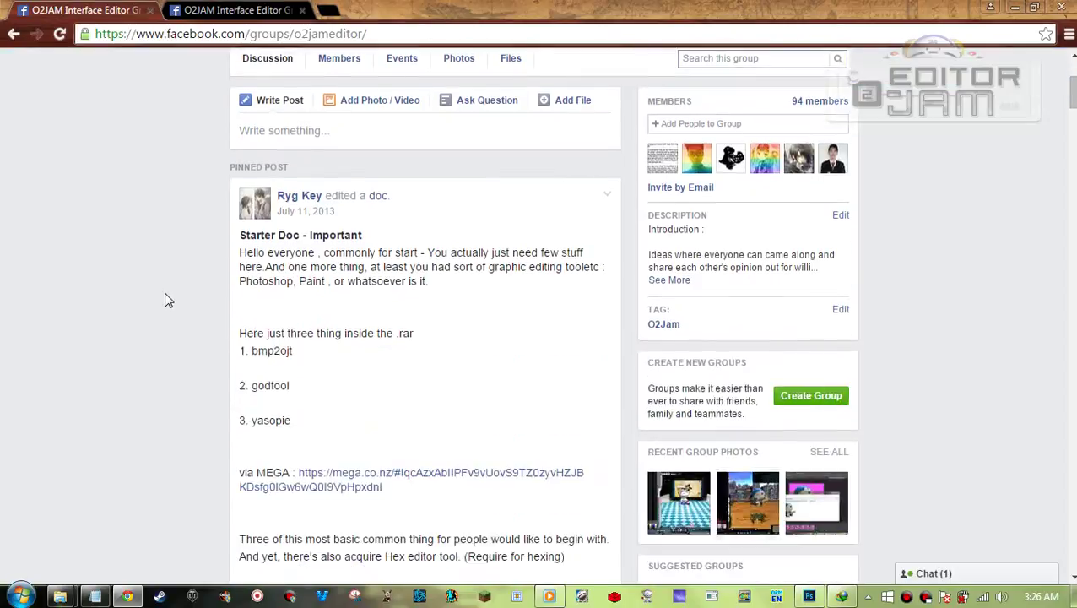
scroll(165, 308, up, 3)
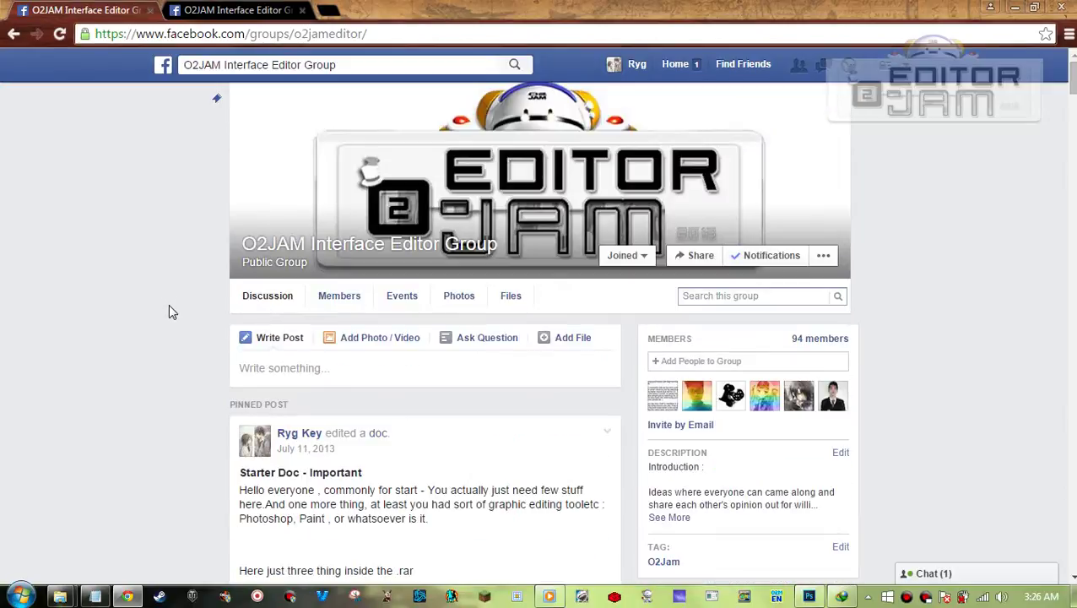
scroll(168, 316, down, 3)
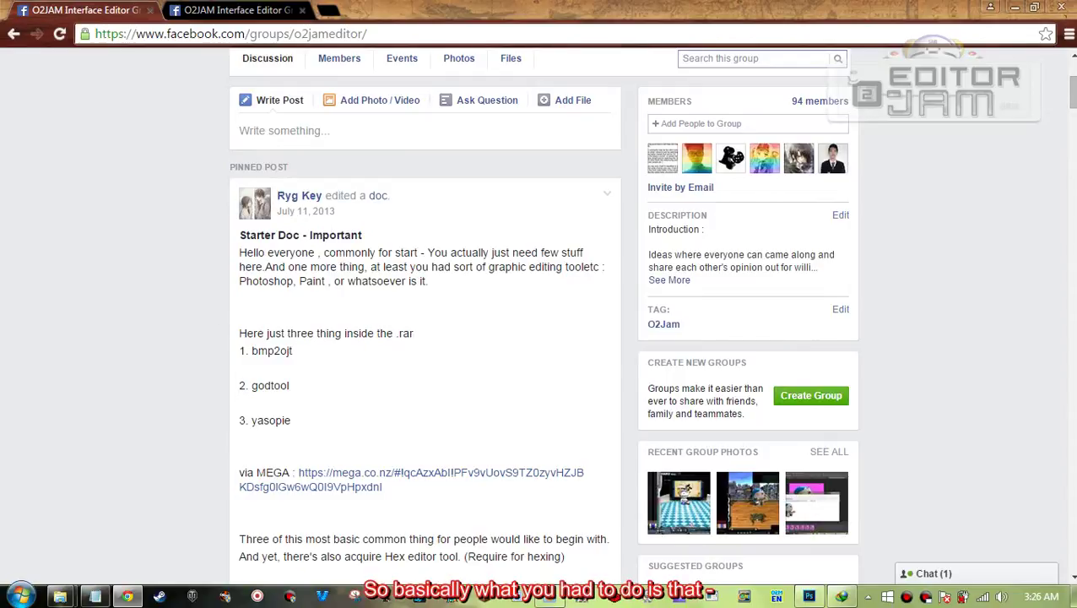
scroll(377, 346, up, 3)
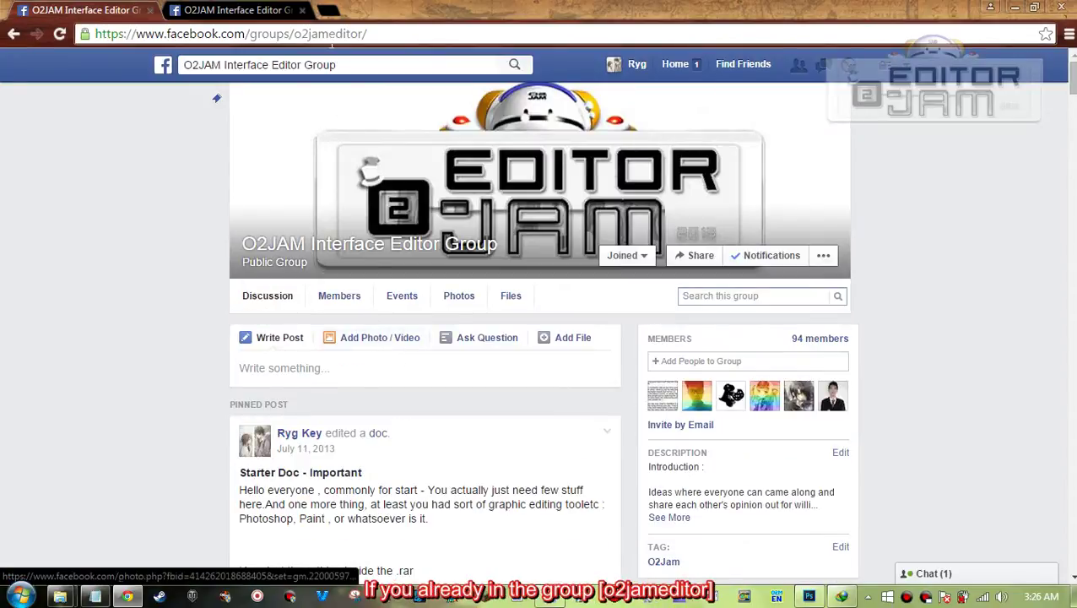
key(ctrl+l)
drag(370, 34, 12, 42)
click(127, 243)
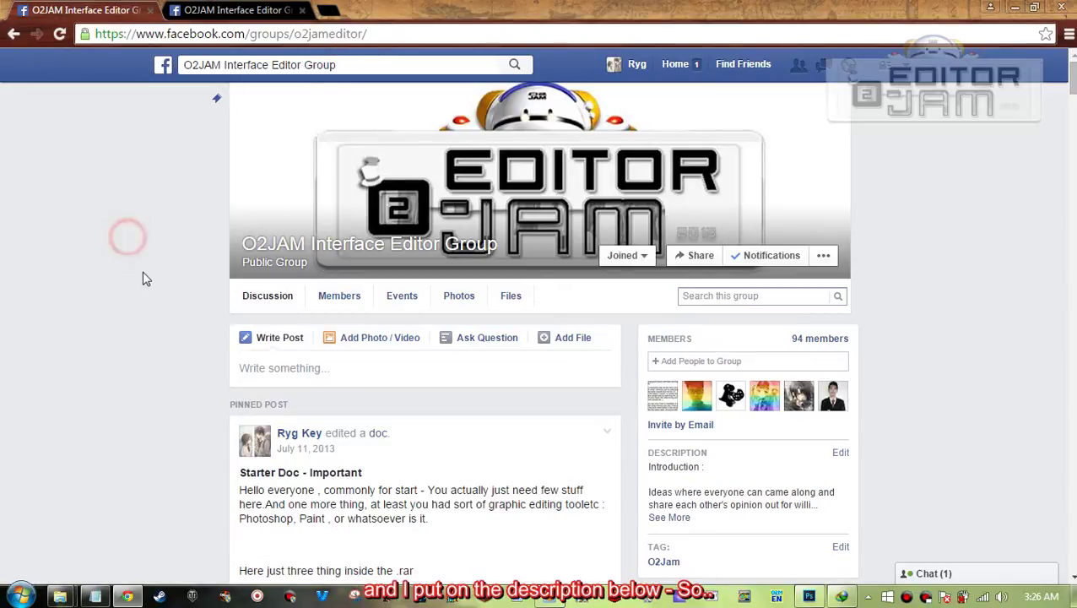
- Scroll to the pinned Starter Doc and highlight bmp2ojt in its tool list
scroll(128, 270, down, 4)
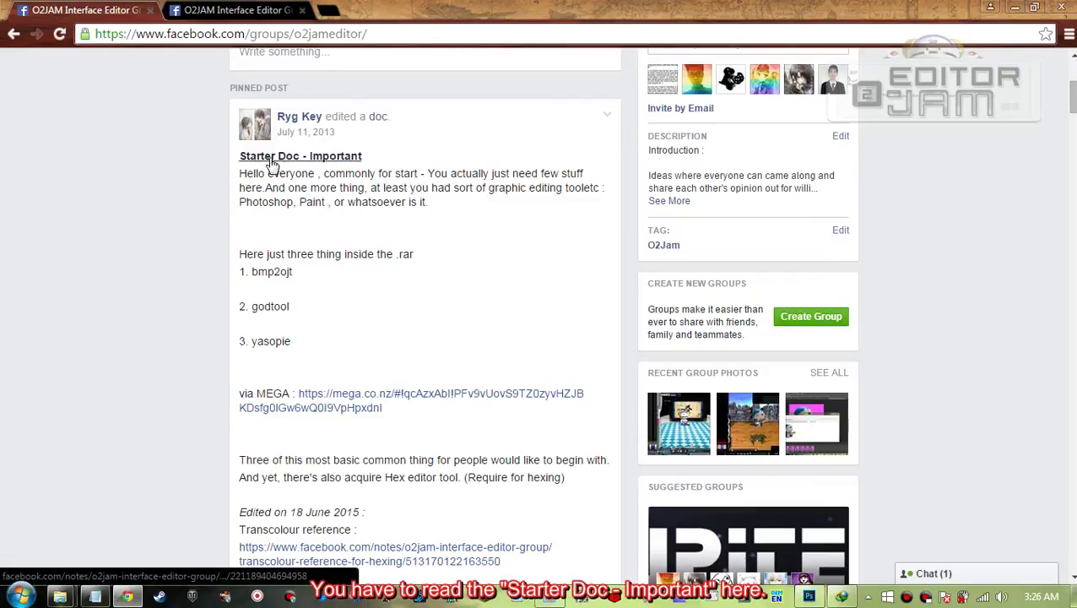
double_click(294, 271)
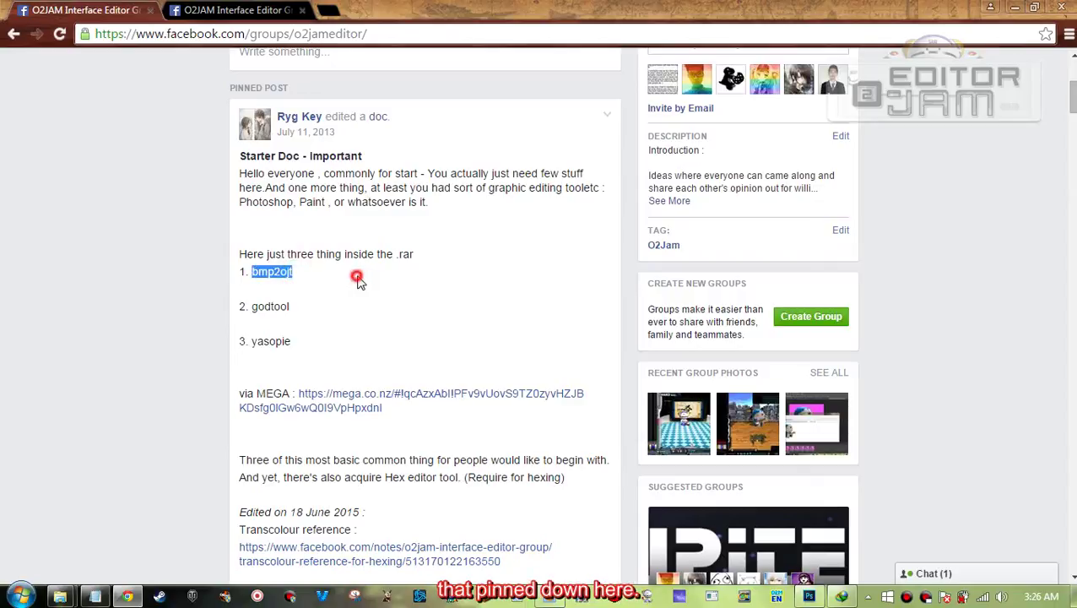
click(331, 301)
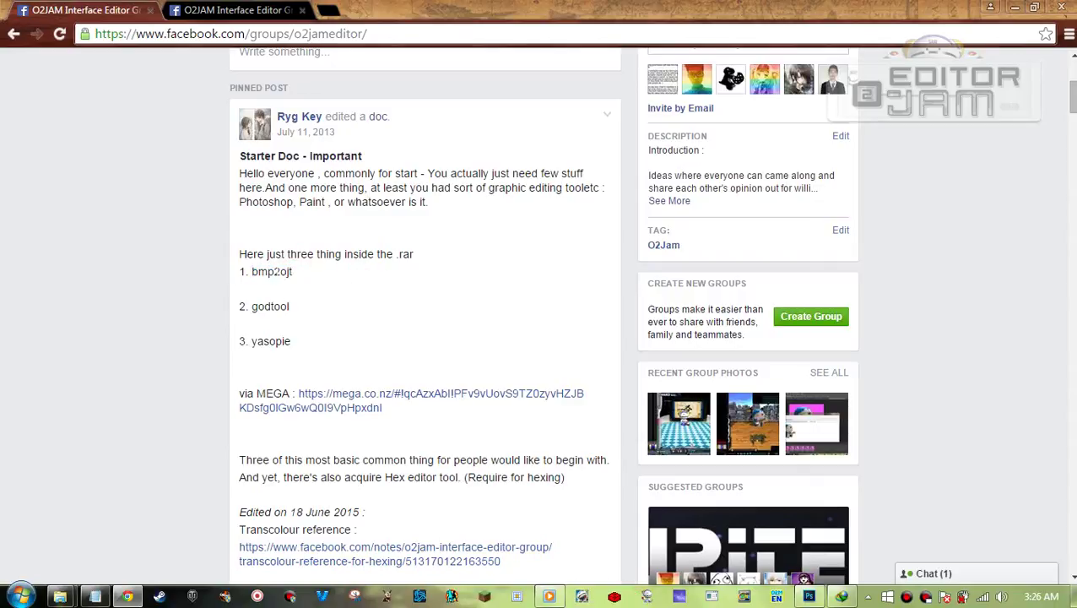
drag(254, 271, 290, 307)
click(259, 337)
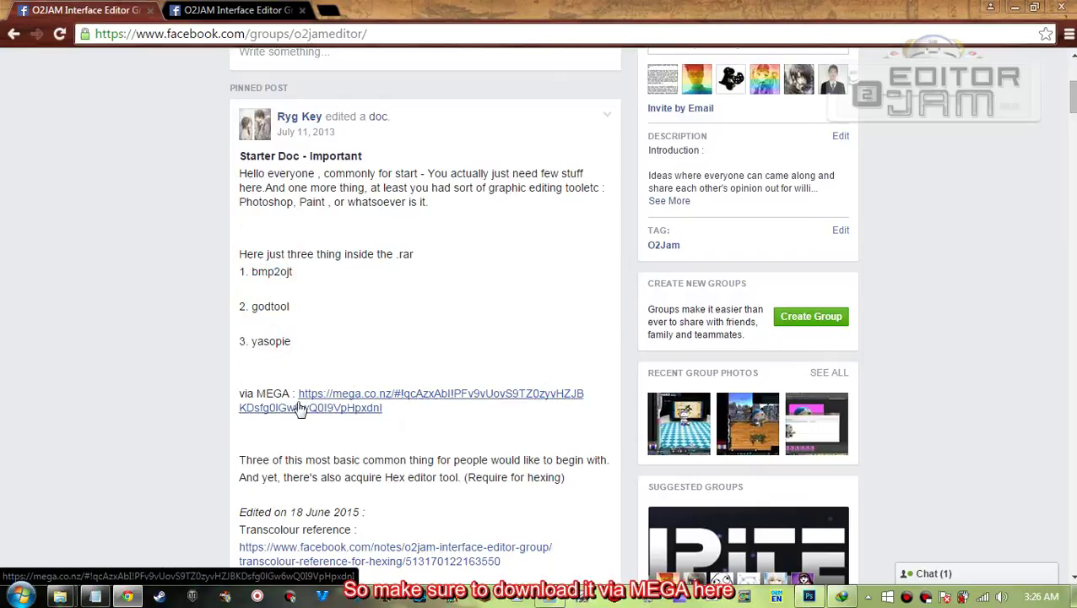
click(405, 434)
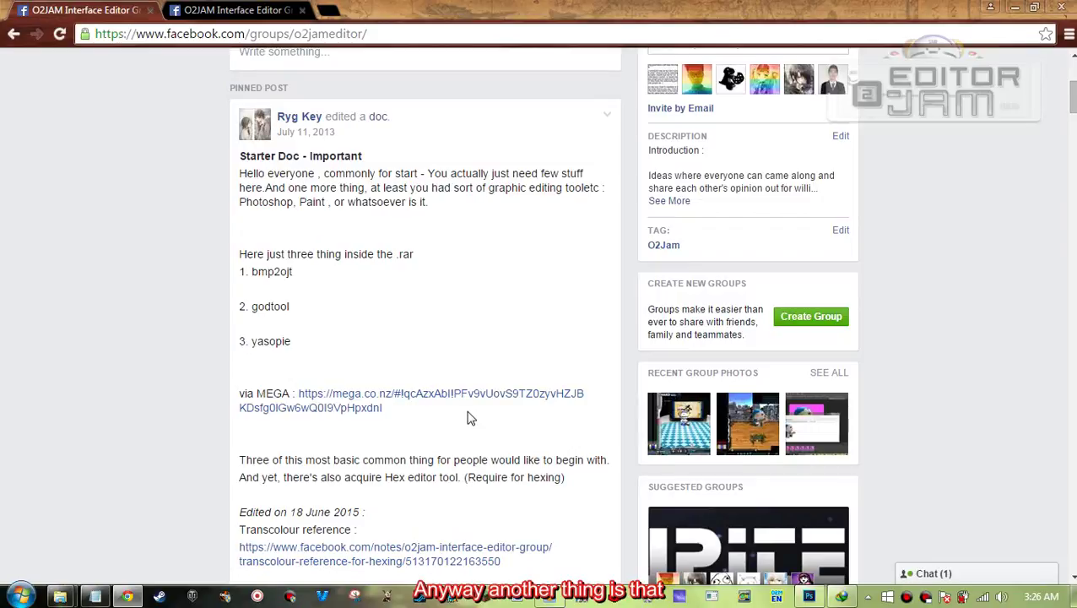
- Scroll past the BND editor notes, back up, then down to the hex editor download links
scroll(470, 417, down, 4)
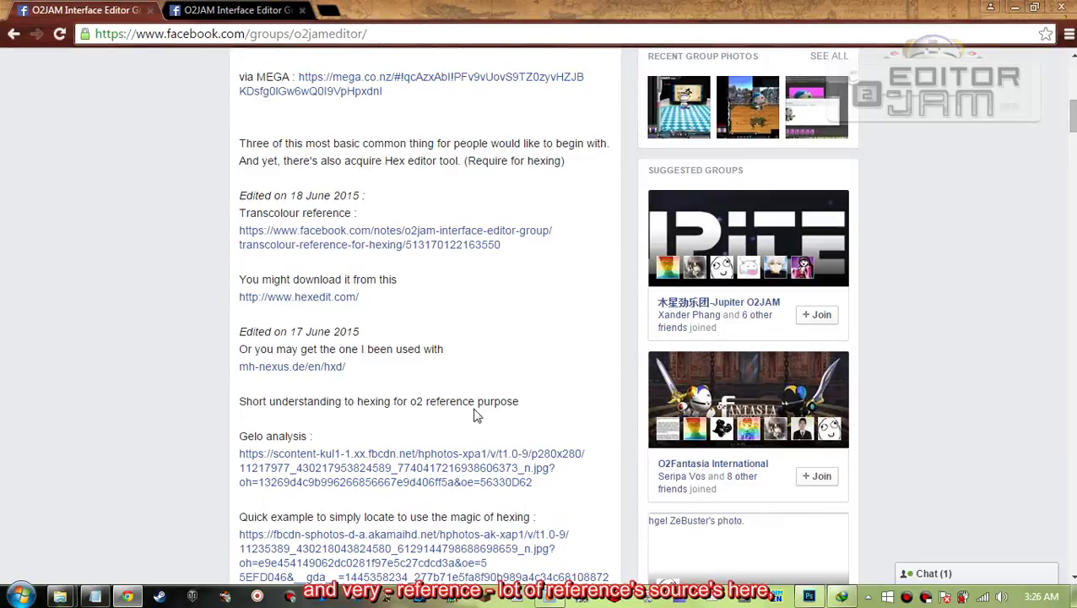
scroll(476, 379, down, 2)
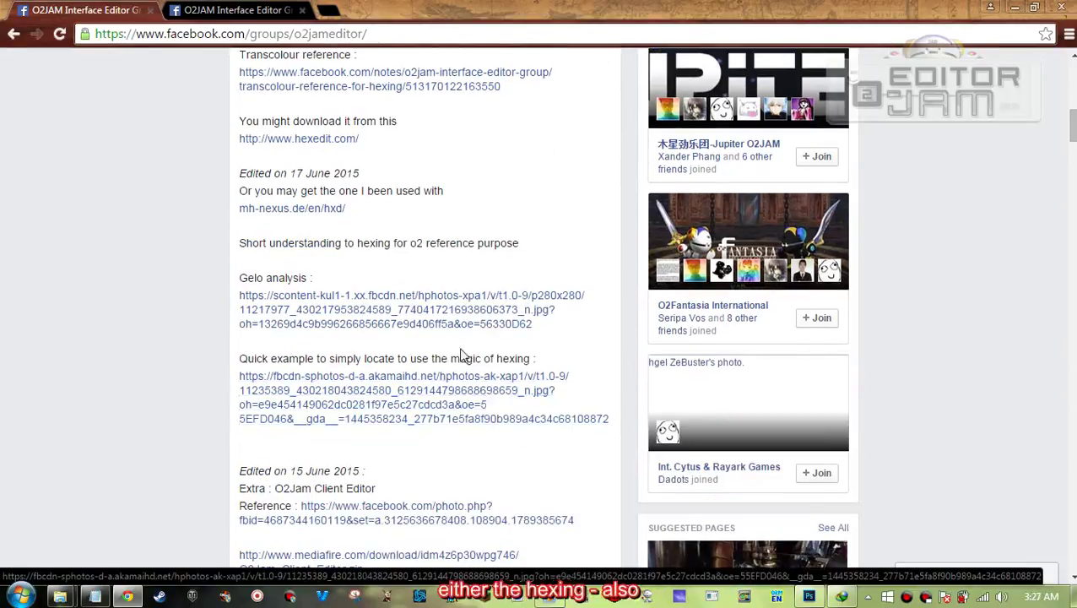
scroll(497, 389, down, 1)
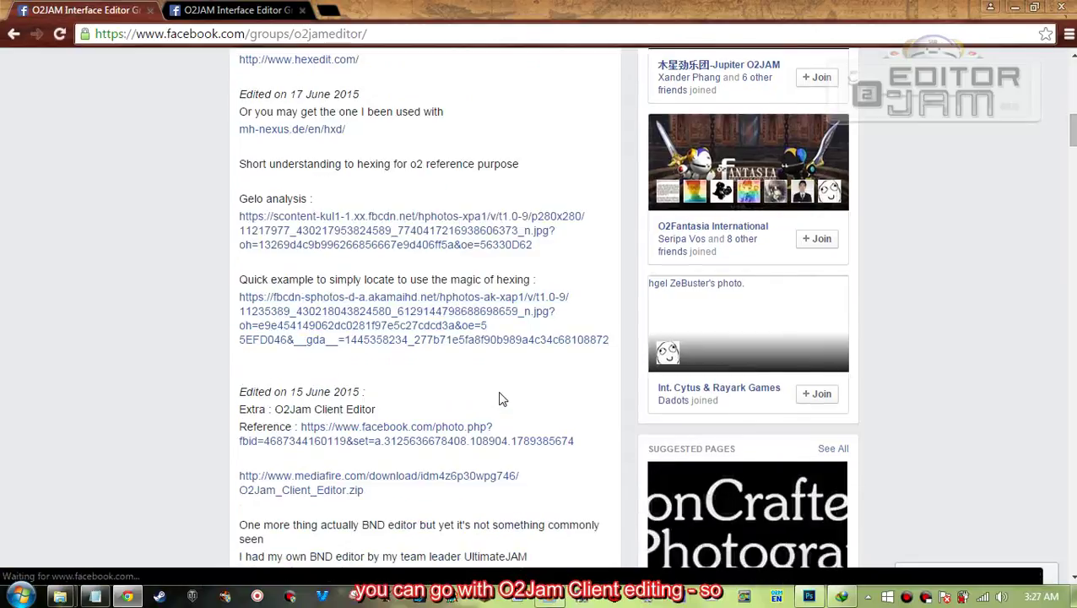
scroll(498, 414, down, 2)
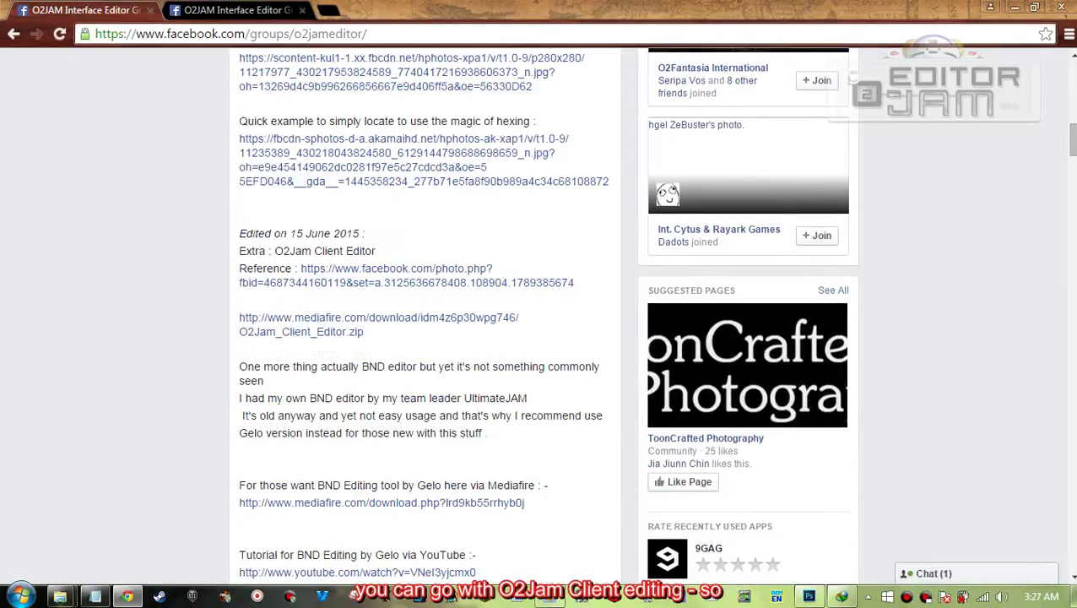
scroll(497, 416, down, 1)
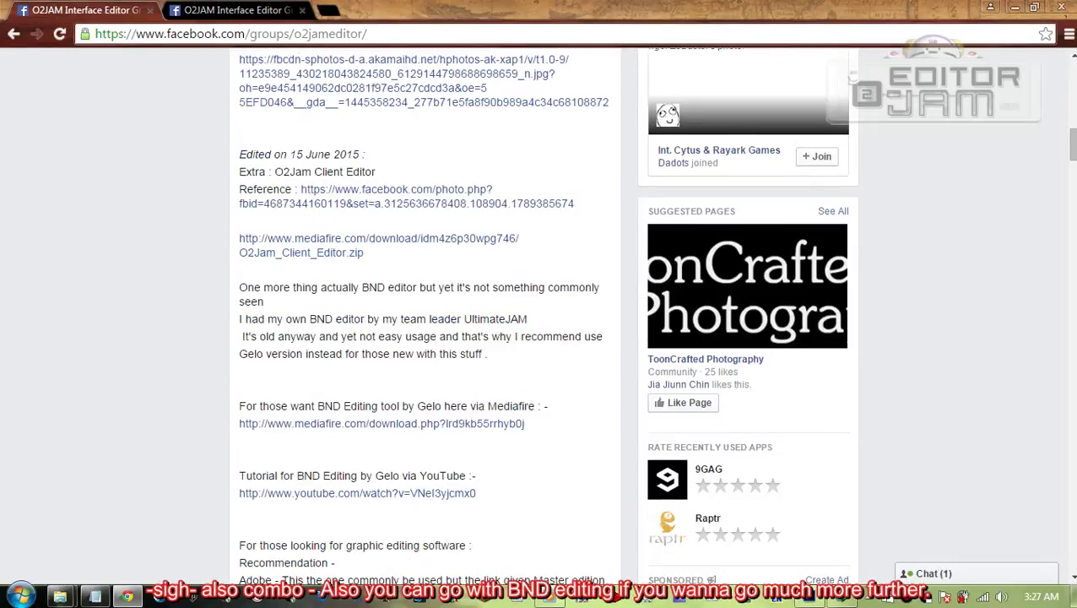
scroll(445, 385, down, 2)
scroll(435, 388, up, 7)
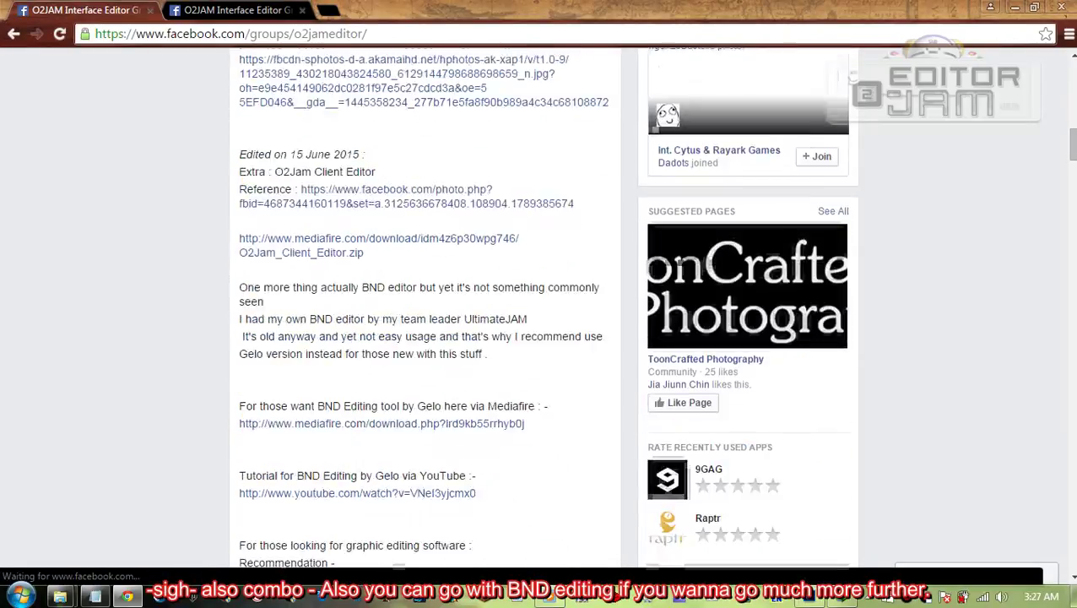
scroll(422, 391, up, 10)
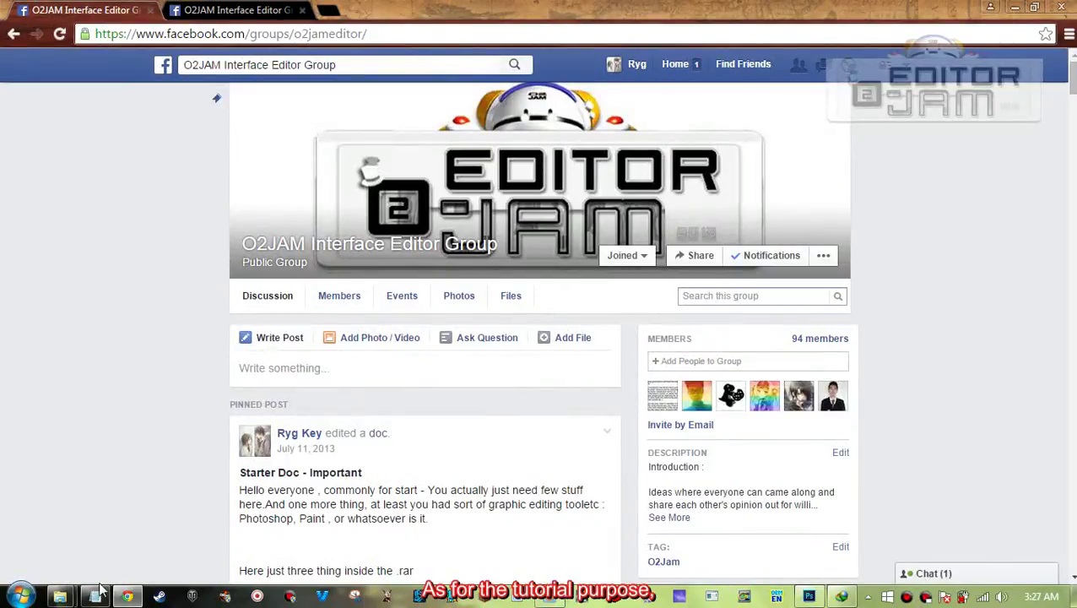
scroll(385, 483, down, 8)
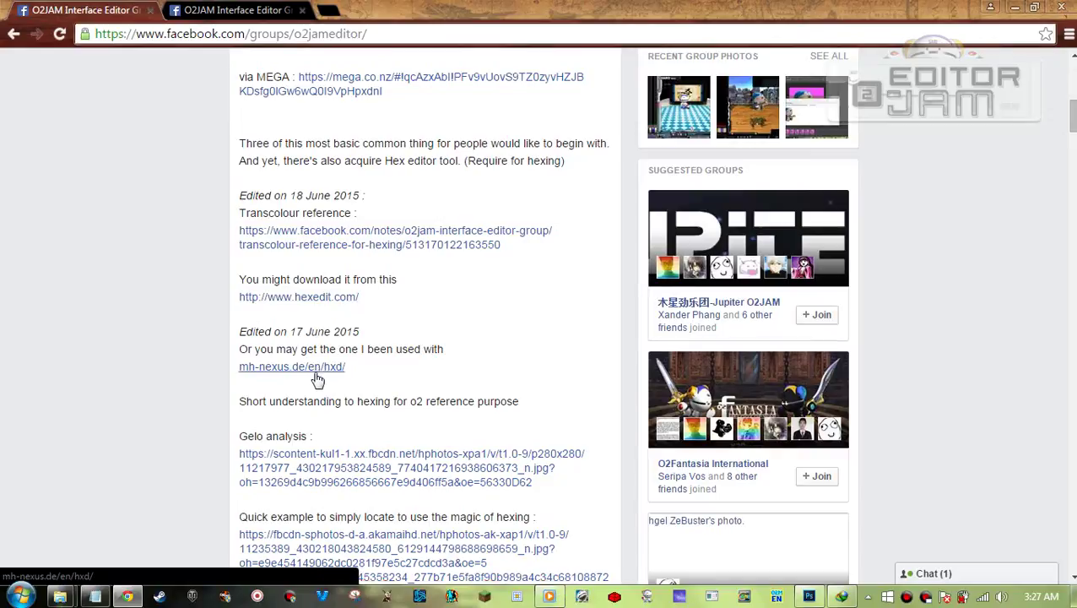
- Restore the Notepad notes and highlight 'Editing O2Emu/o2china interface' and 'Hexing transparency' in turn
click(99, 596)
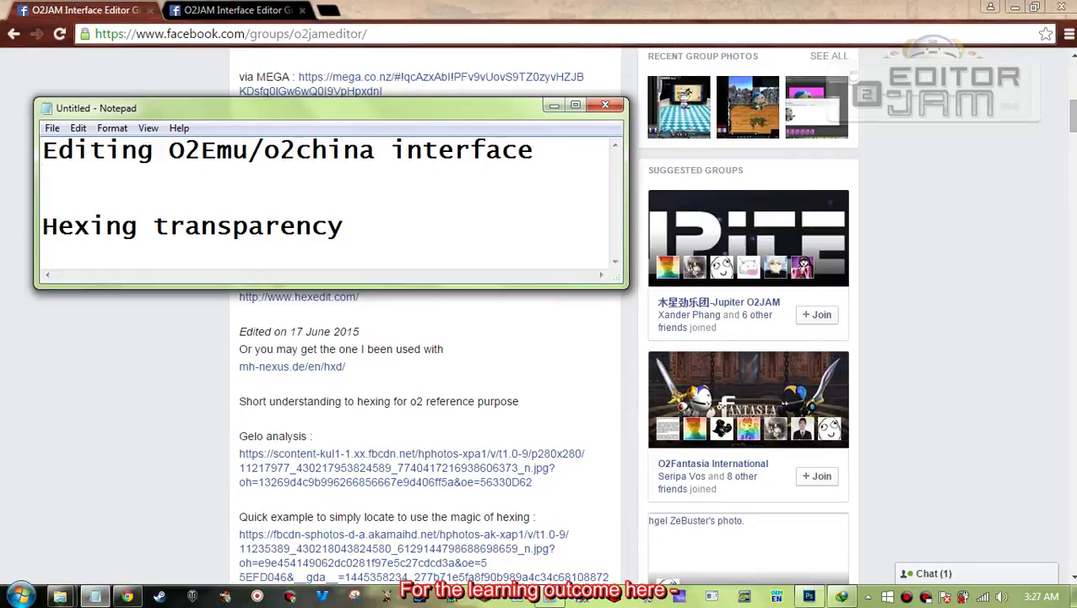
drag(562, 152, 43, 151)
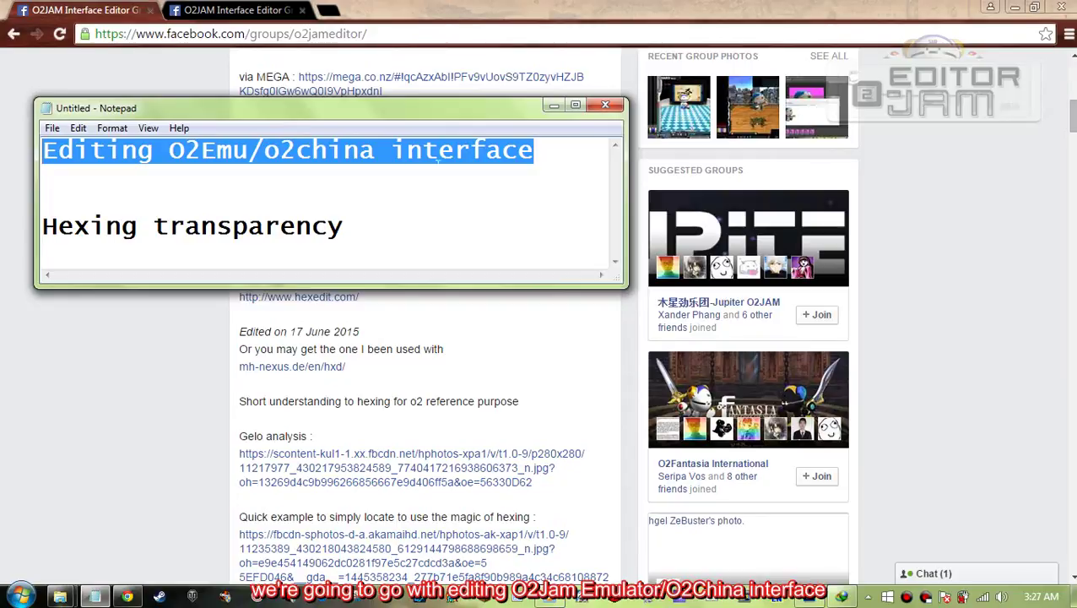
click(368, 221)
drag(384, 226, 9, 236)
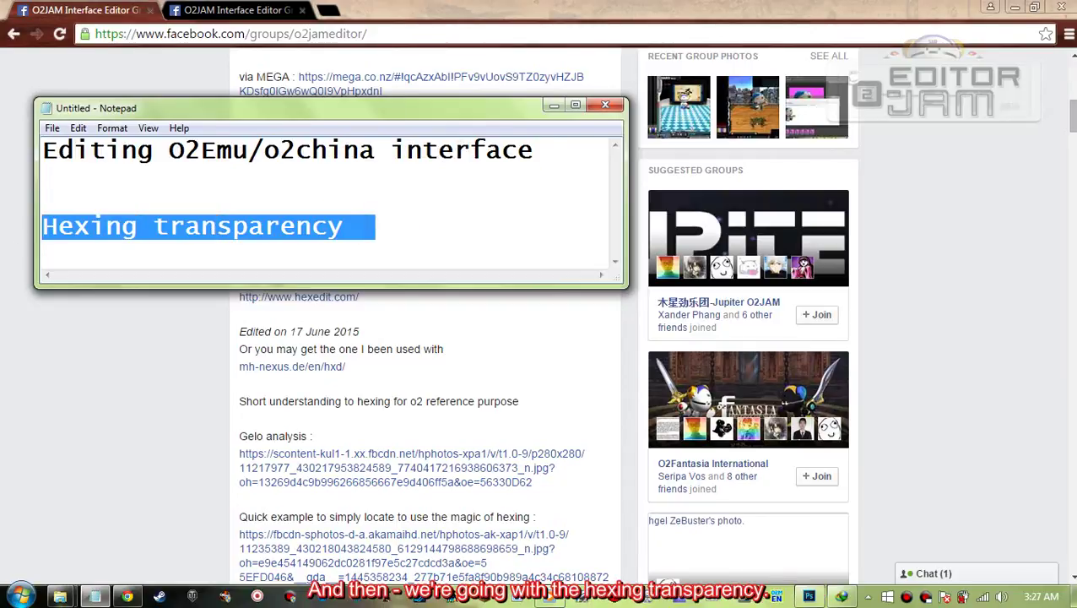
click(160, 196)
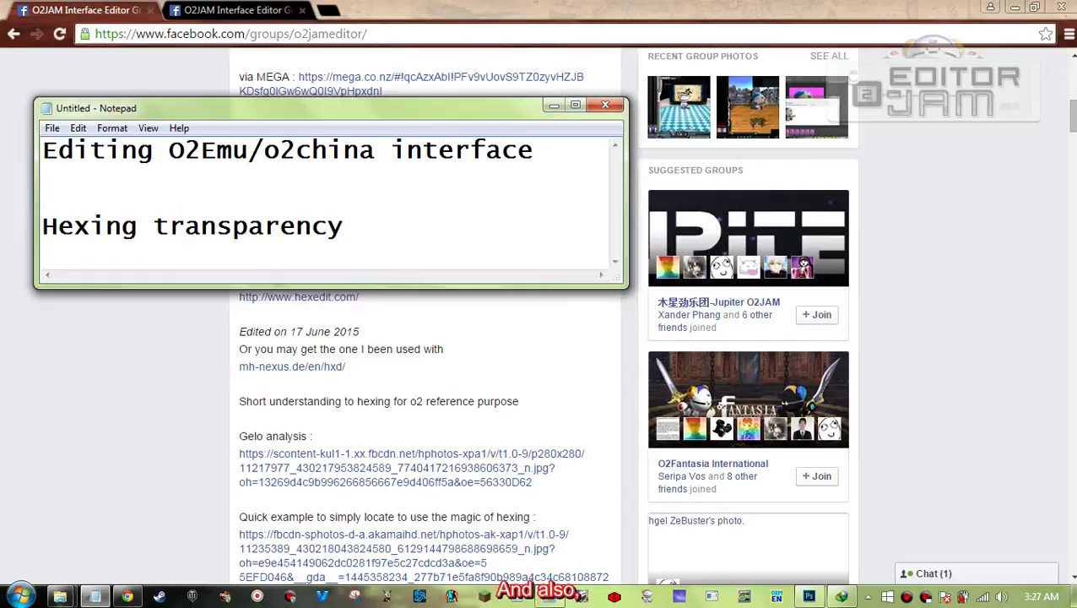
click(108, 422)
mouse_move(60, 595)
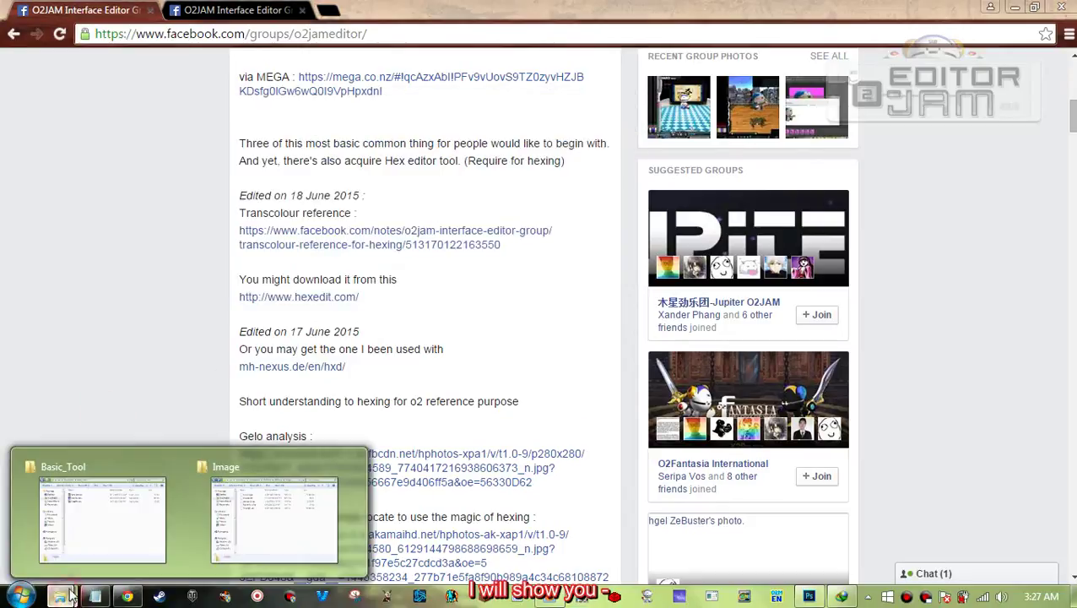
click(97, 543)
drag(286, 80, 409, 98)
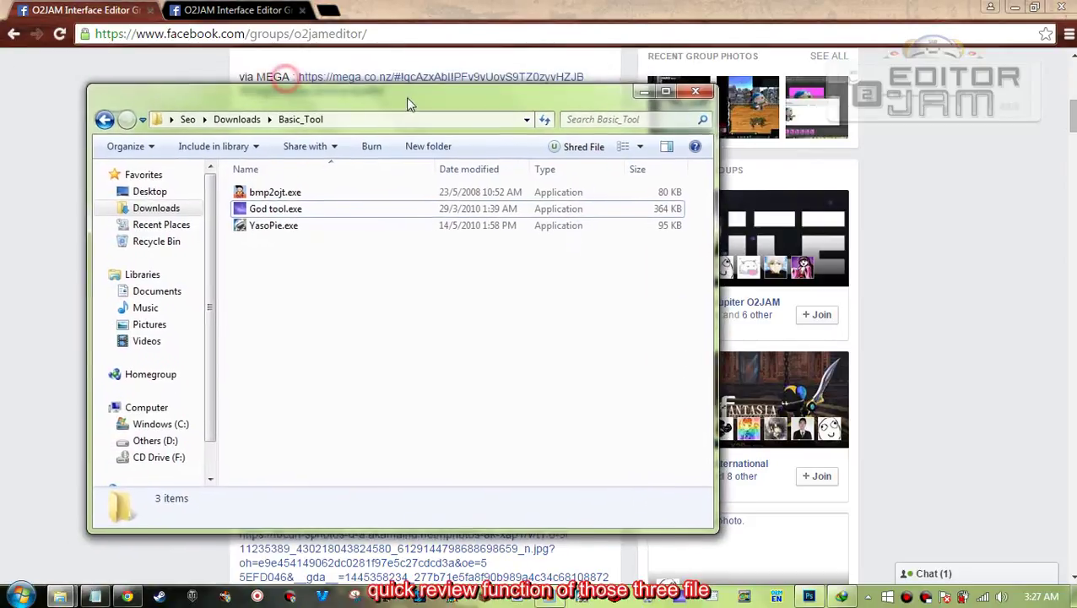
click(314, 193)
click(314, 210)
click(314, 225)
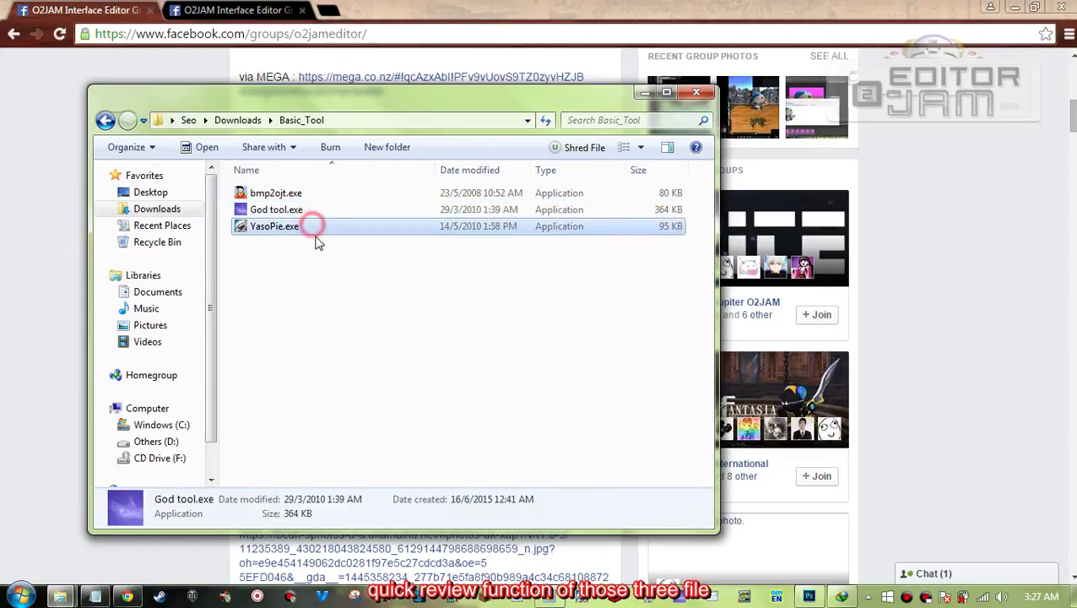
click(325, 277)
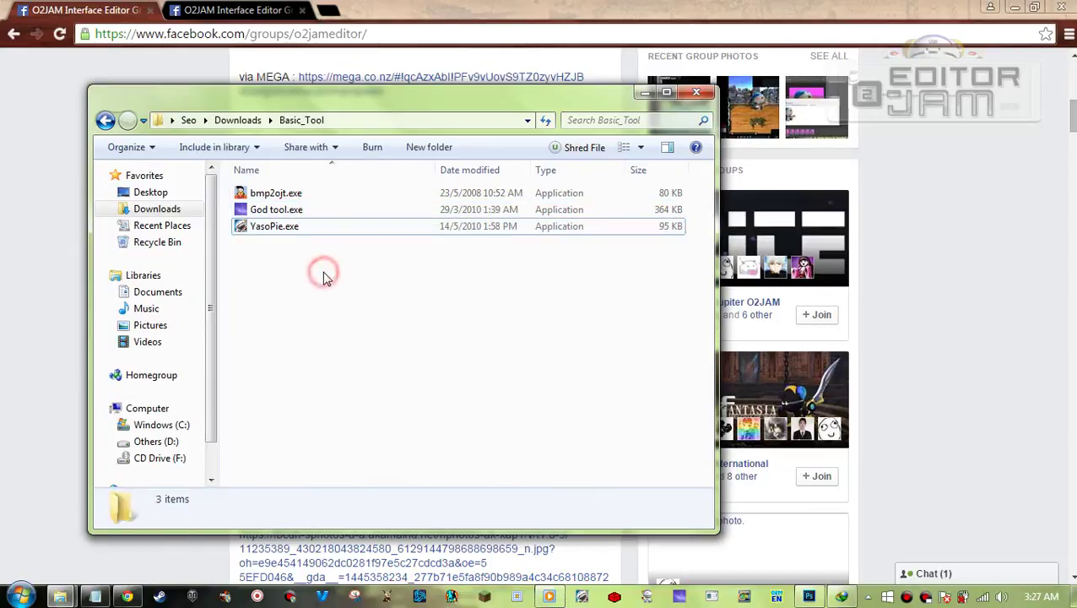
click(314, 194)
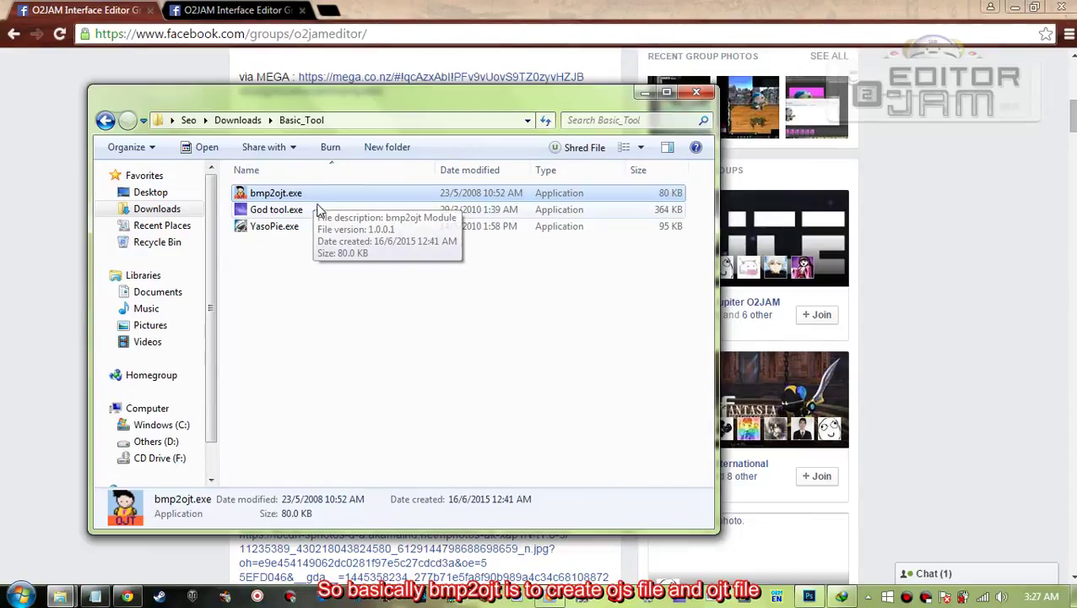
click(317, 210)
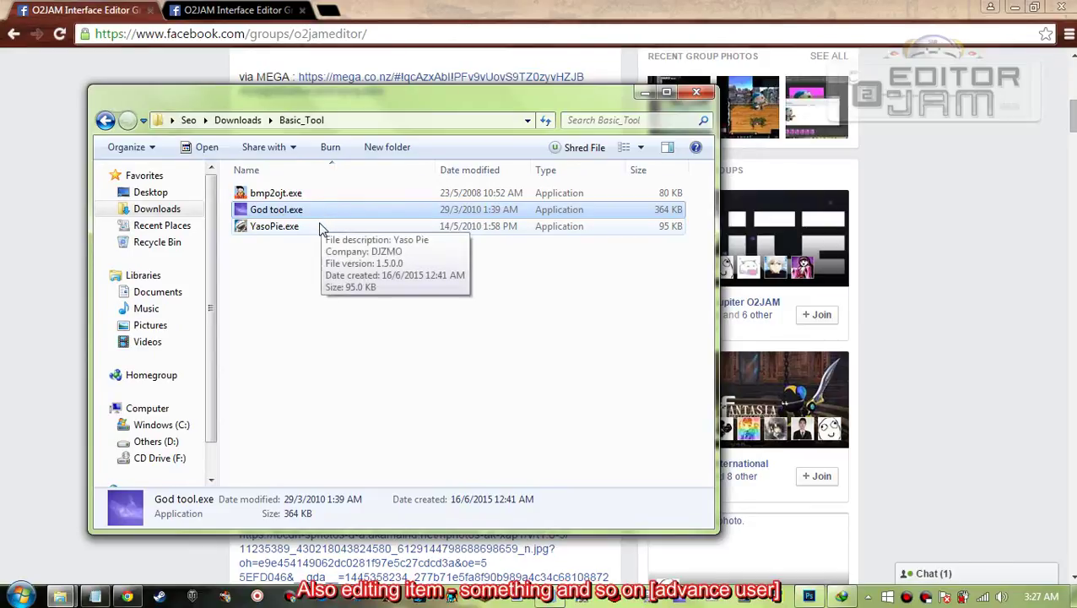
click(306, 228)
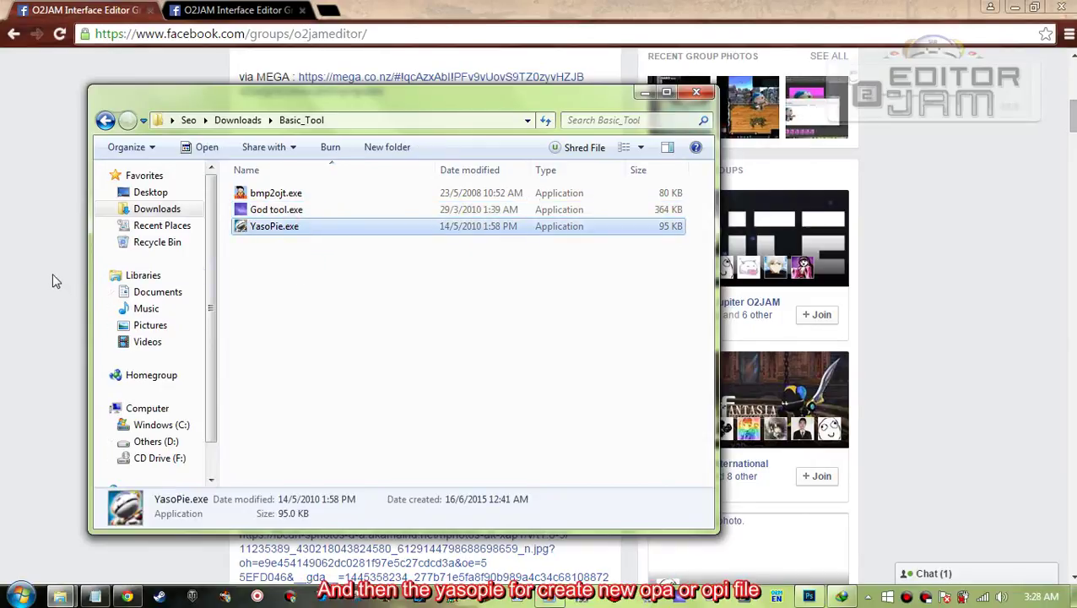
- Close the Basic_Tool folder window and switch to the group's Discussion page tab
key(alt+F4)
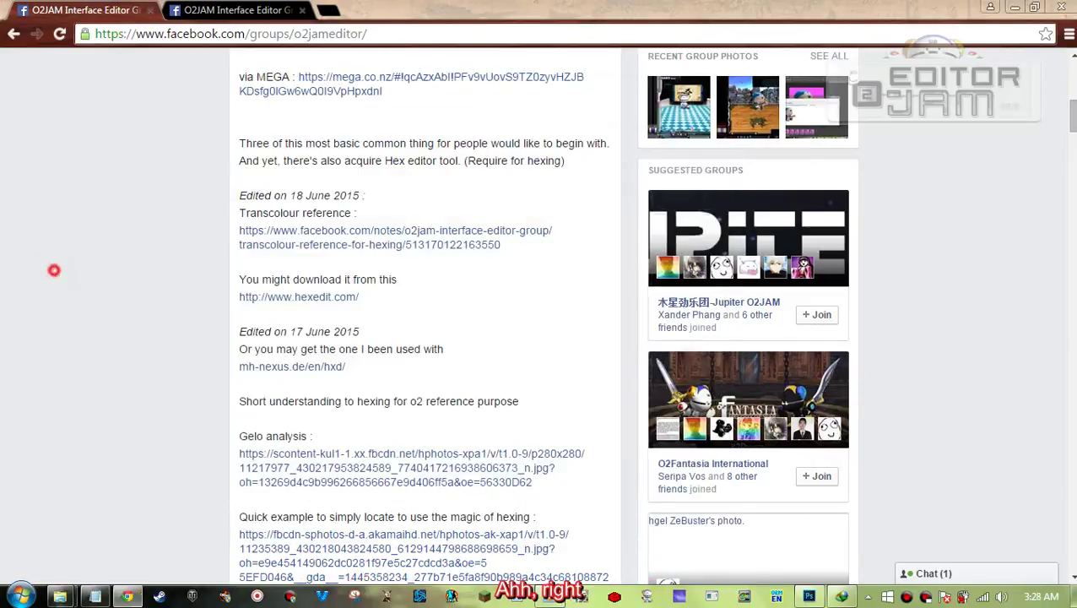
scroll(84, 253, up, 6)
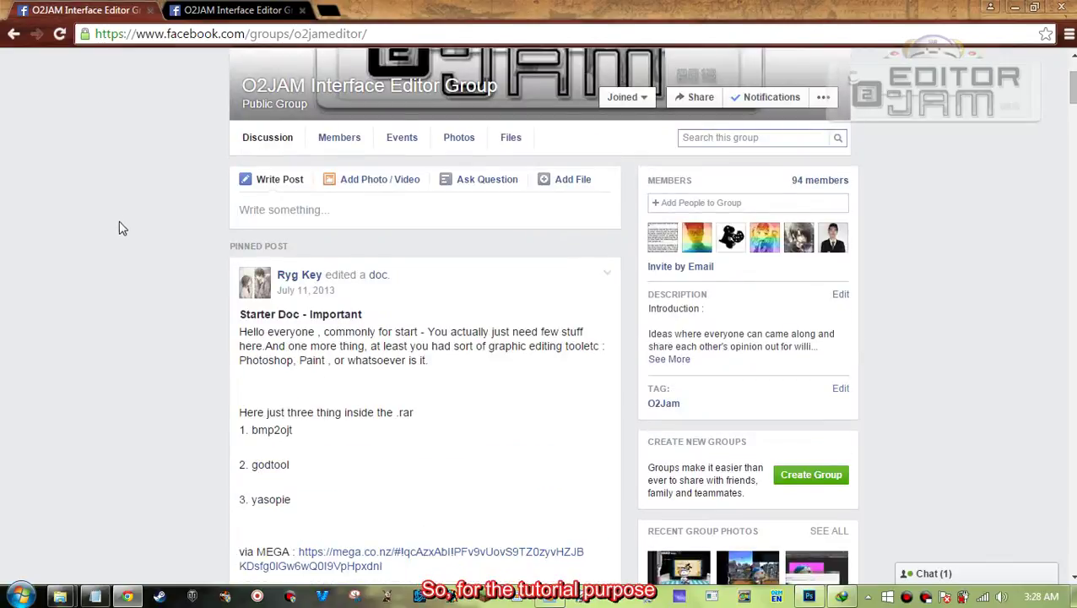
scroll(123, 228, down, 5)
click(235, 18)
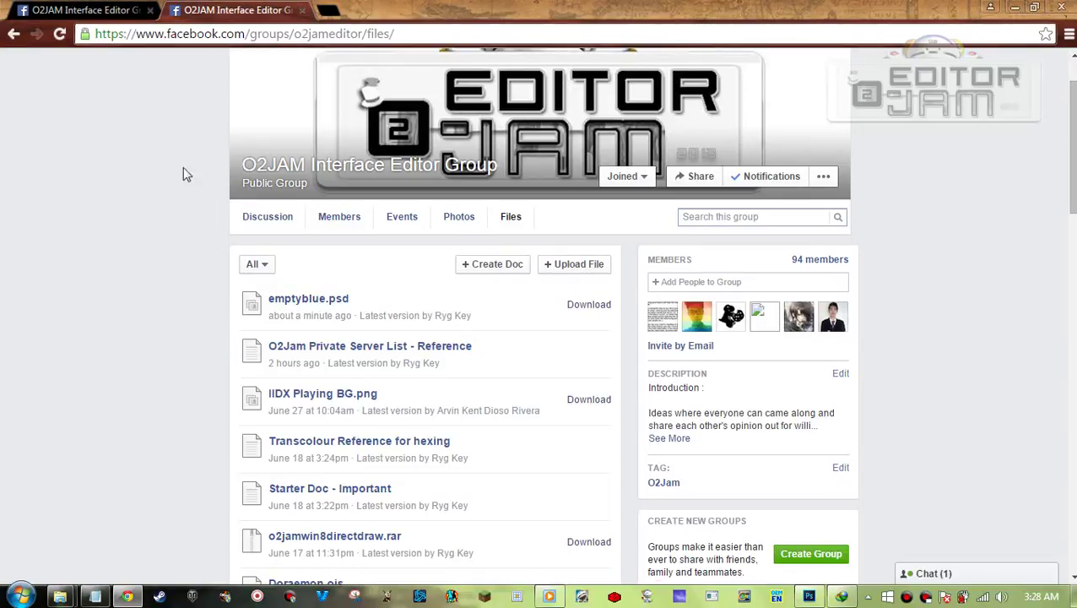
key(ctrl+Tab)
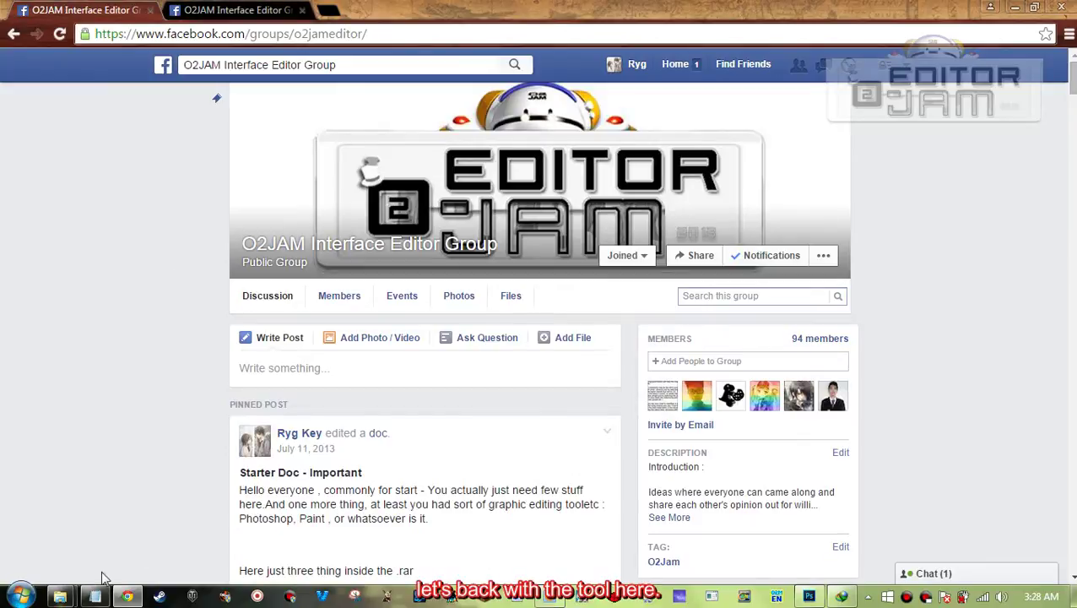
- Launch God tool.exe from the Basic_Tool folder and allow it to run
mouse_move(59, 597)
click(76, 515)
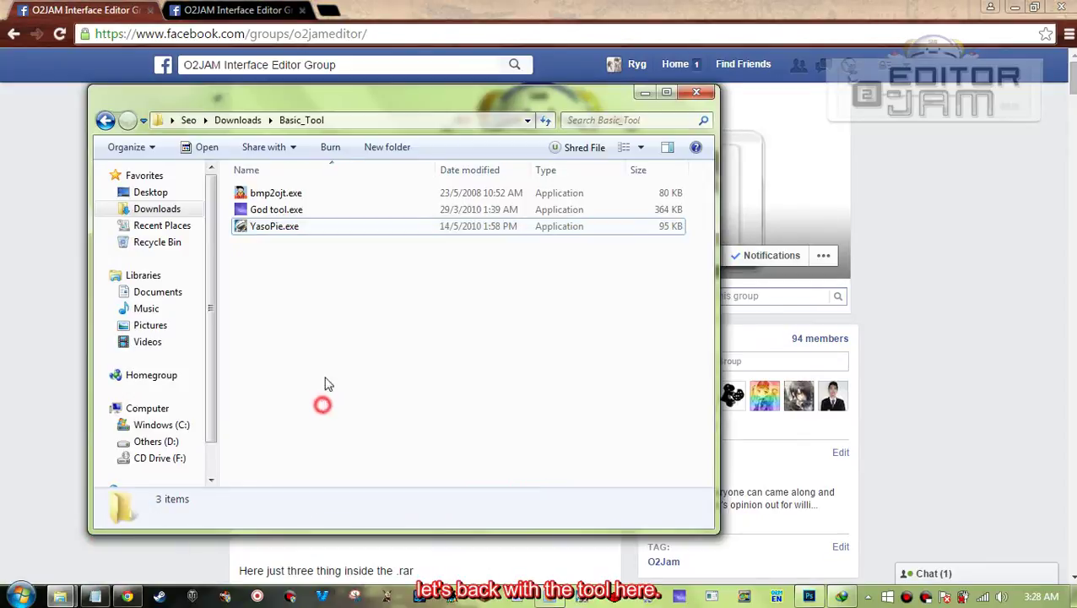
click(308, 212)
double_click(343, 211)
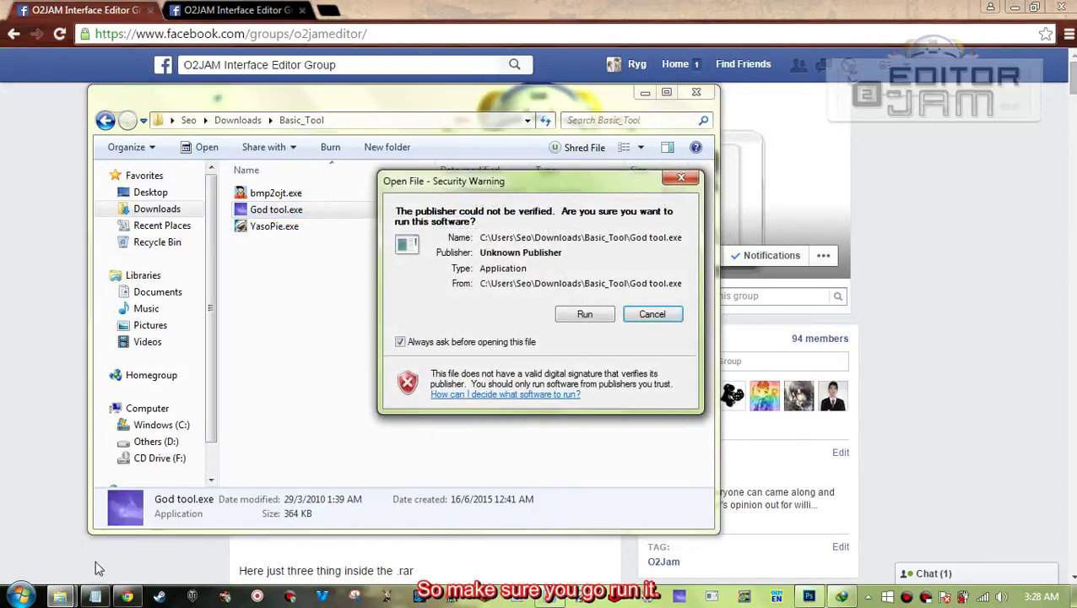
click(584, 314)
- Load Playing1.opi from the O2China Image folder into God tool
mouse_move(60, 597)
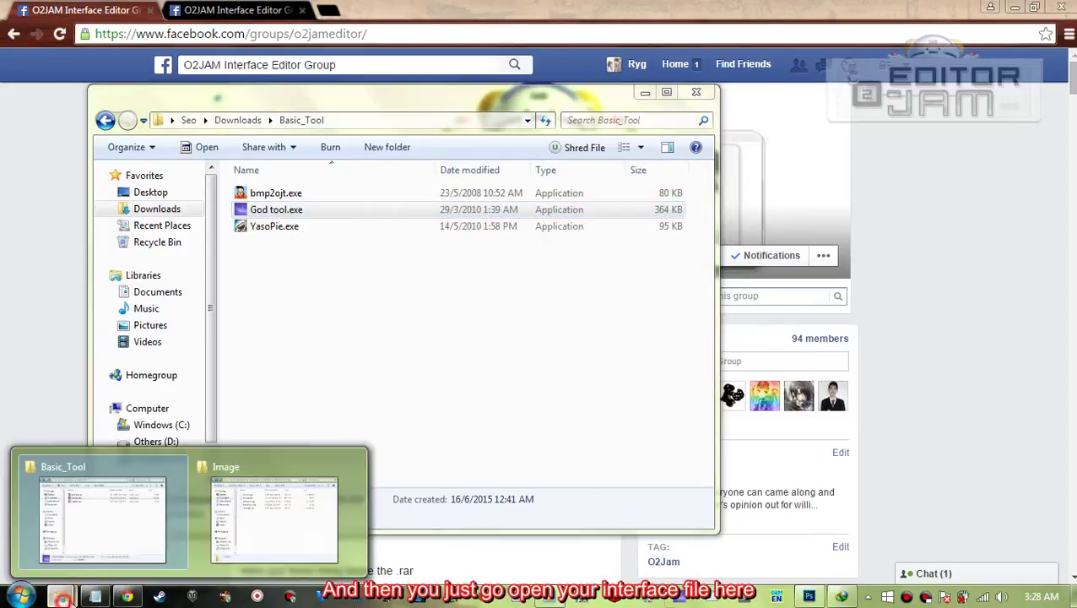
click(294, 507)
click(607, 164)
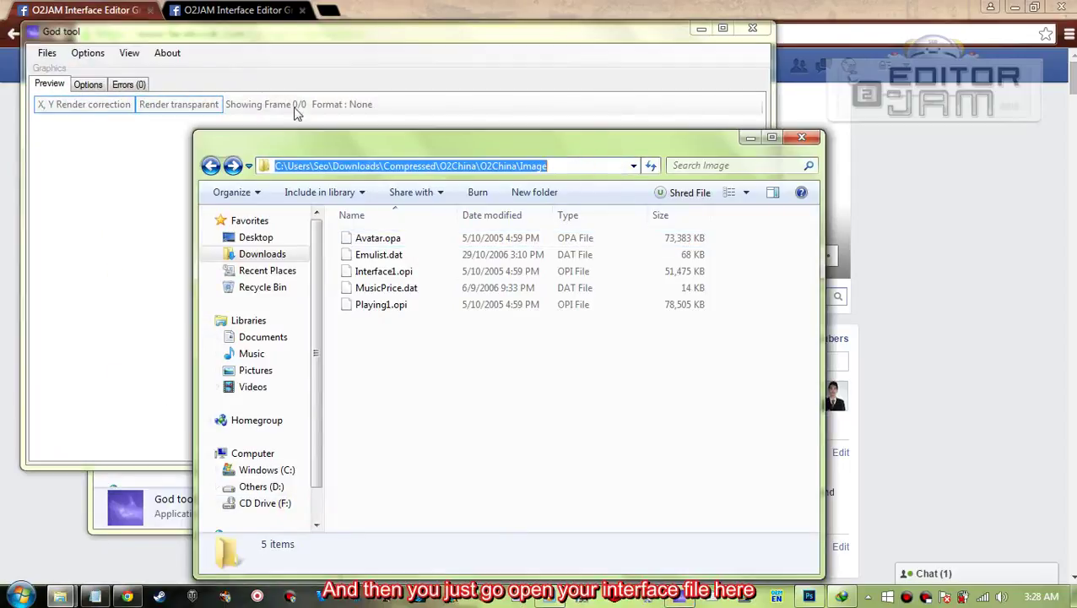
click(47, 53)
click(58, 65)
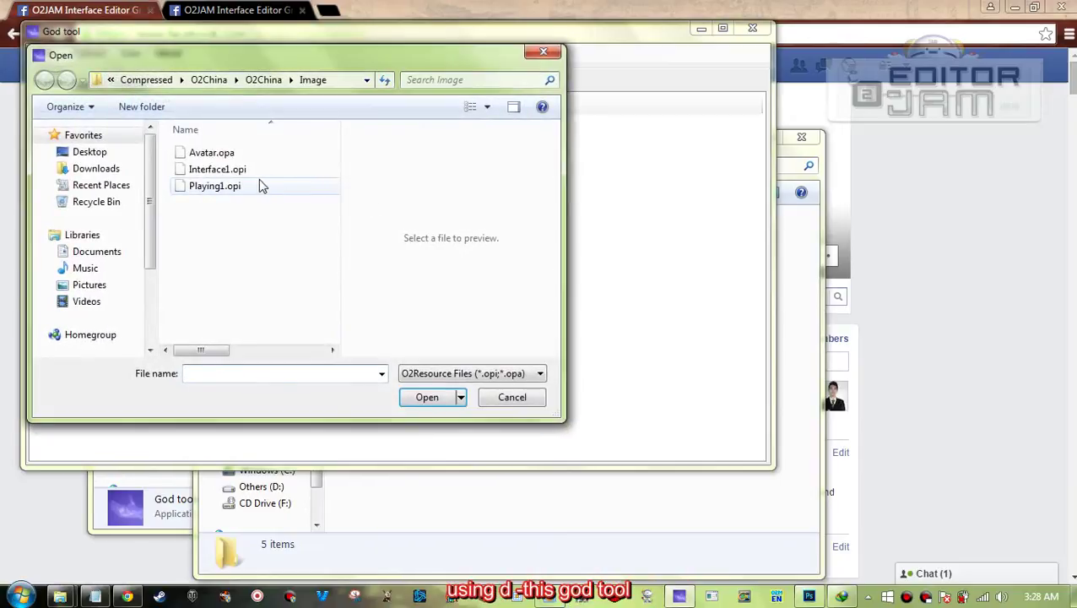
click(244, 190)
drag(296, 58, 458, 88)
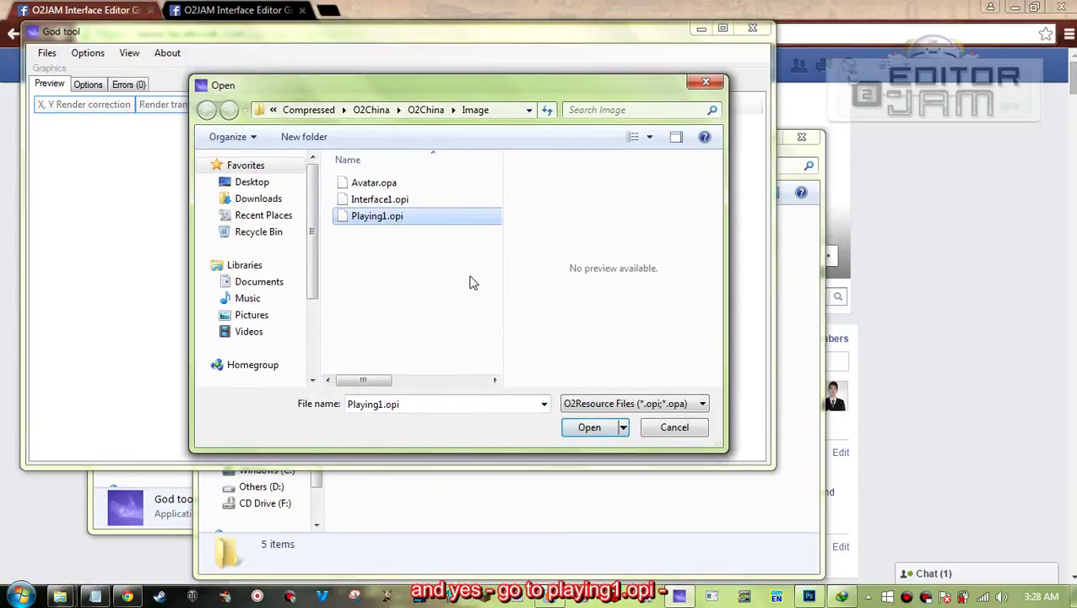
click(391, 199)
click(395, 183)
click(396, 199)
click(394, 216)
click(396, 200)
click(407, 216)
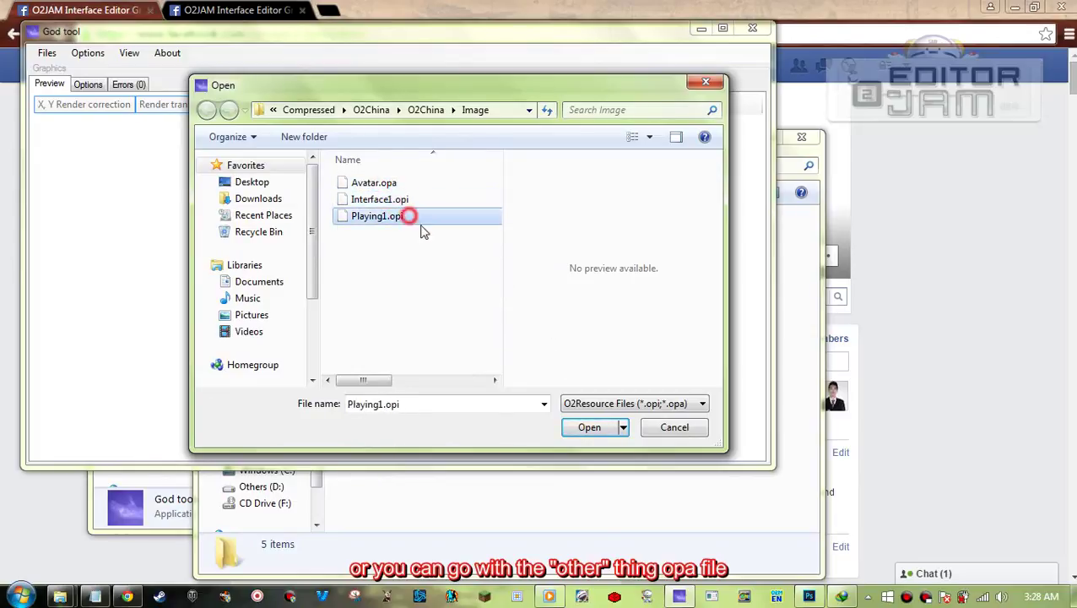
click(589, 427)
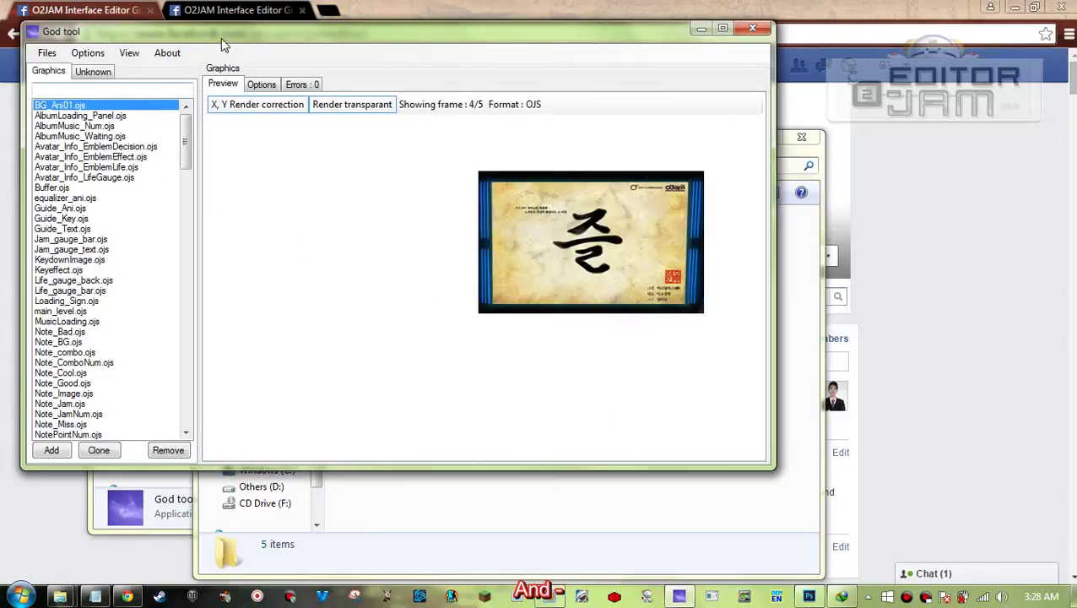
- Export BG_Ani01.ojs as an image package
drag(224, 34, 291, 116)
right_click(153, 193)
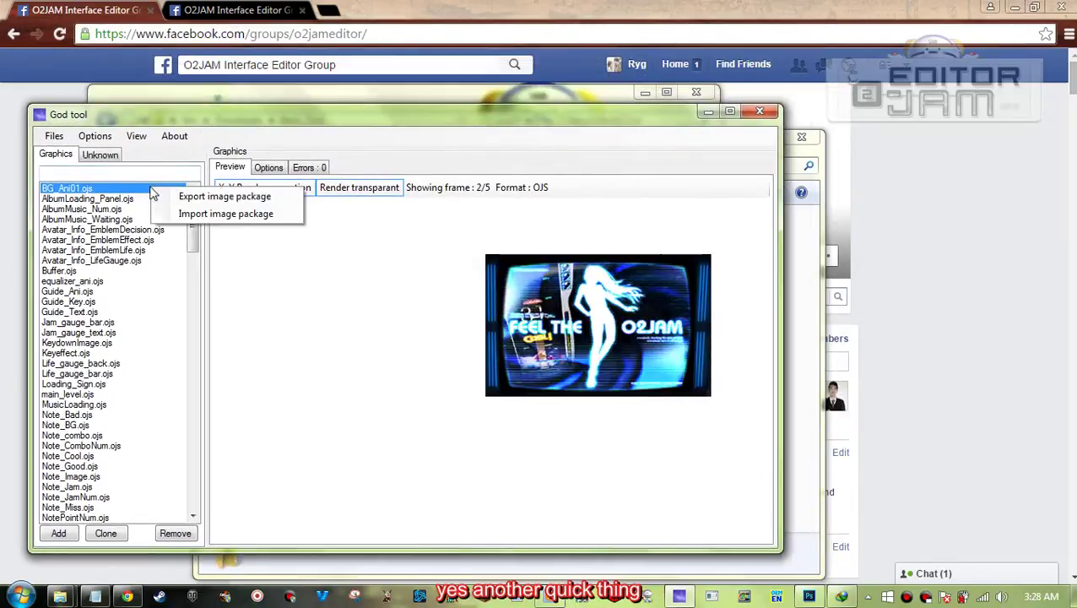
click(216, 201)
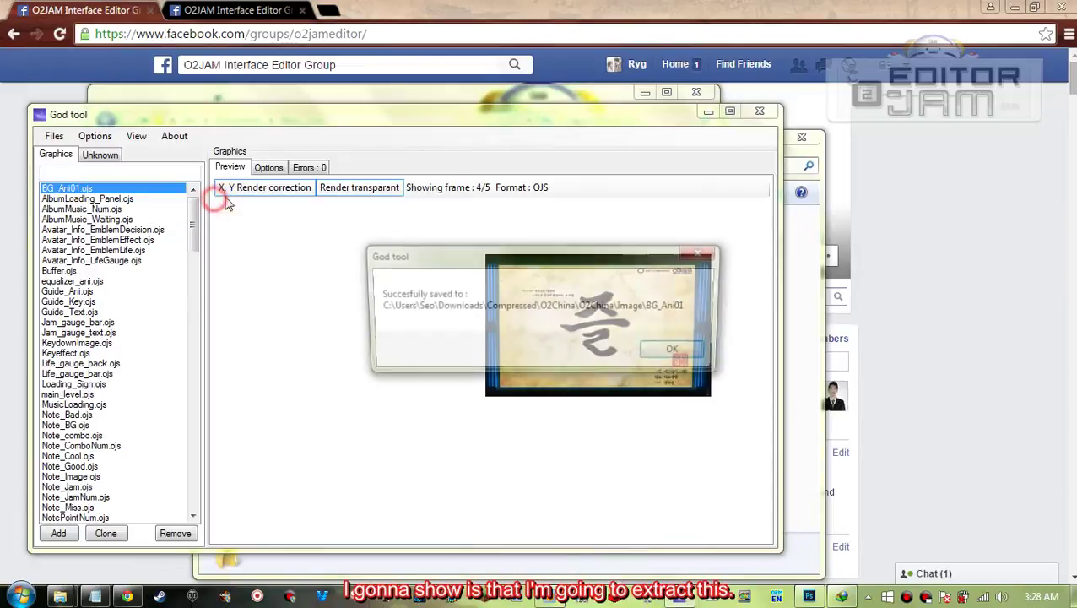
key(Return)
- Step through BG_Ani01.ojs's five OJS frames in Options, each positioned at X=342, Y=71
right_click(145, 185)
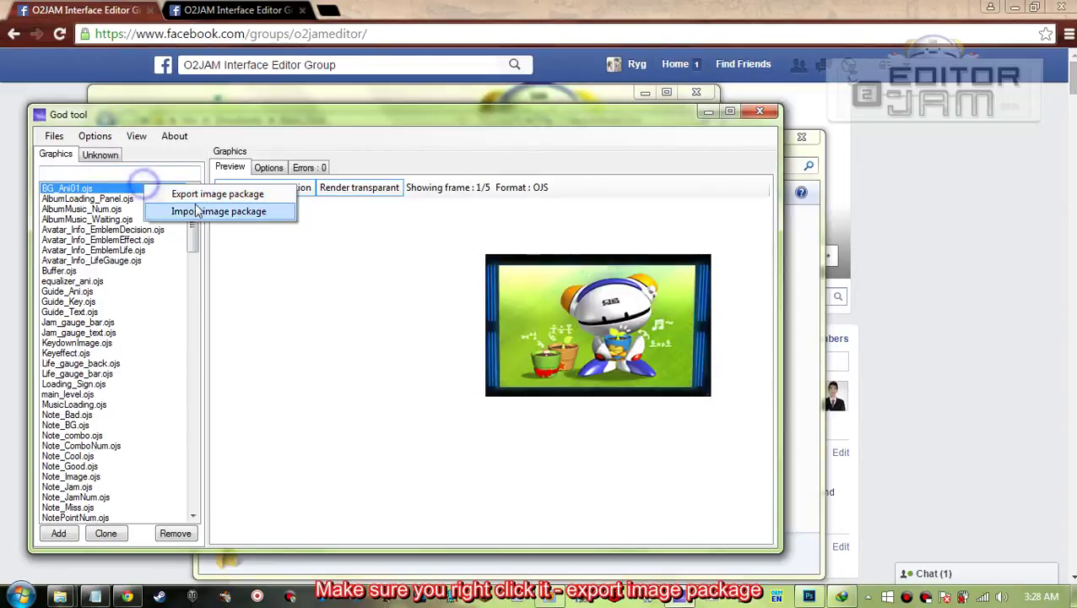
click(319, 306)
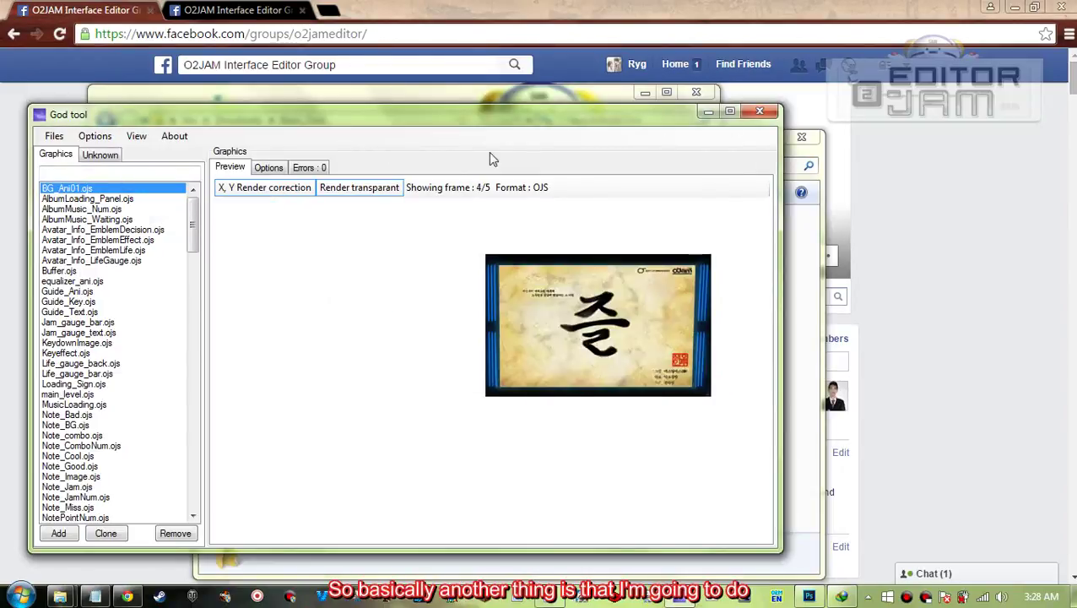
click(268, 168)
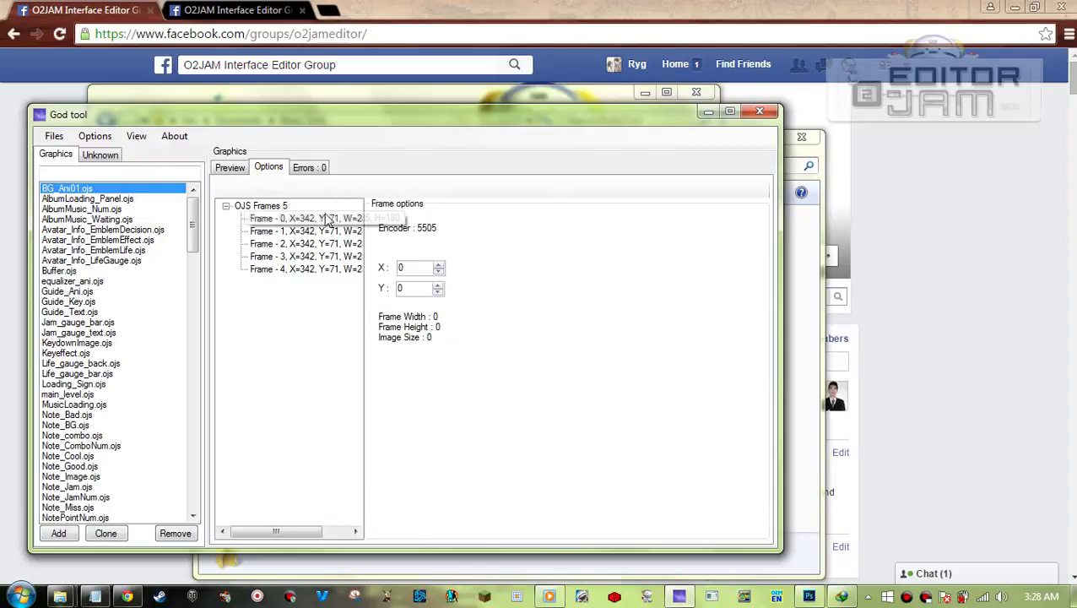
click(281, 207)
click(284, 218)
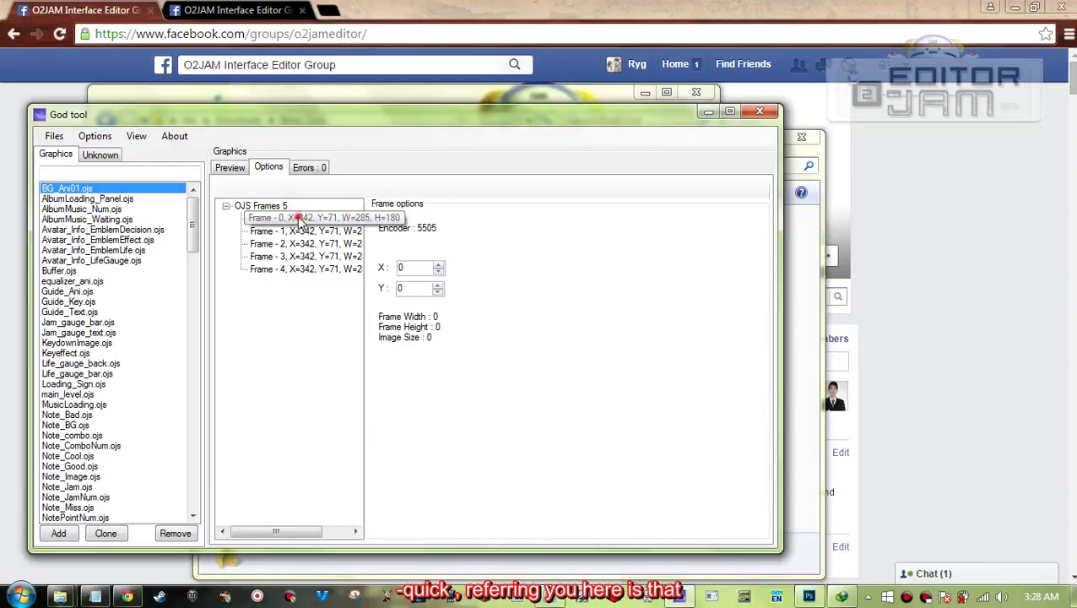
key(Down)
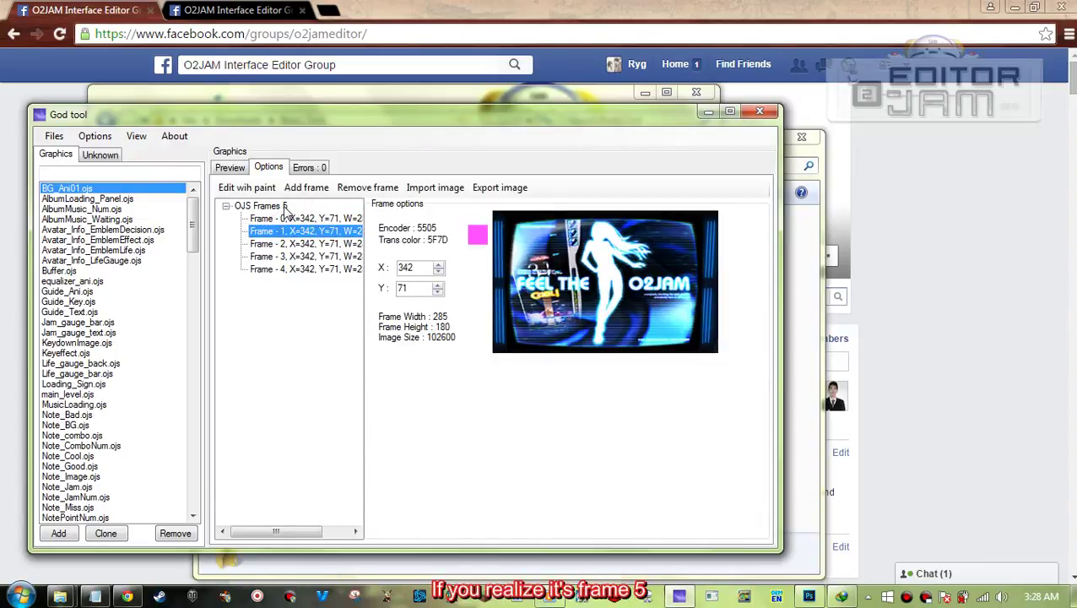
click(284, 208)
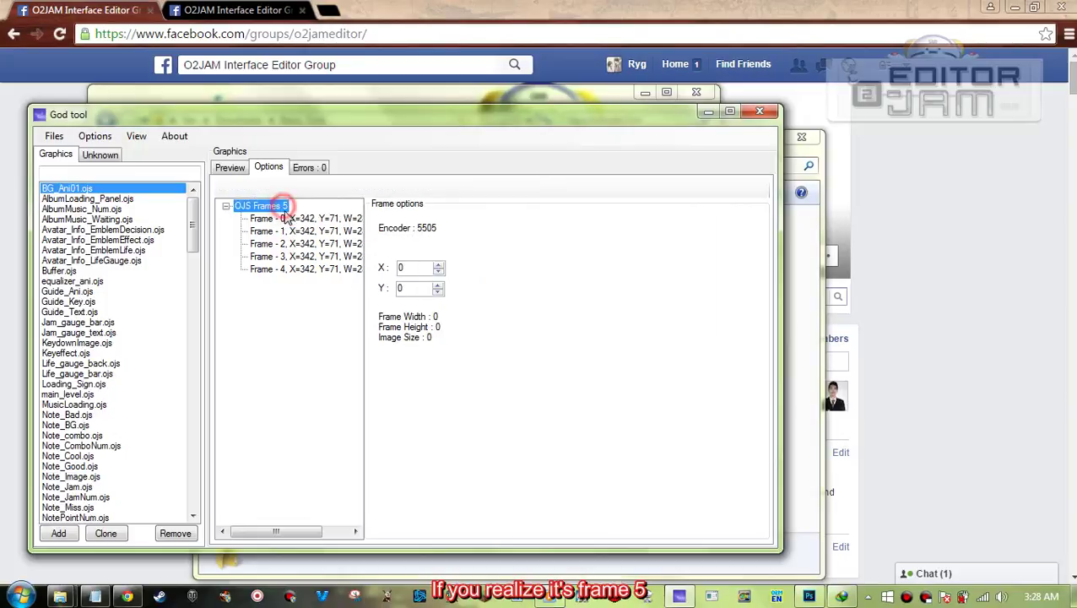
click(328, 218)
key(Down)
key(Down)
key(Down)
key(Down)
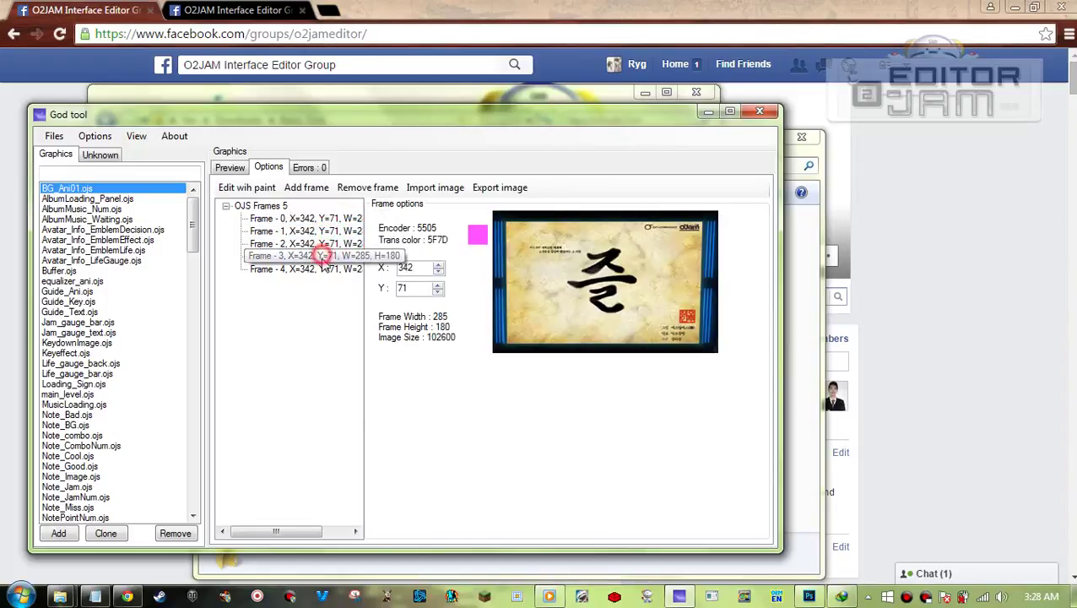
click(319, 233)
click(317, 243)
click(319, 253)
click(282, 268)
- Open the exported BG_Ani01 folder in the Image folder window
drag(522, 118, 534, 125)
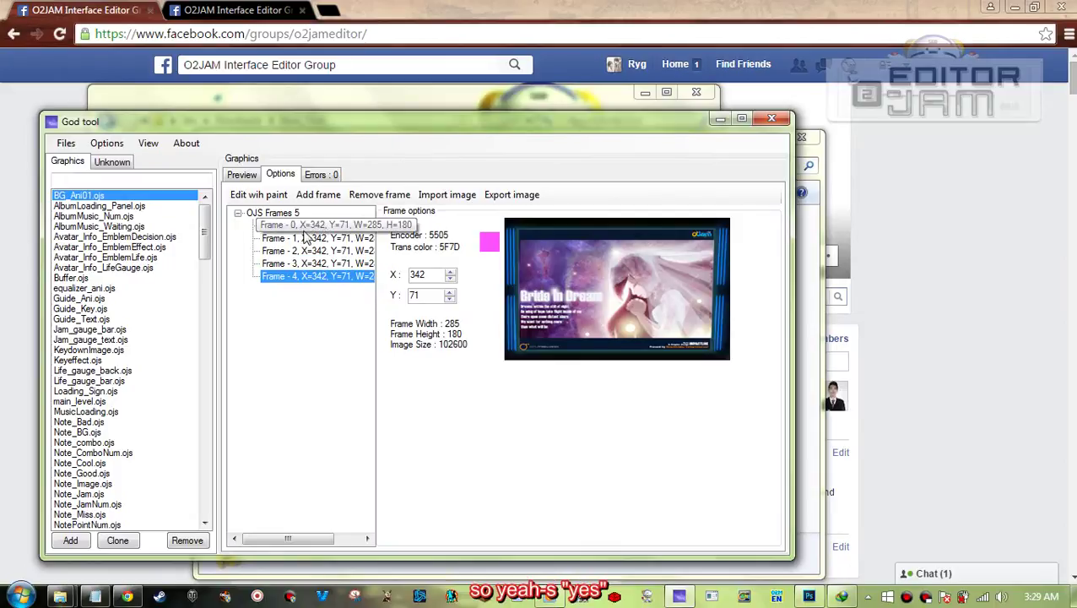
drag(590, 132, 529, 119)
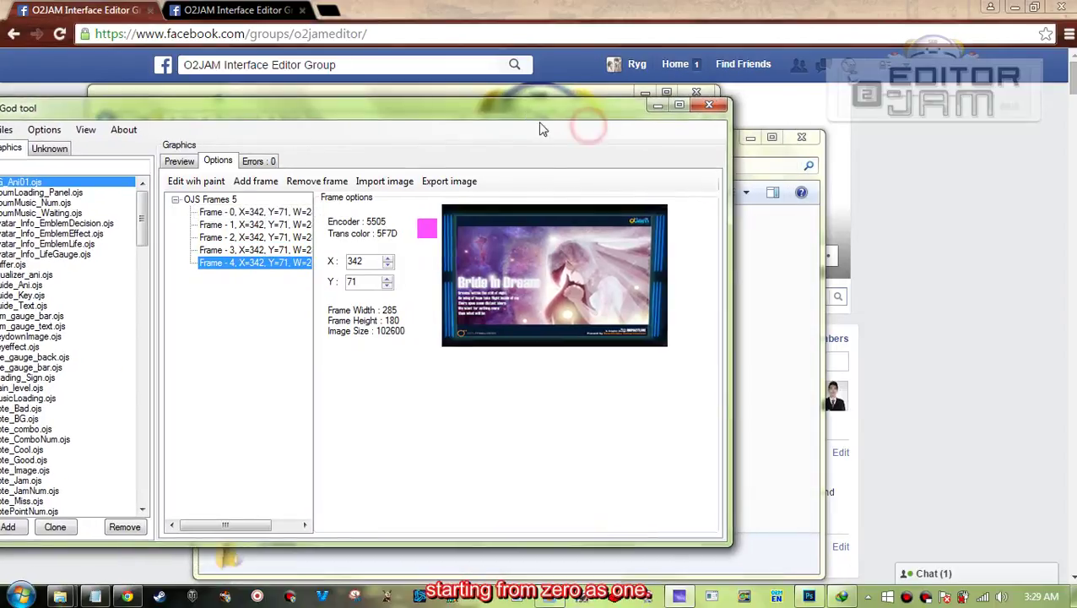
click(746, 272)
drag(570, 140, 753, 142)
double_click(570, 242)
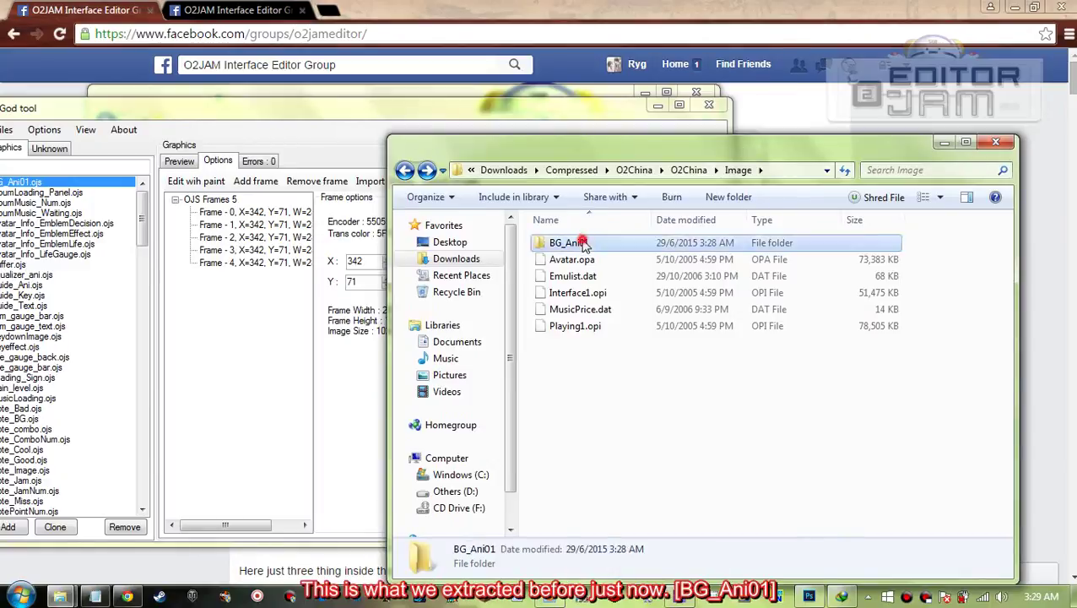
click(406, 171)
drag(193, 115, 262, 98)
- Filter the graphics list by 'bg' and preview Playing_BG1.ojs and Playing_BG10.ojs
click(135, 142)
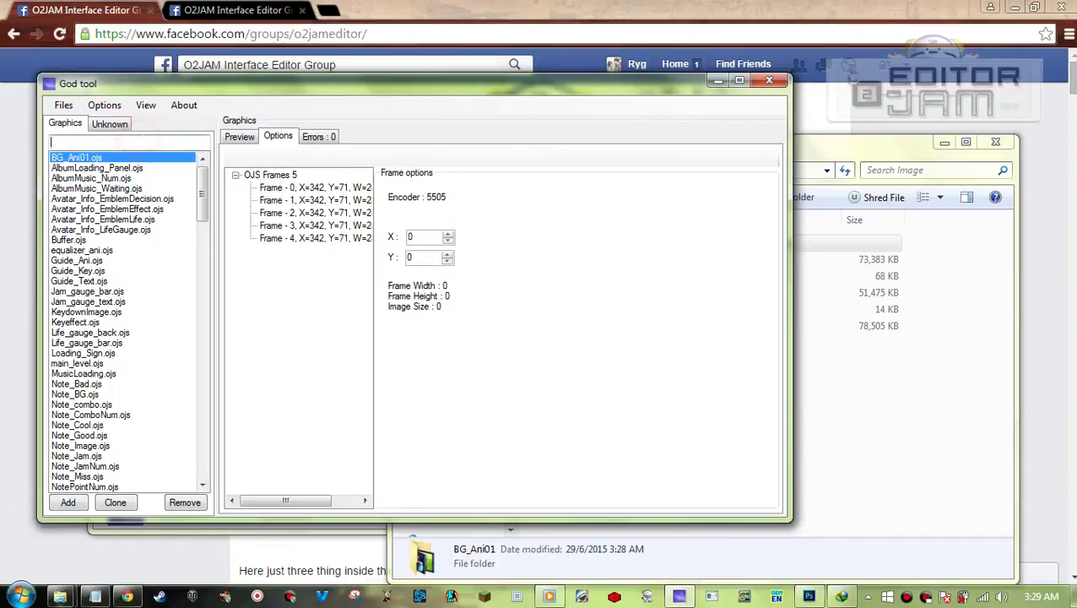
text(bg)
click(106, 188)
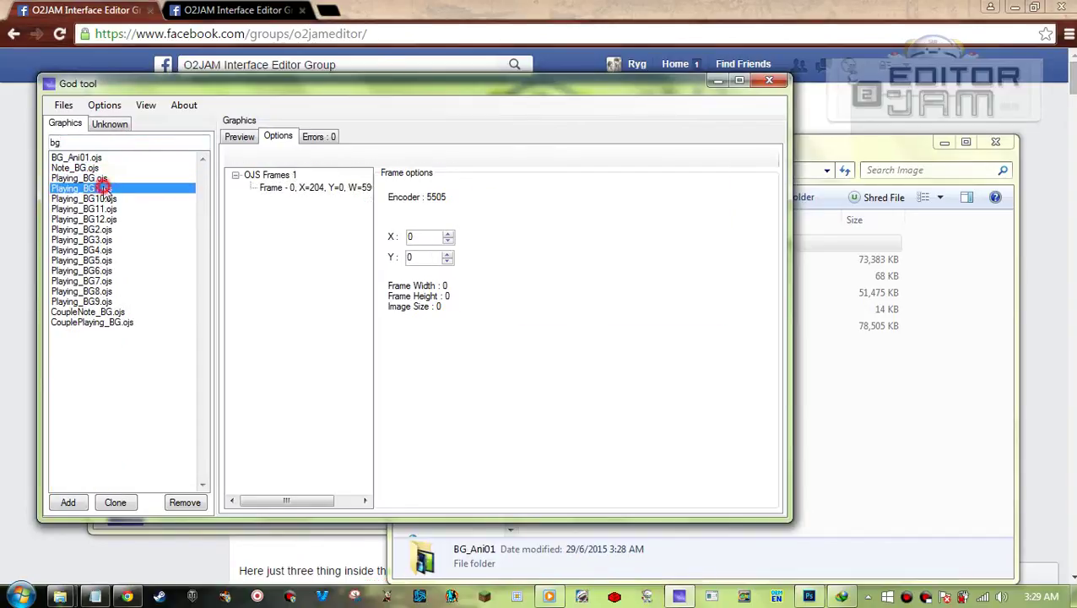
click(240, 136)
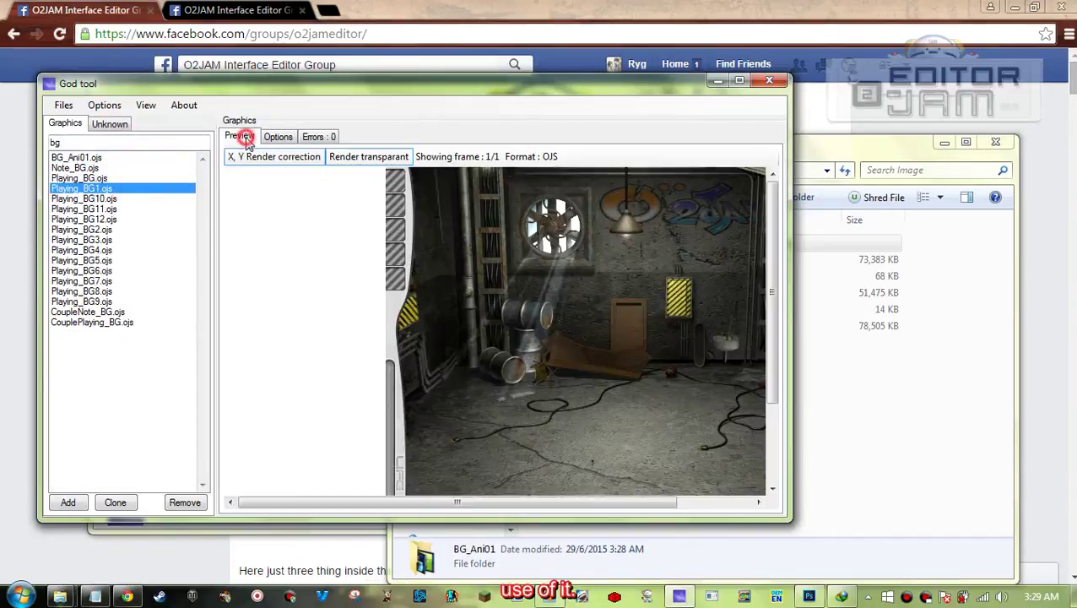
click(113, 198)
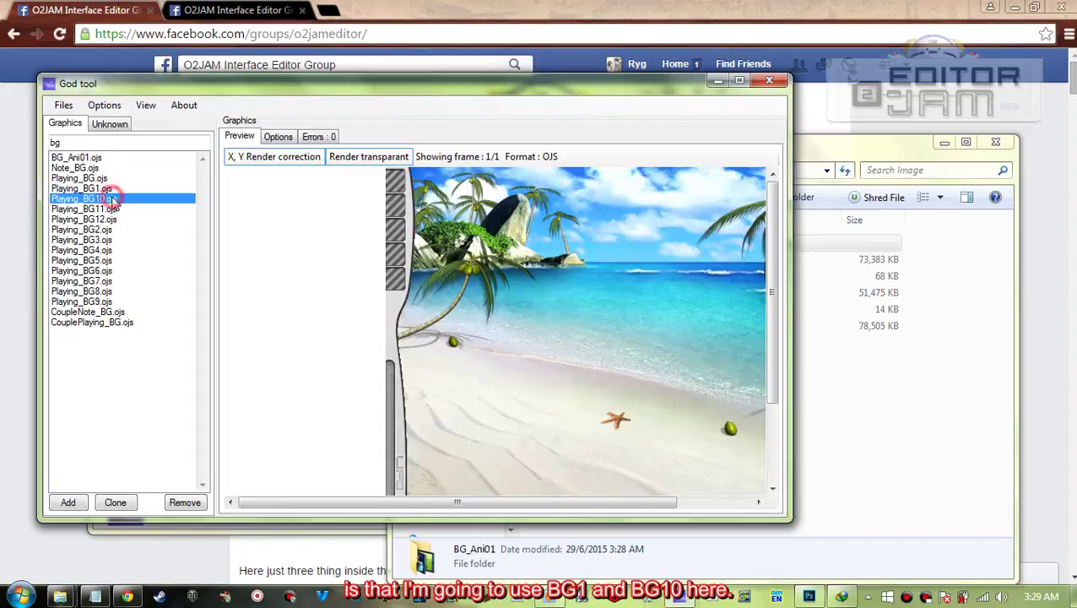
click(144, 188)
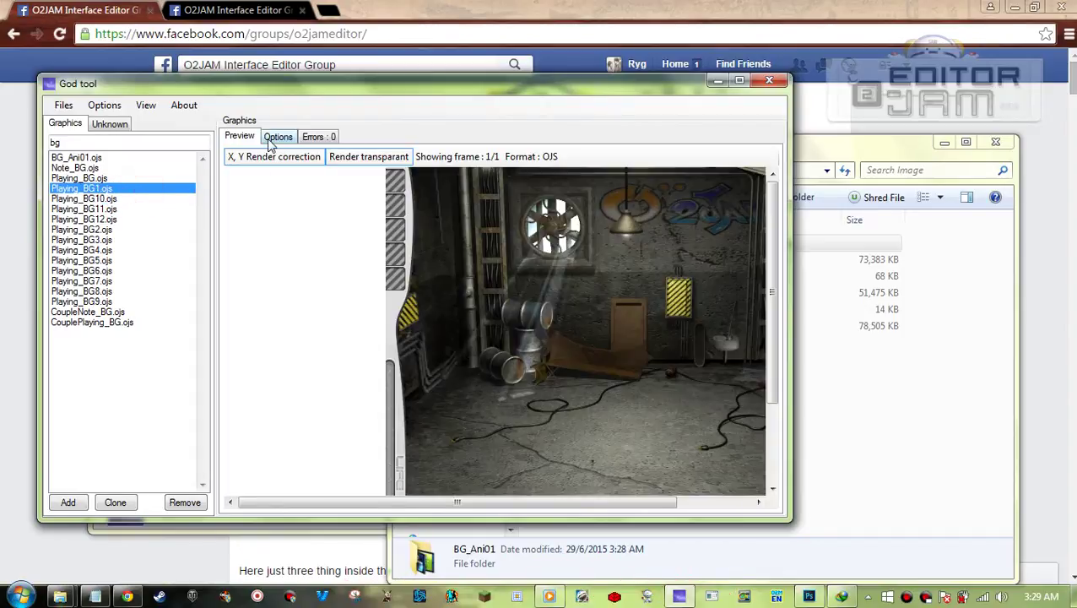
- Inspect Playing_BG1.ojs's single frame: X=204, Y=0, size 596×558
click(271, 140)
click(312, 187)
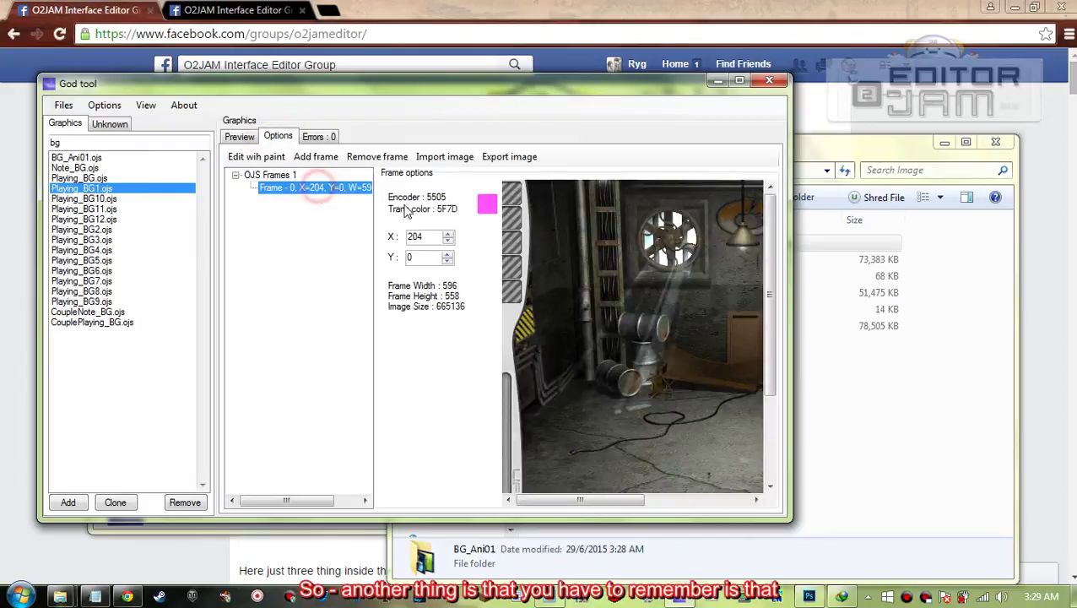
double_click(414, 237)
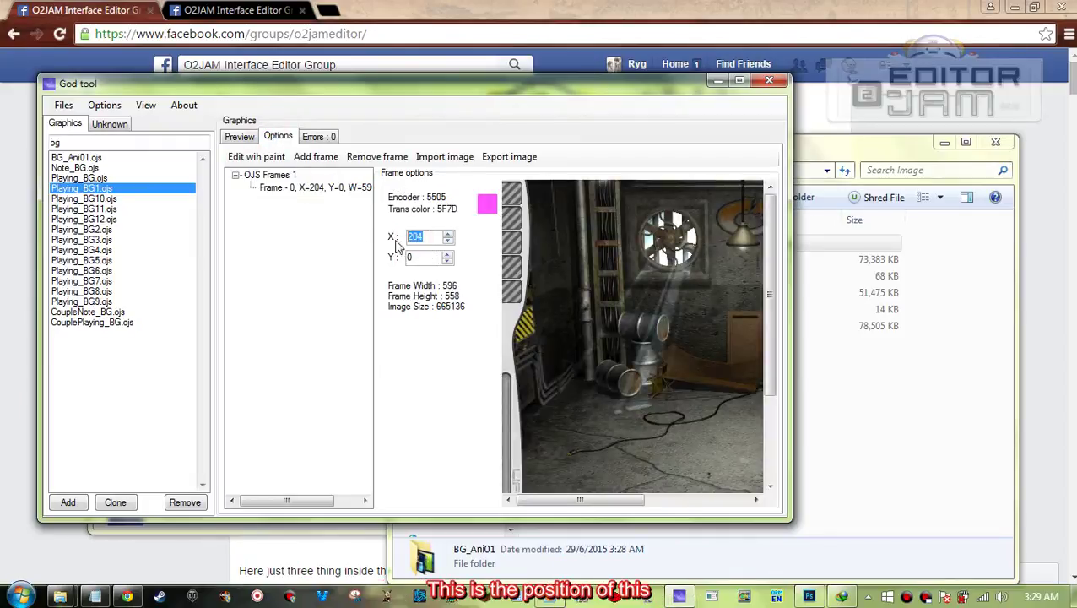
click(239, 136)
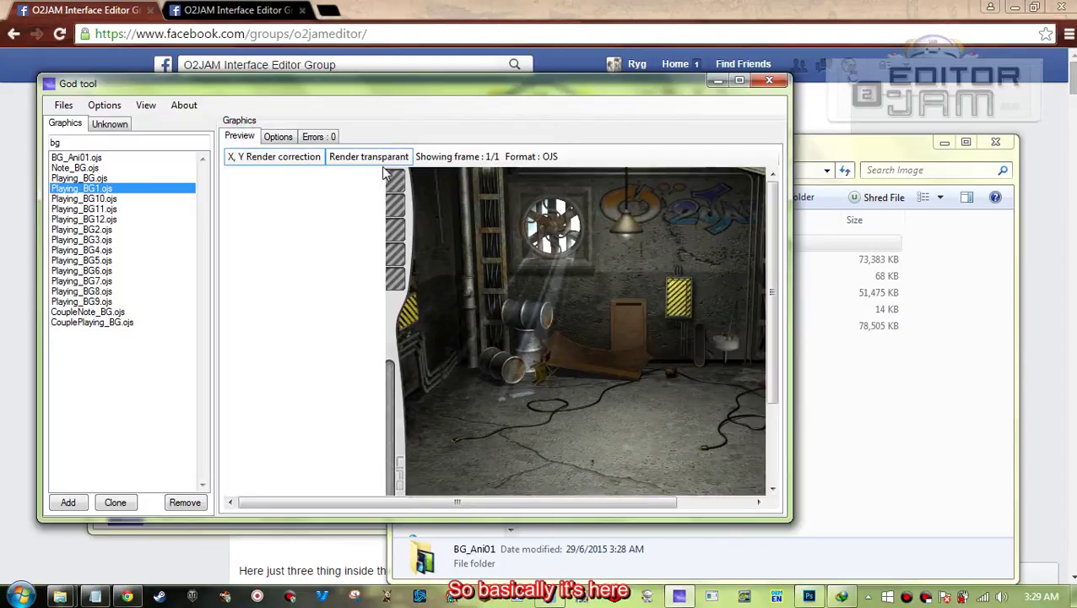
click(280, 138)
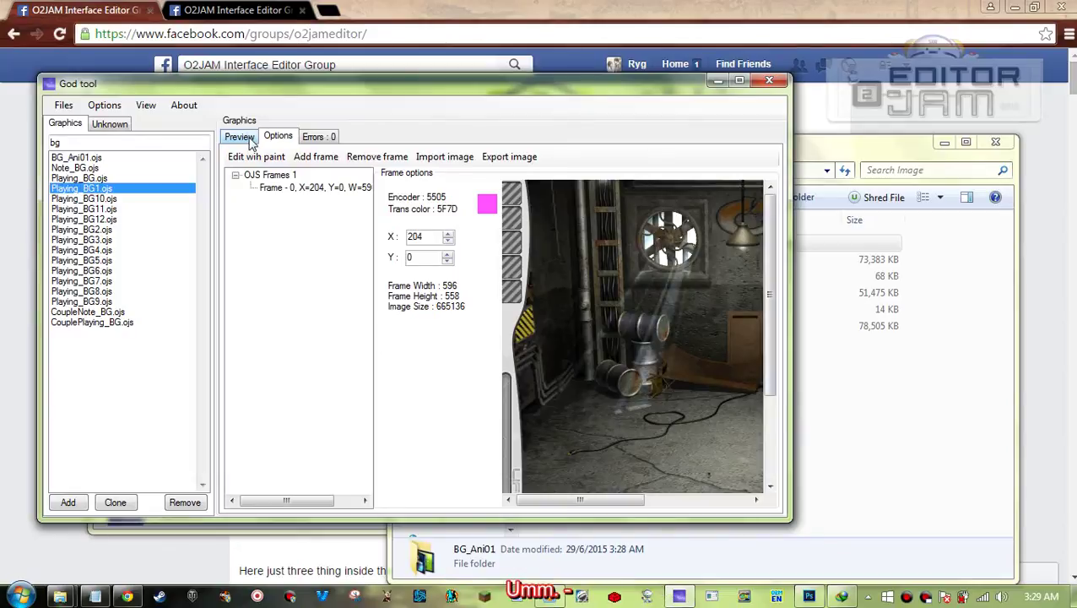
click(241, 138)
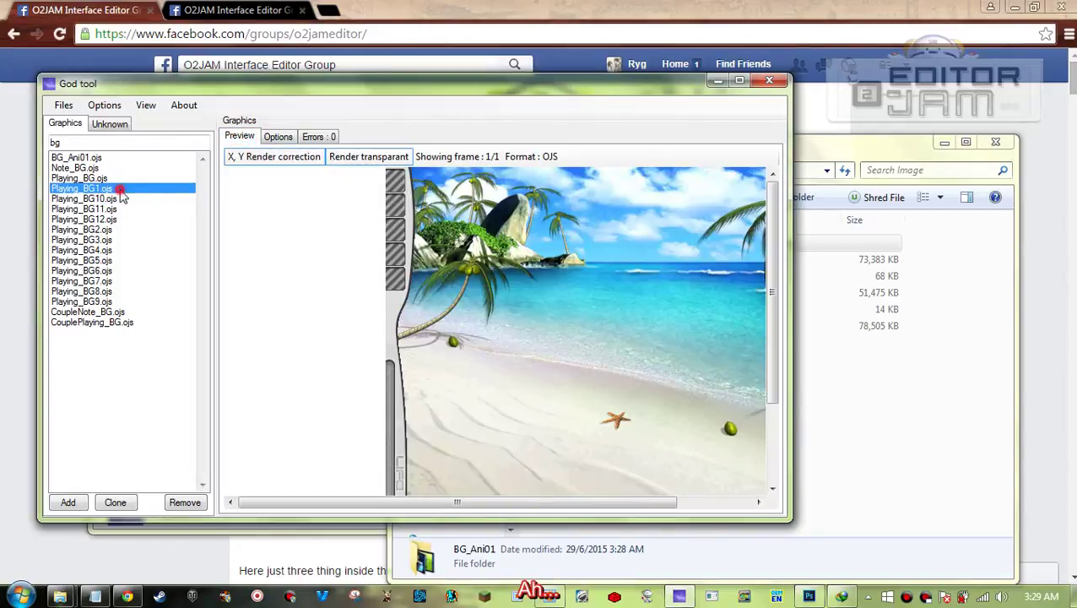
click(278, 137)
click(289, 187)
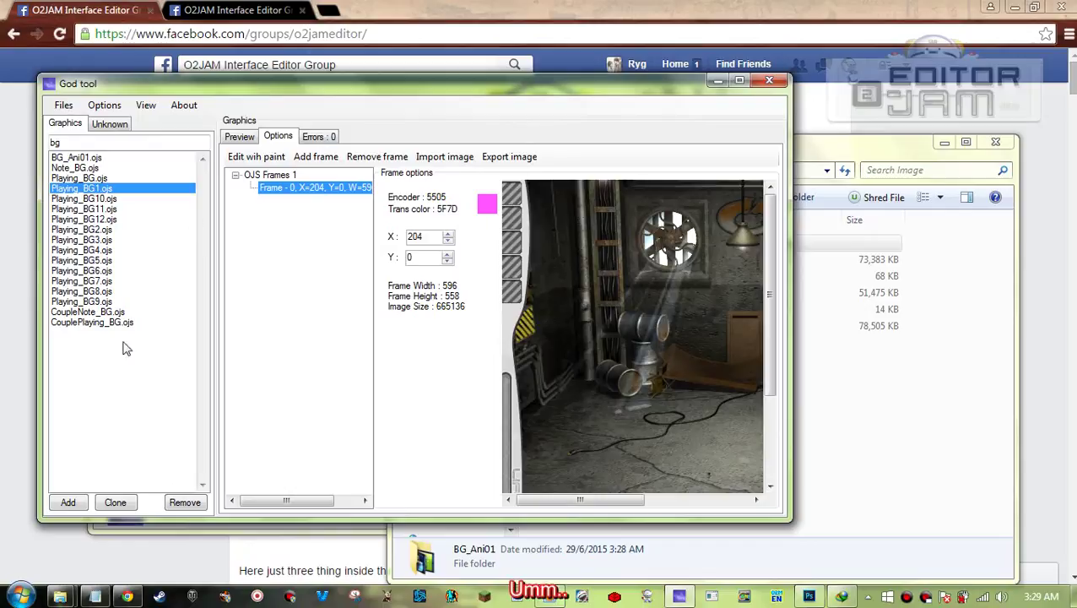
click(808, 597)
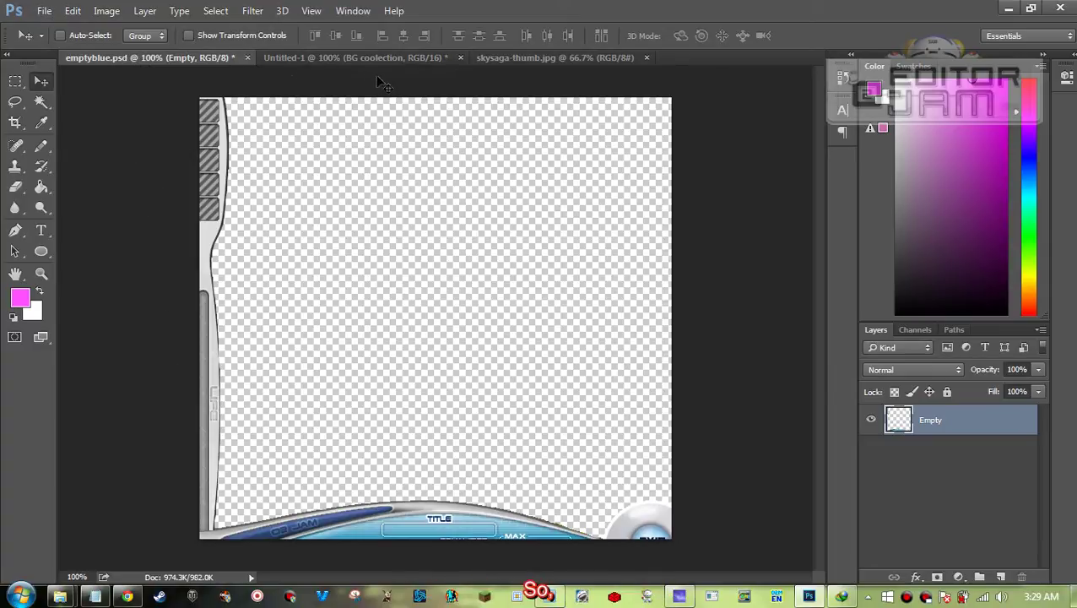
- Drag the BG coolection group from Untitled-1 into emptyblue.psd and slide it to fill the canvas
click(328, 56)
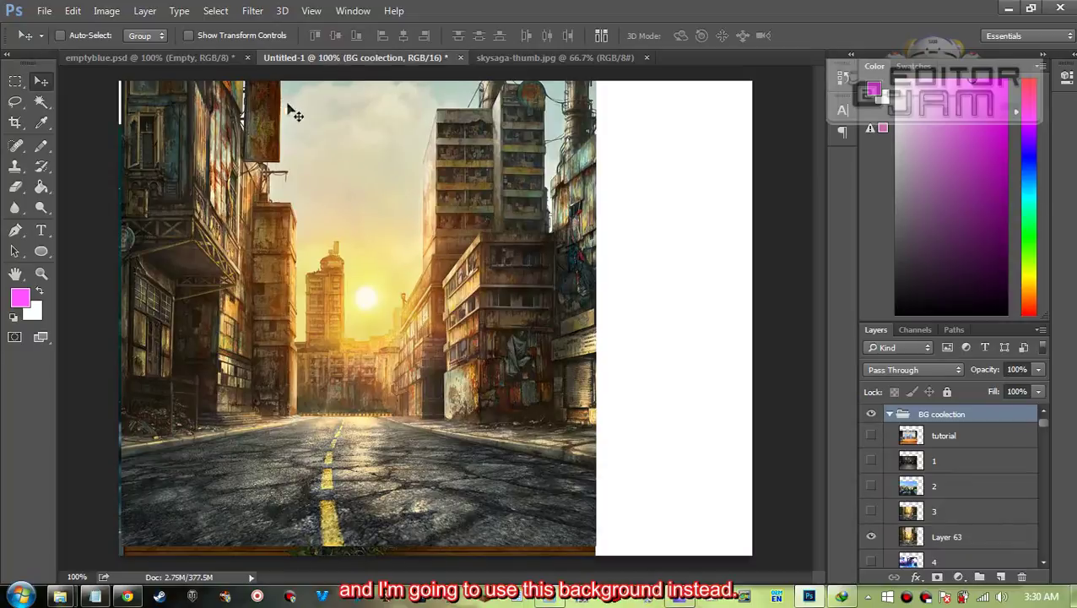
drag(412, 325, 432, 350)
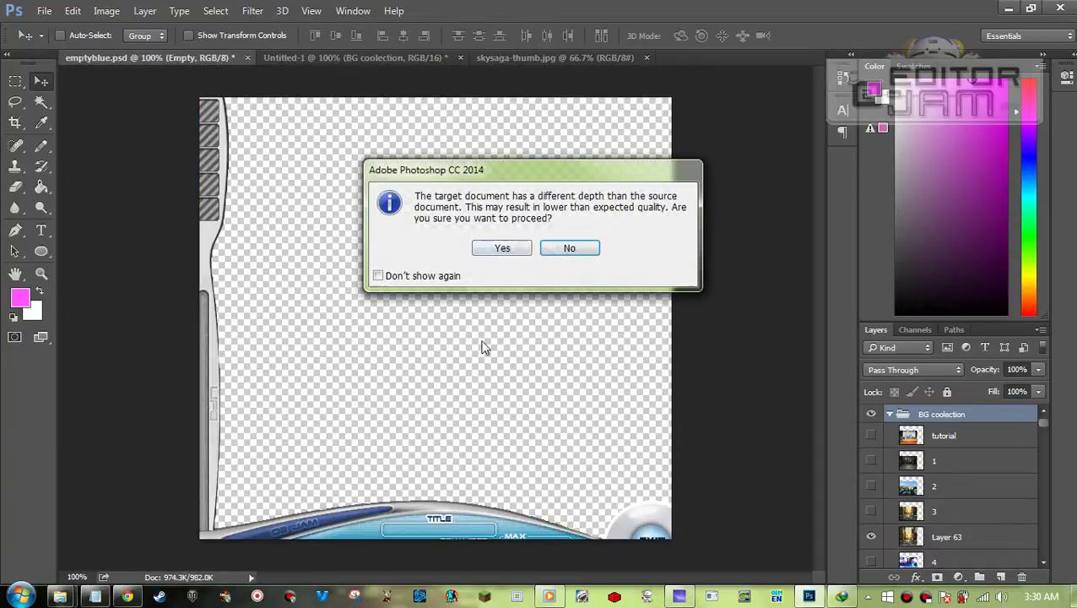
click(511, 245)
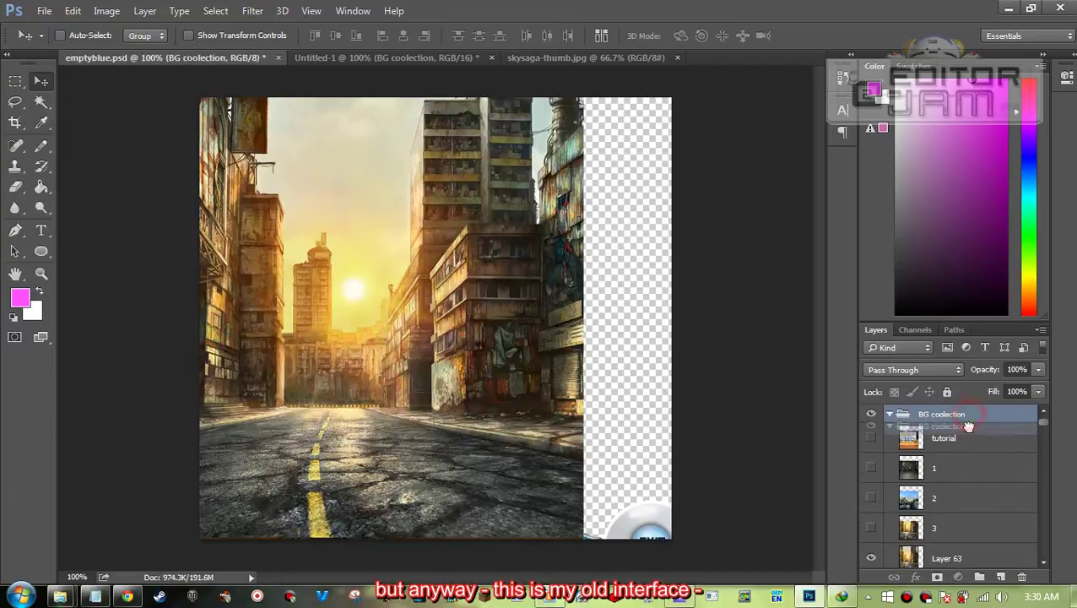
click(889, 414)
drag(475, 349, 561, 363)
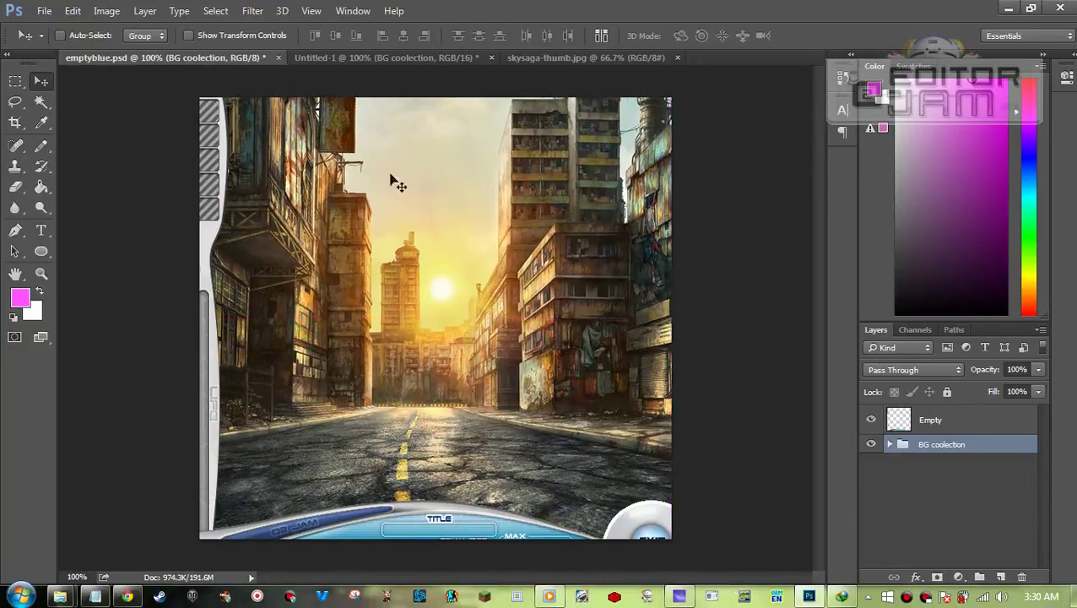
click(39, 11)
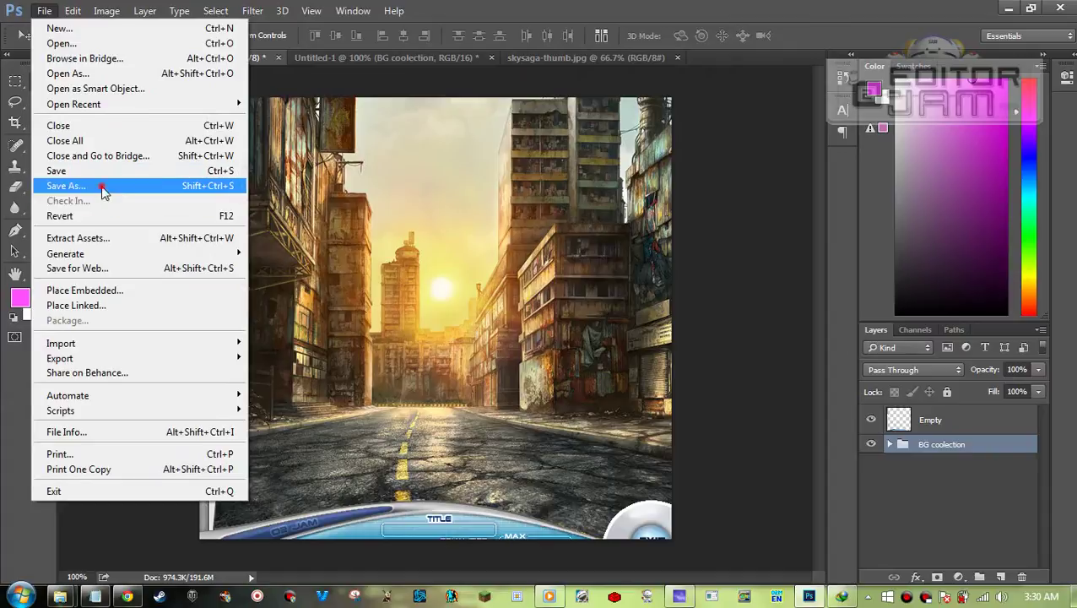
- In Save As, choose the new edit bg folder, BMP format, and file name bg0.bmp
click(101, 184)
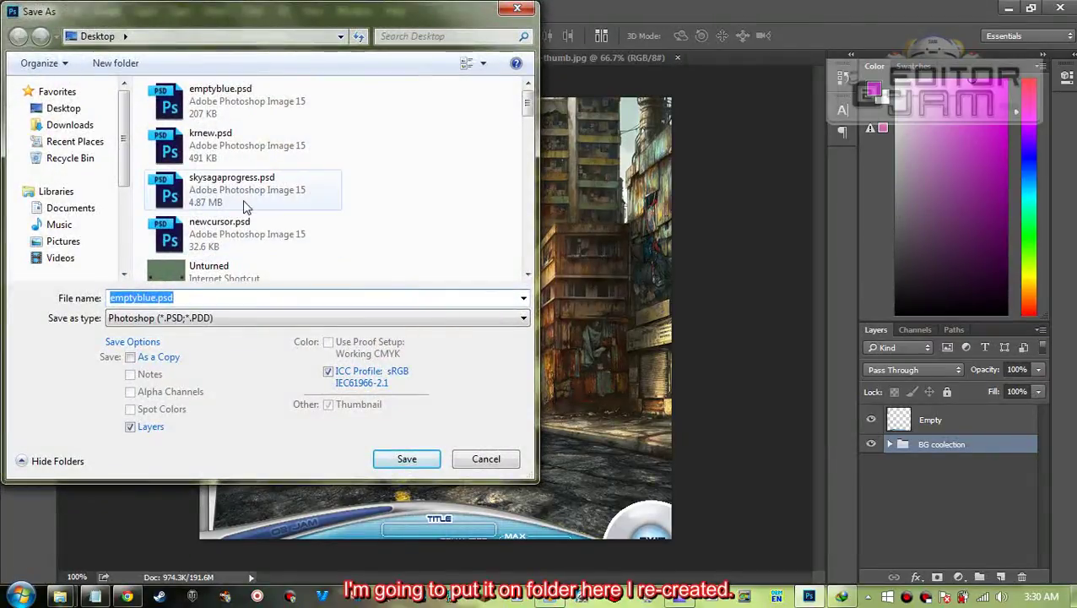
click(240, 223)
scroll(287, 215, down, 3)
double_click(254, 95)
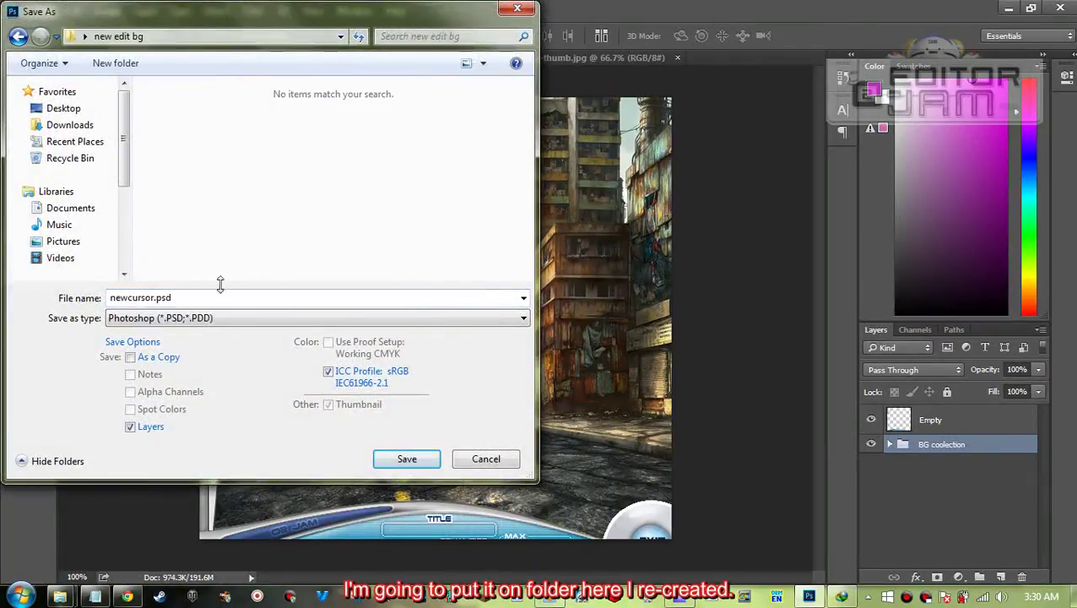
click(193, 317)
click(161, 357)
double_click(145, 298)
click(156, 297)
double_click(152, 297)
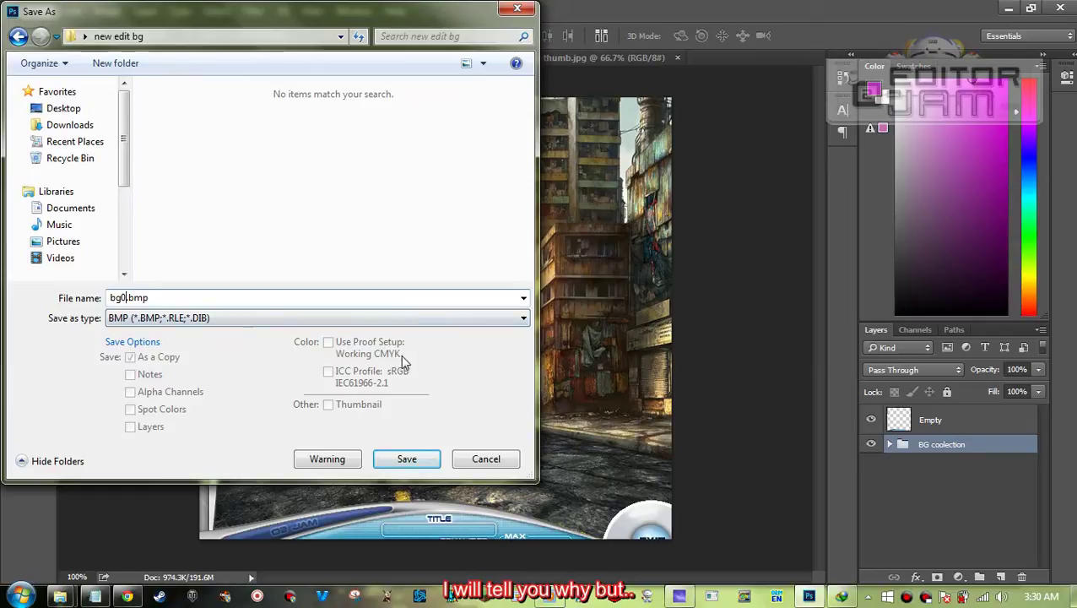
click(260, 179)
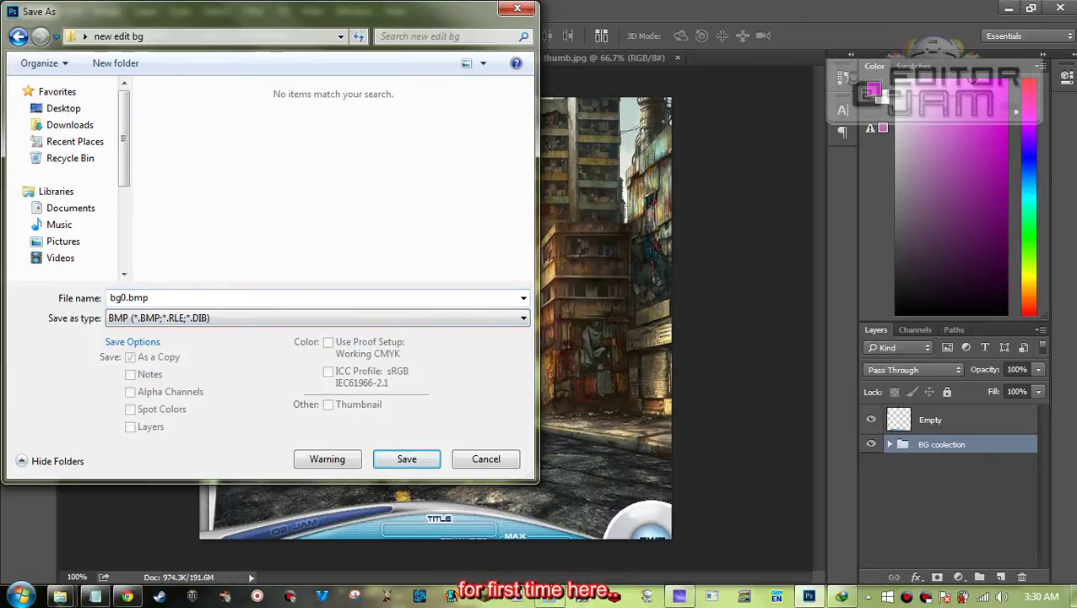
- Save bg0.bmp with 16 Bit depth in BMP Options
click(420, 460)
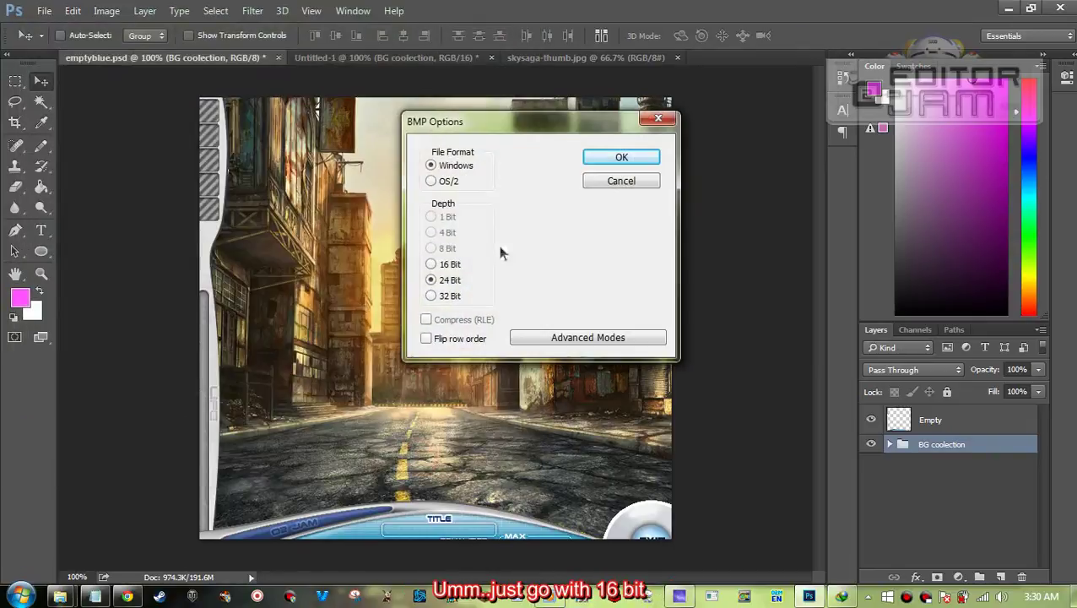
click(432, 265)
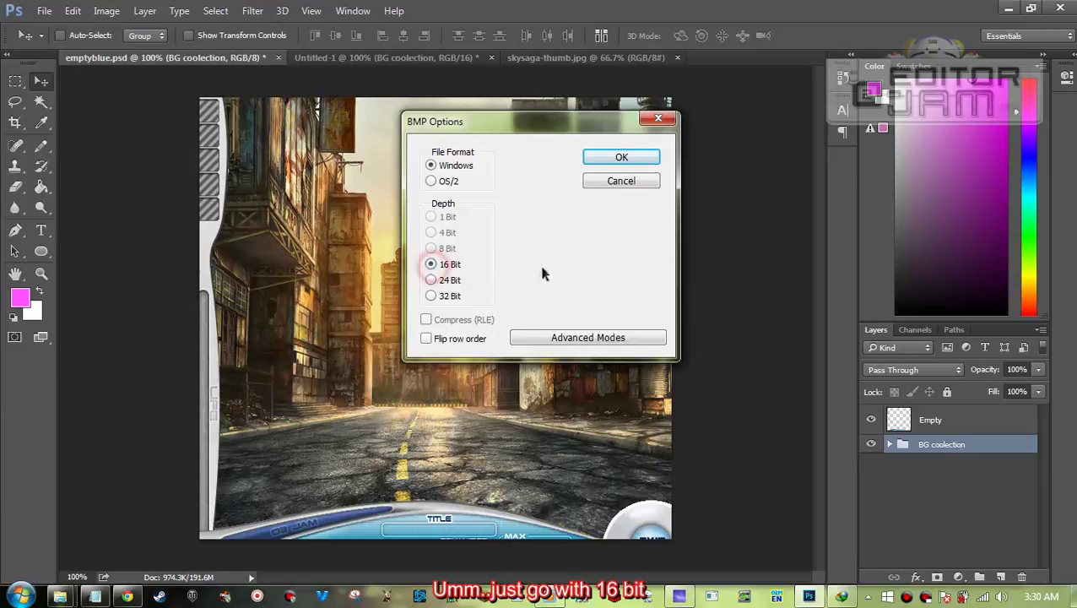
click(617, 159)
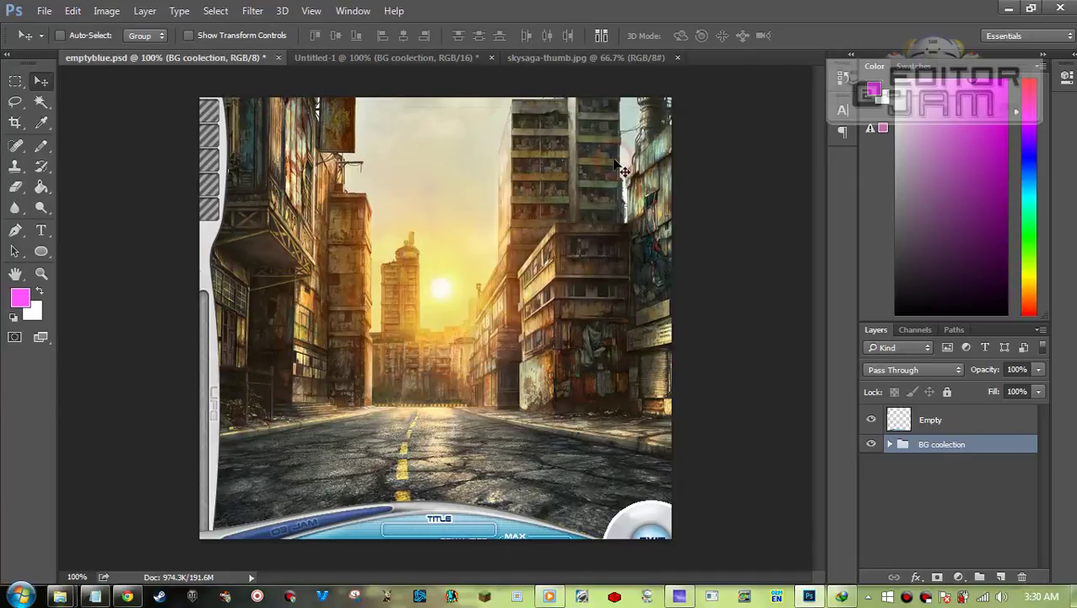
click(343, 59)
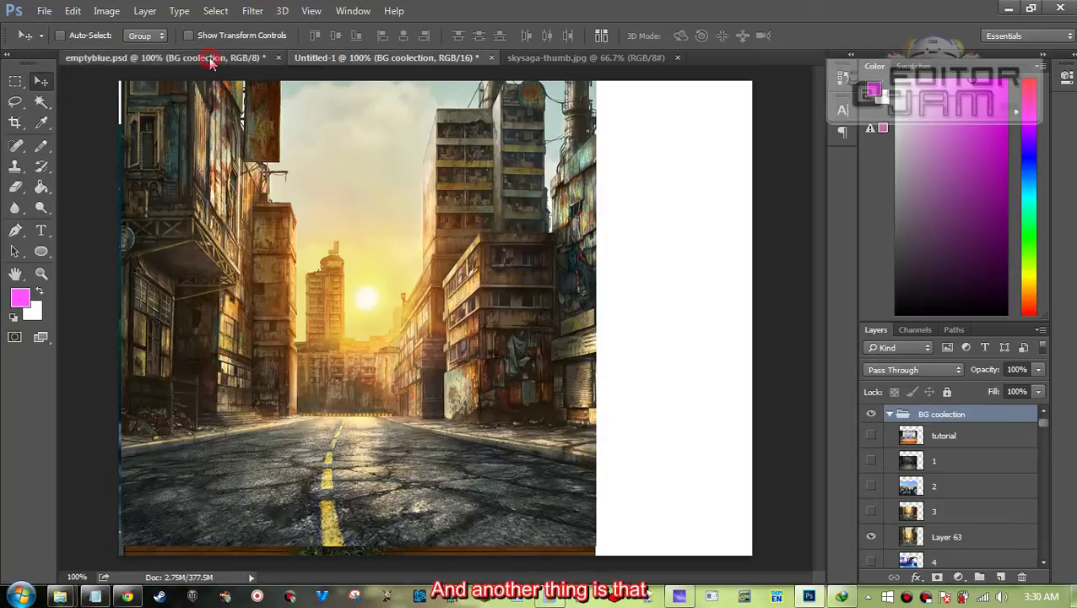
- Create a new 800×600 transparent document, Untitled-2
click(168, 58)
click(47, 12)
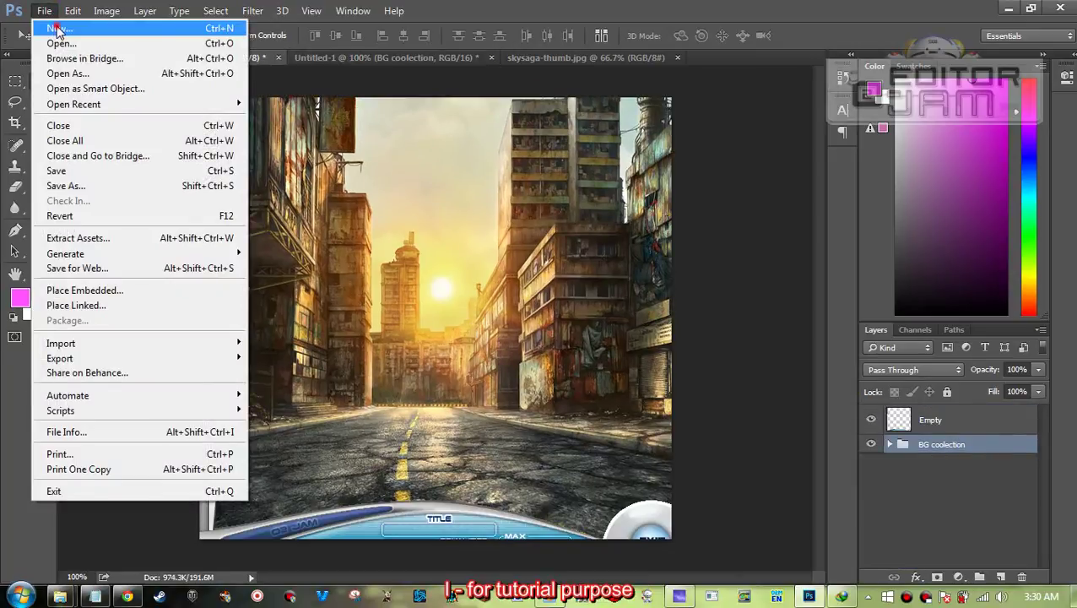
click(57, 30)
click(689, 120)
drag(647, 67, 448, 60)
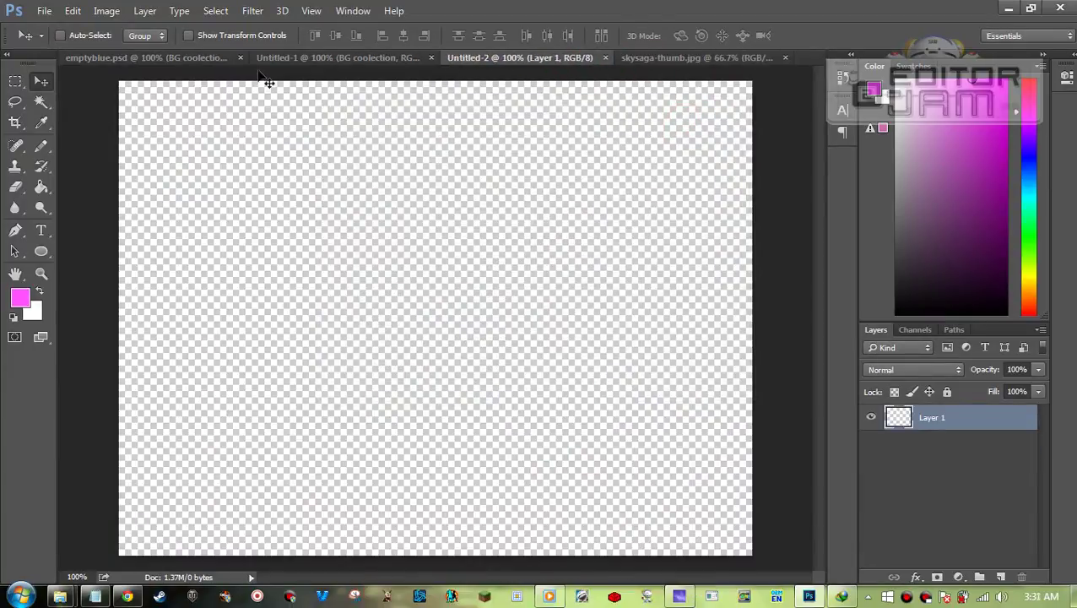
- Copy emptyblue.psd's Empty interface-frame layer into Untitled-2 and position it on the canvas
click(156, 58)
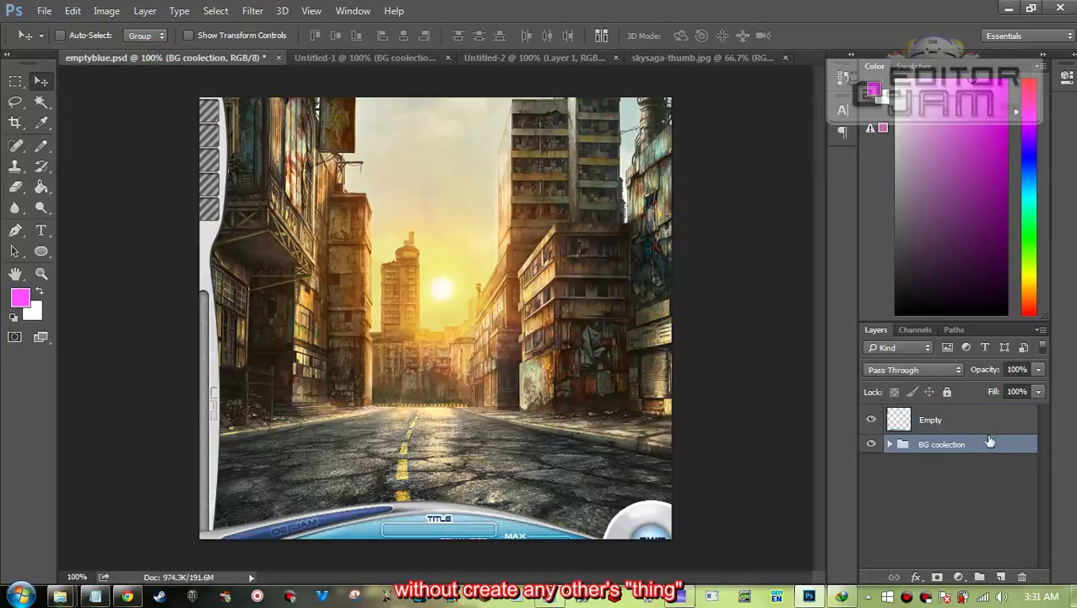
click(949, 418)
drag(221, 176, 419, 250)
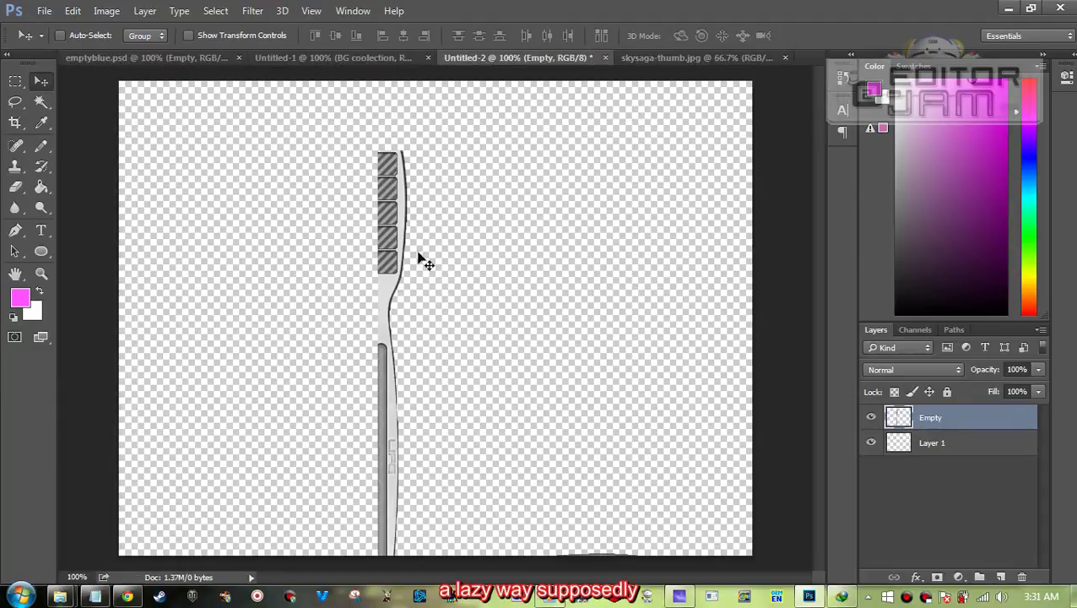
drag(398, 301, 264, 230)
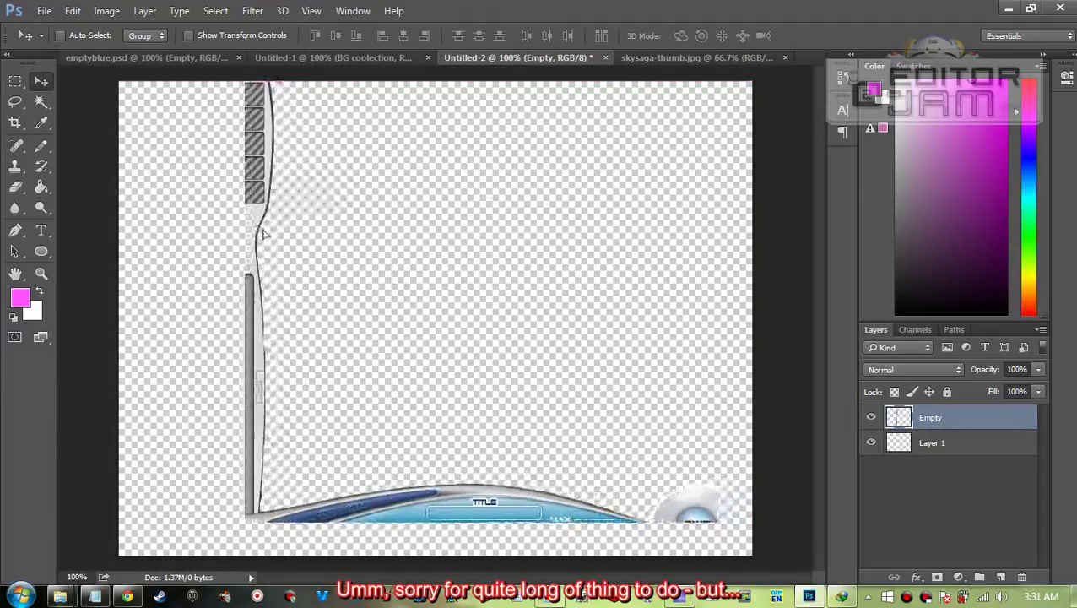
drag(671, 516, 719, 521)
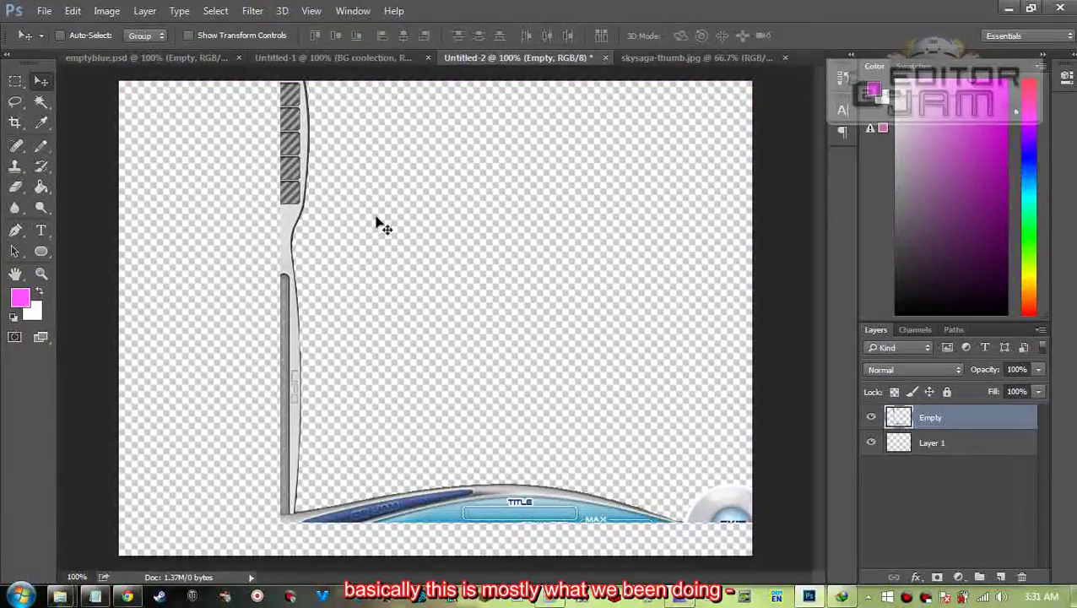
click(173, 58)
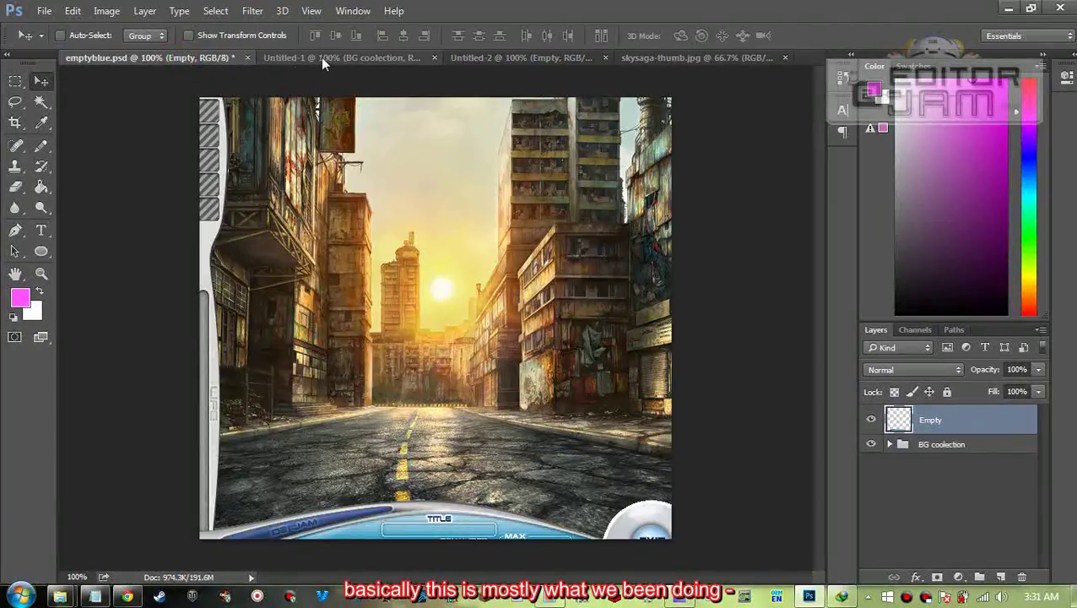
click(22, 297)
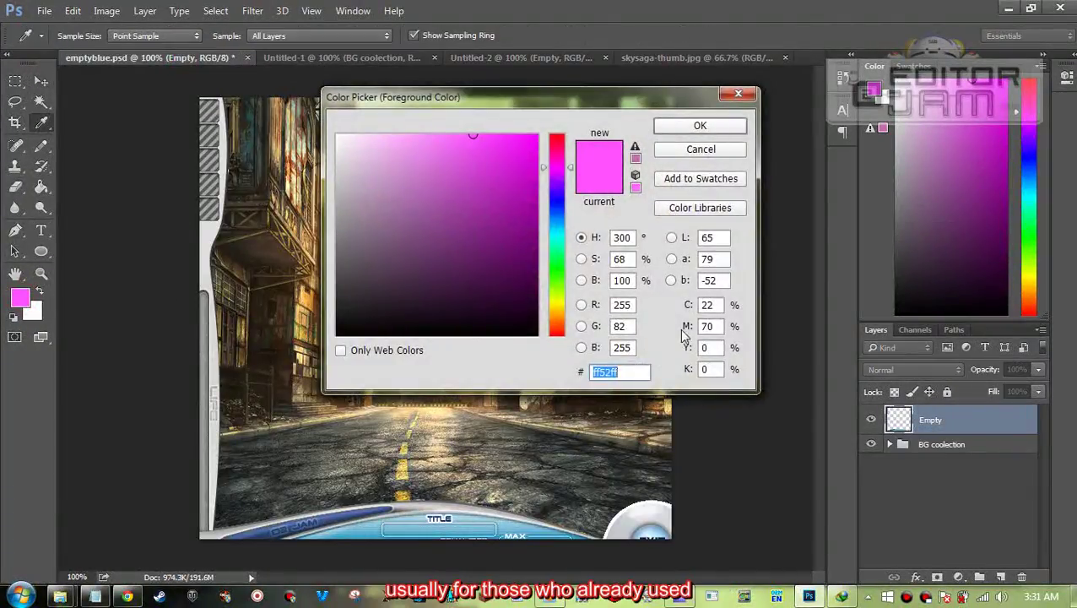
click(700, 149)
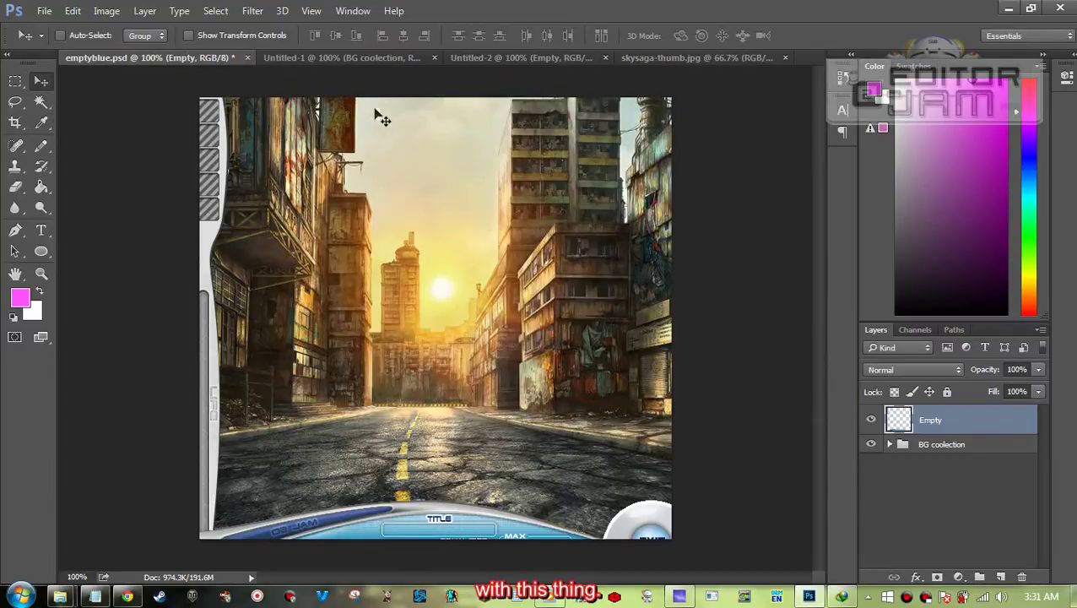
click(362, 57)
click(512, 55)
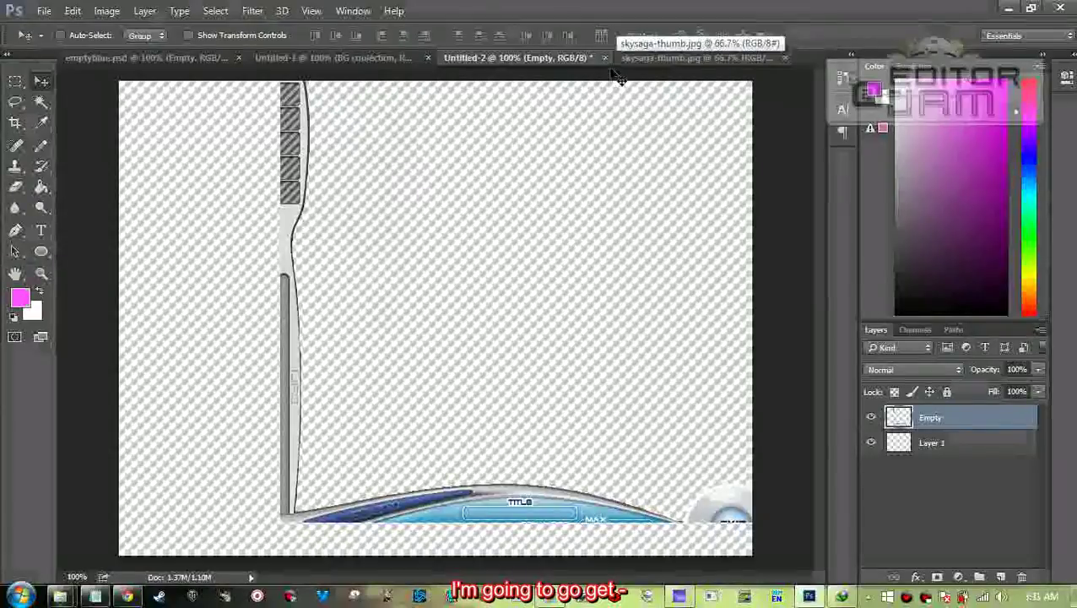
- Open the Transcolour Reference for hexing note from the Facebook group in a new tab
click(126, 597)
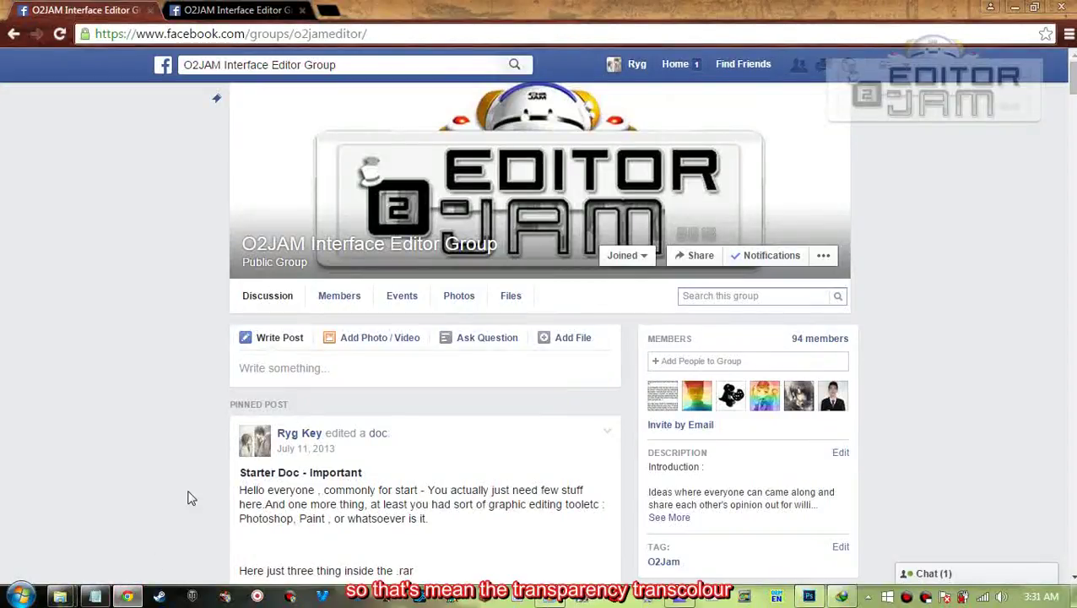
scroll(190, 498, down, 8)
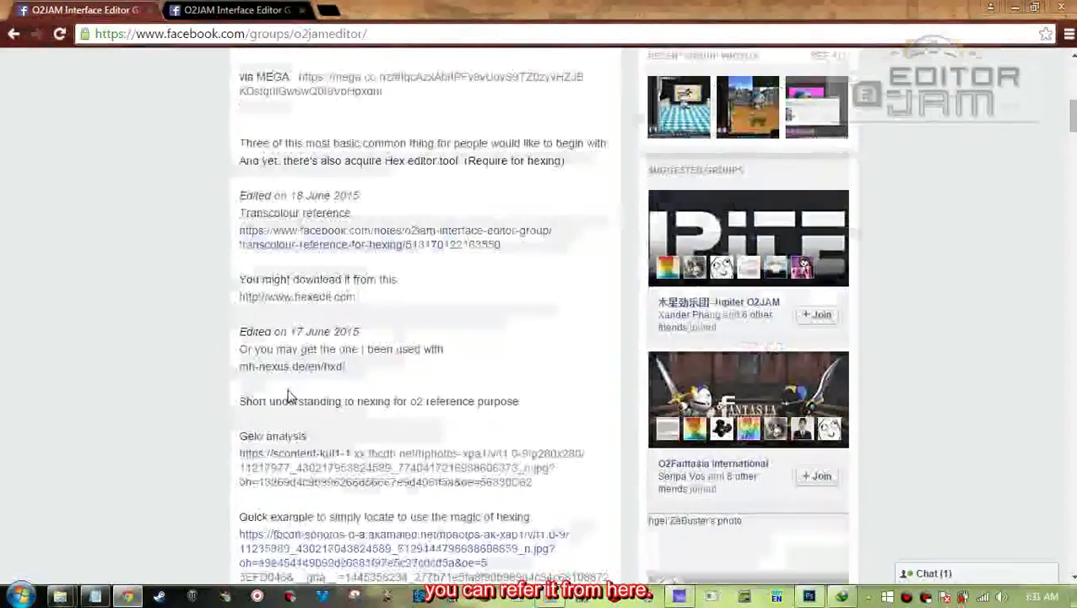
right_click(373, 245)
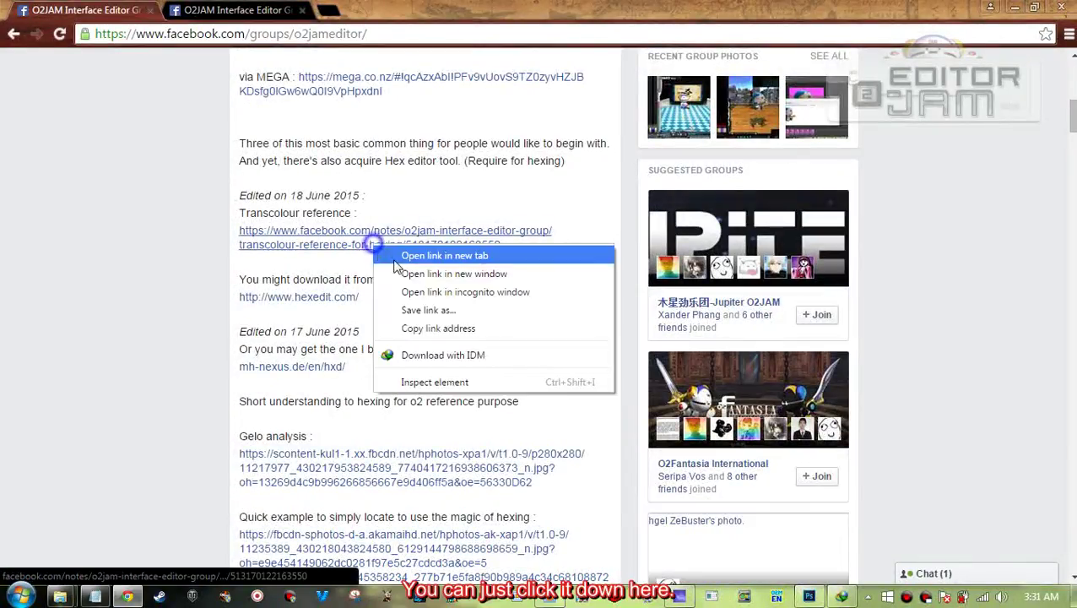
click(391, 260)
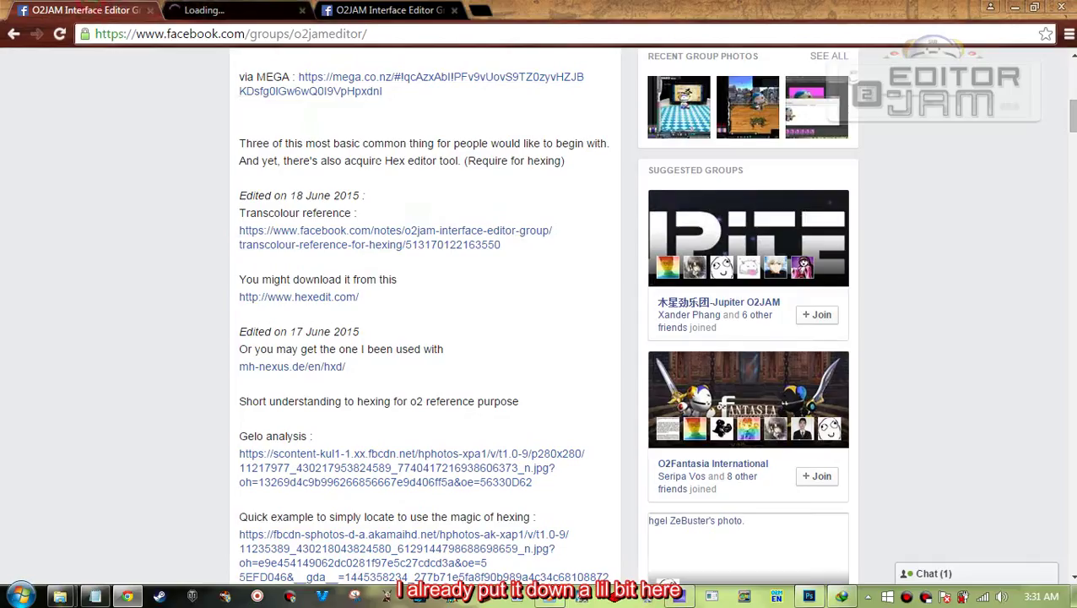
scroll(448, 238, up, 3)
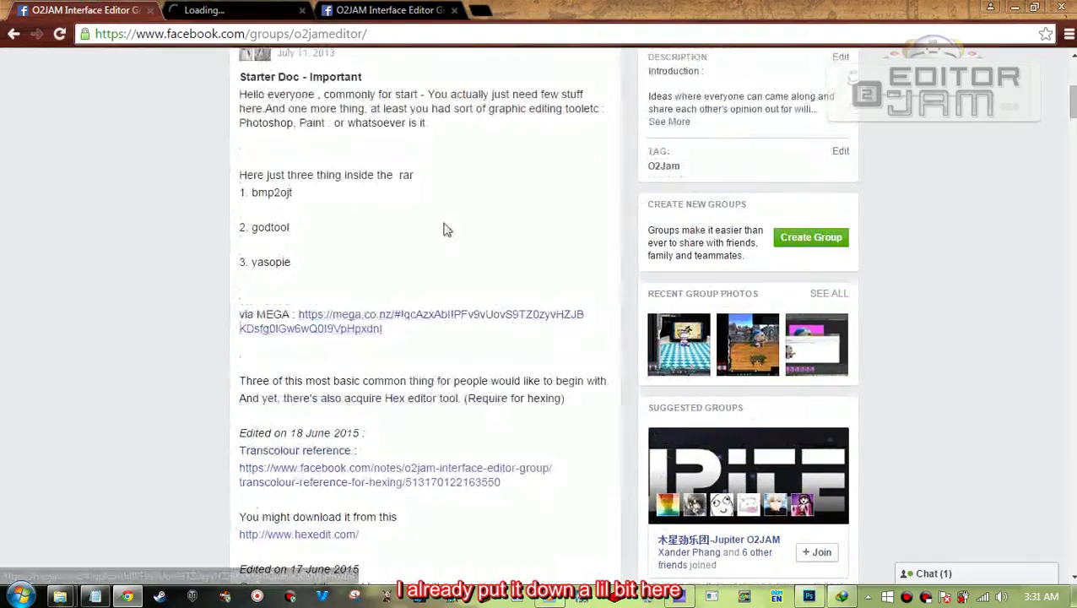
scroll(430, 260, down, 3)
scroll(391, 278, up, 1)
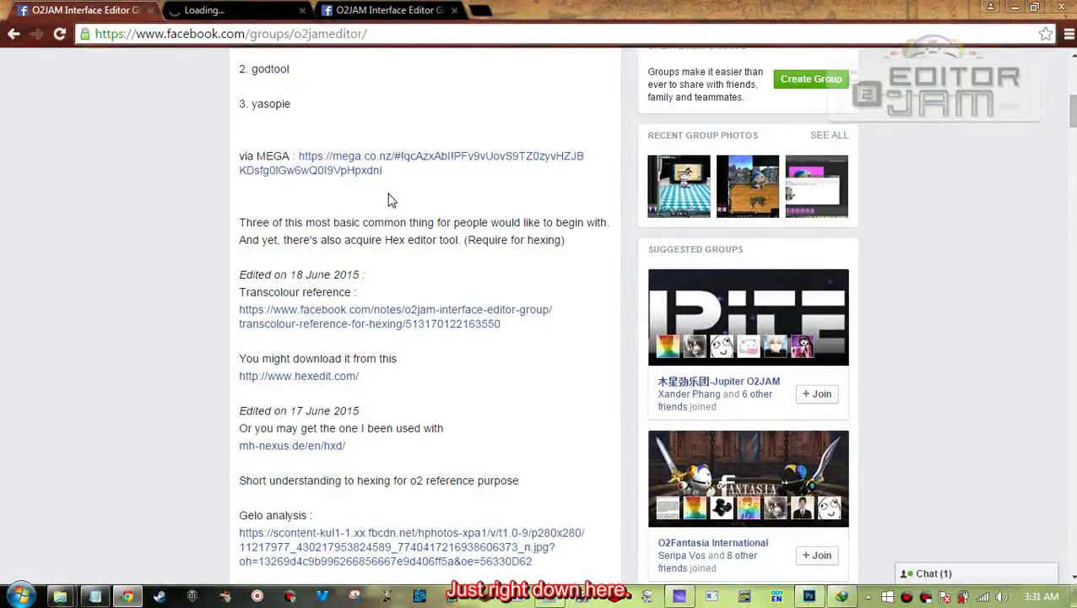
- Check the FF52FF 5F7D colour code line in the note, then return to Photoshop
click(217, 10)
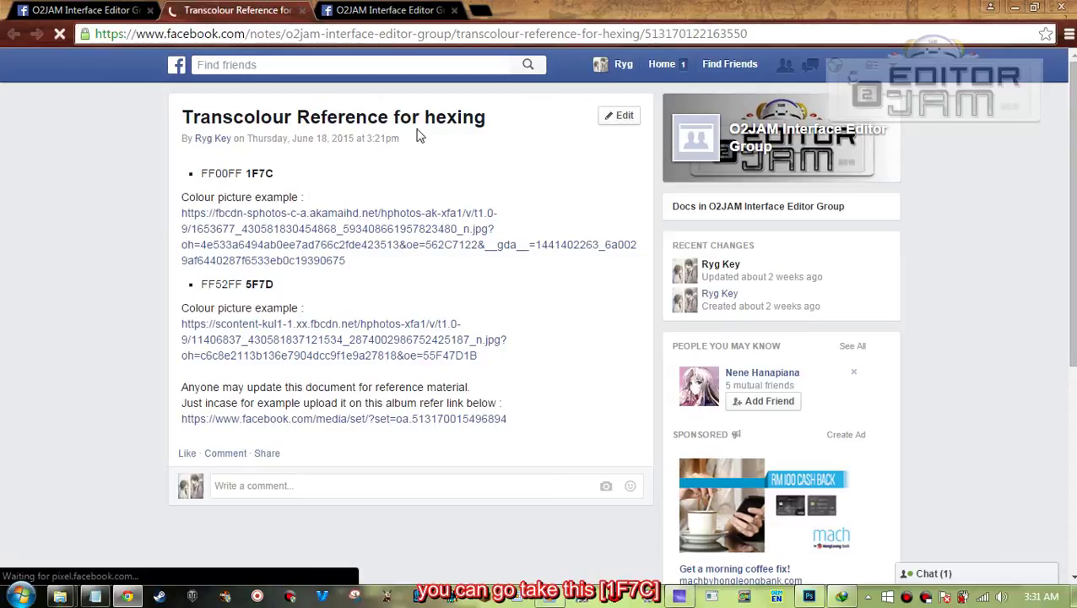
triple_click(291, 286)
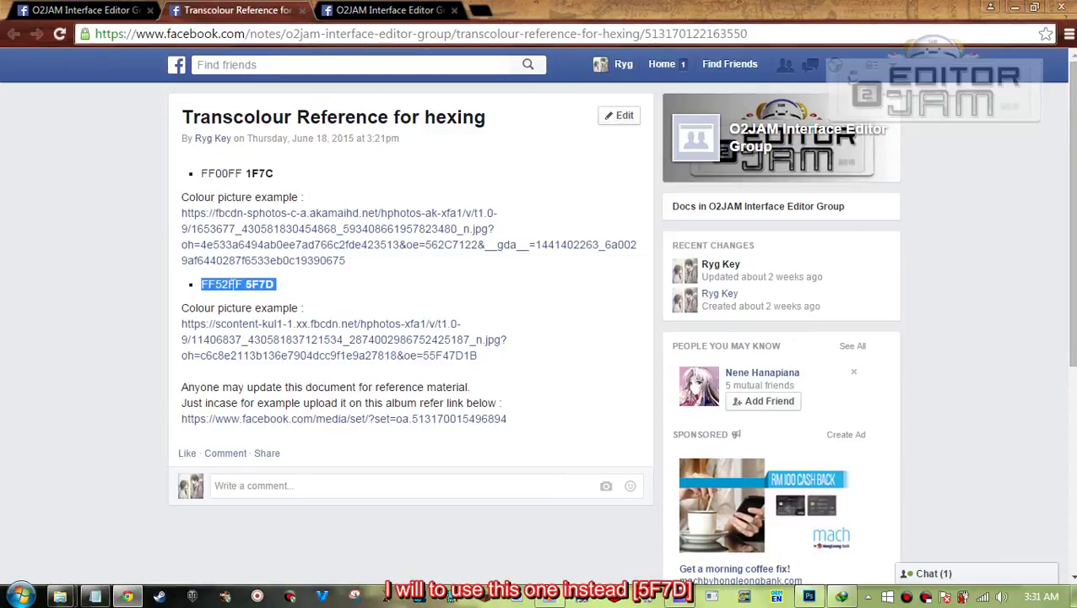
click(231, 284)
triple_click(290, 285)
click(289, 285)
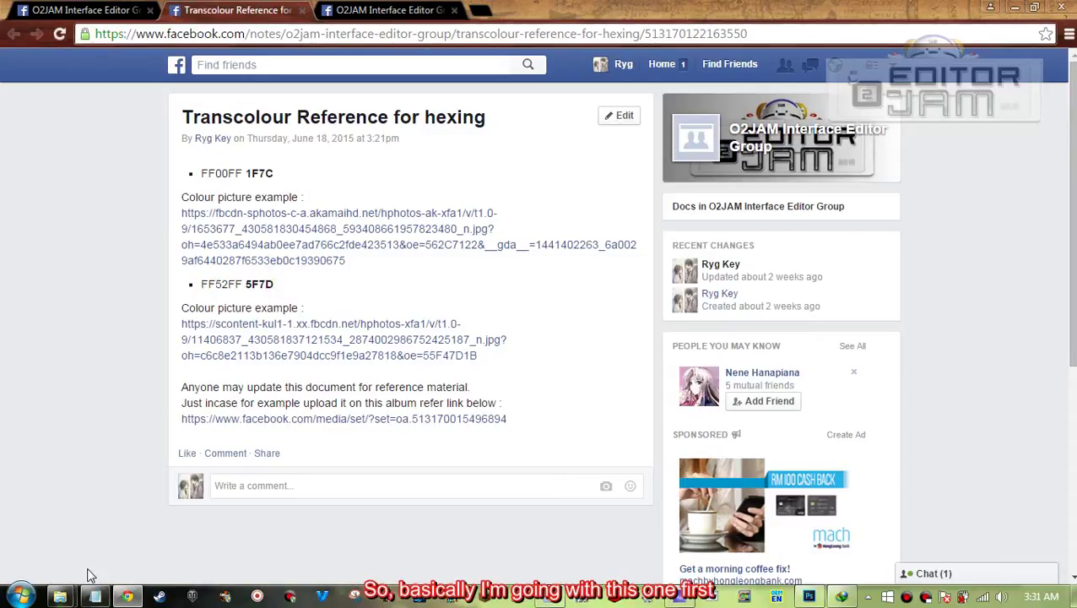
click(808, 597)
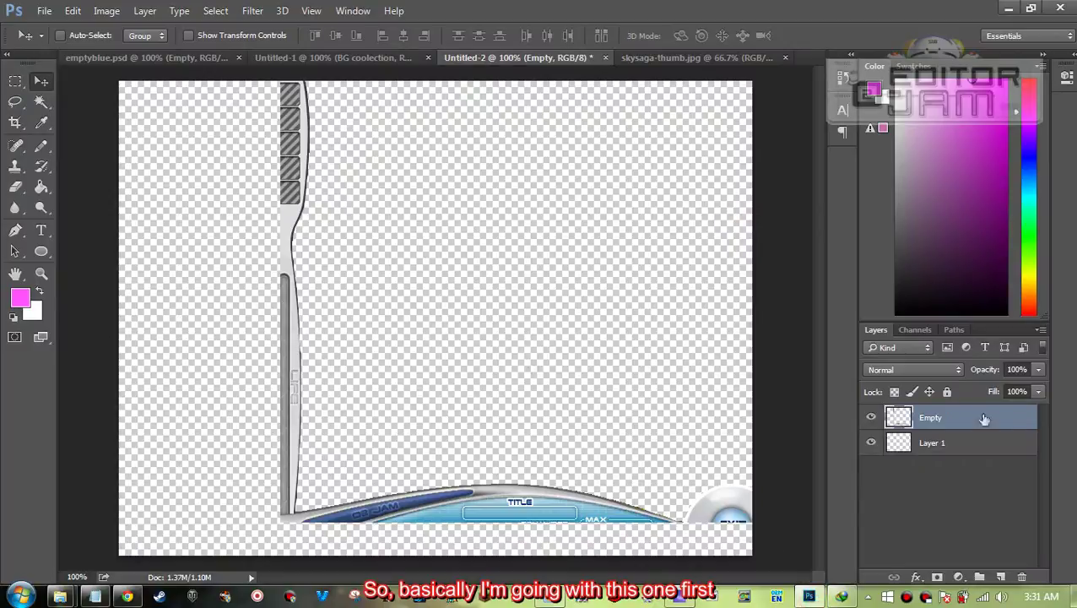
- Magic Wand the transparent border and fill it pink on Layer 1
click(954, 442)
click(971, 419)
key(w)
click(234, 393)
click(921, 447)
key(g)
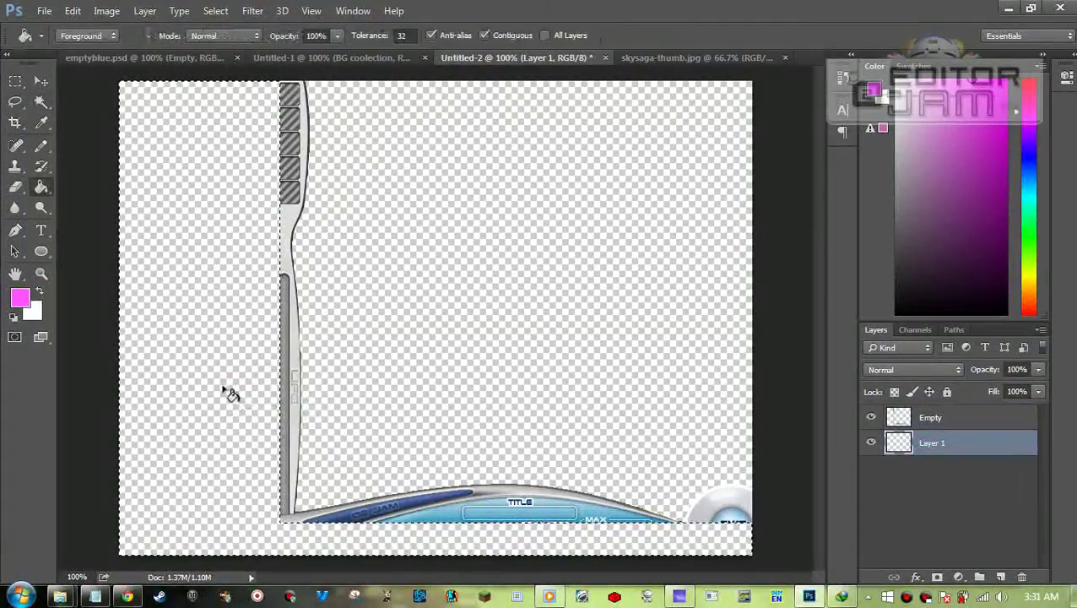
click(235, 396)
- Copy skysaga-thumb.jpg into Untitled-2 as Layer 2, placed below Layer 1 and shifted up-left
key(m)
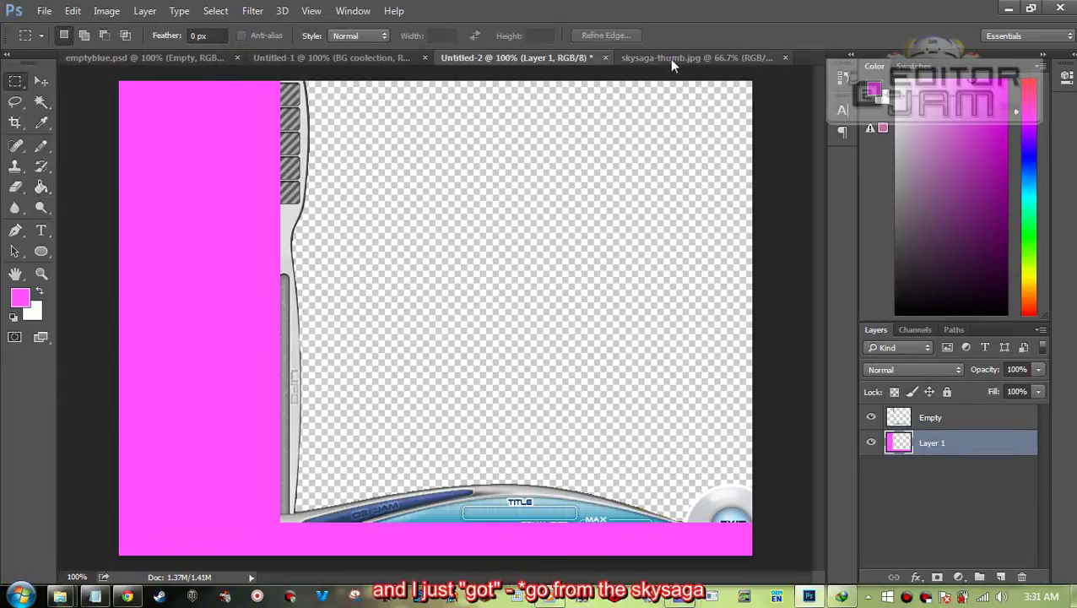
click(669, 57)
click(41, 81)
drag(455, 227, 411, 303)
drag(990, 455, 970, 481)
drag(569, 357, 527, 221)
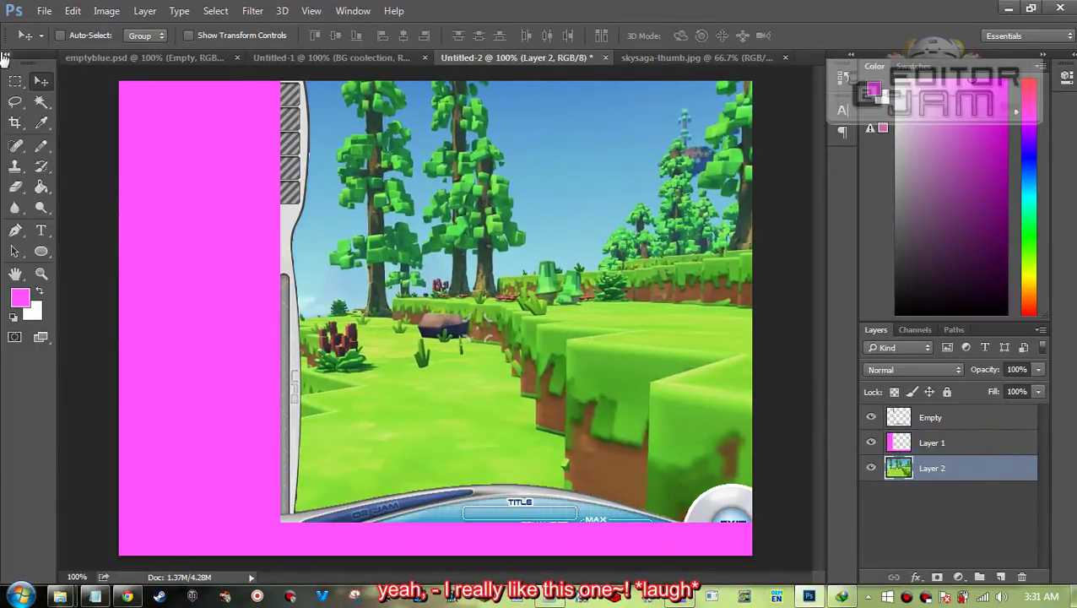
click(43, 11)
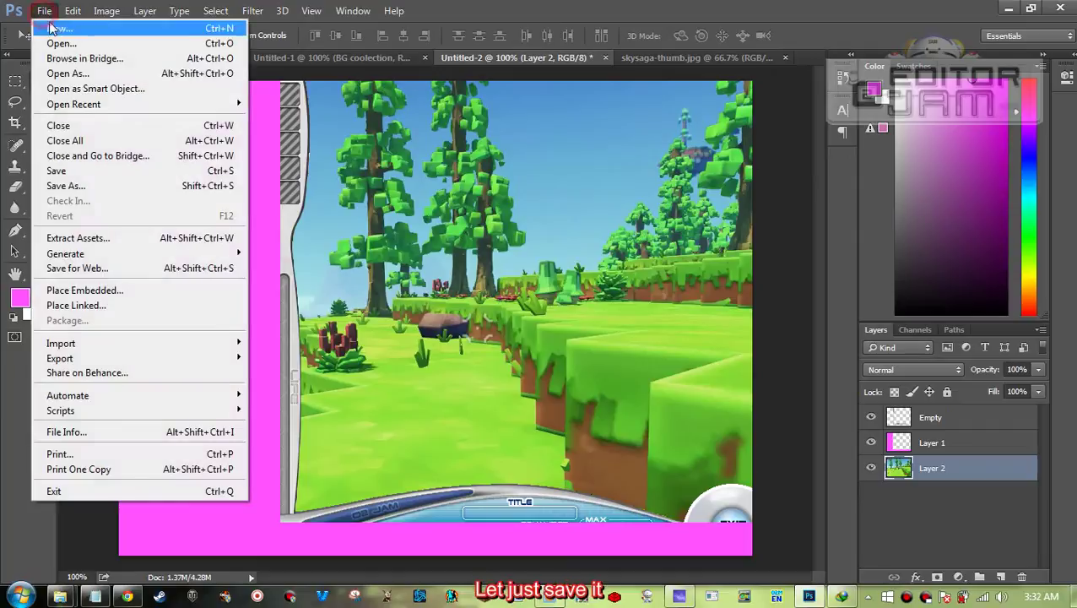
- Save the image as bgnew0.bmp in BMP format with 16-bit Windows options
click(93, 185)
click(354, 318)
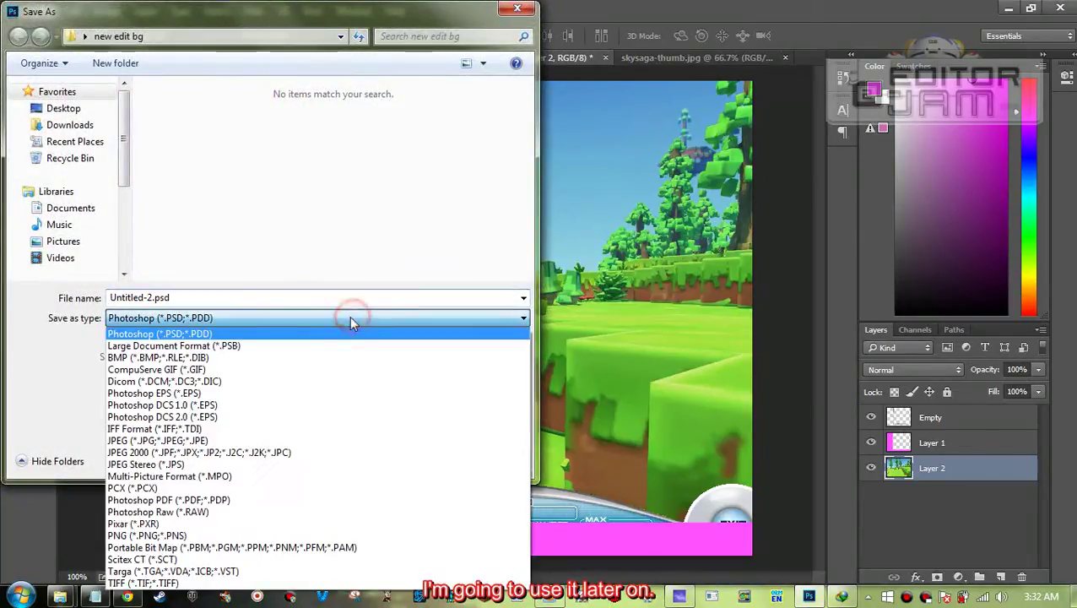
click(302, 358)
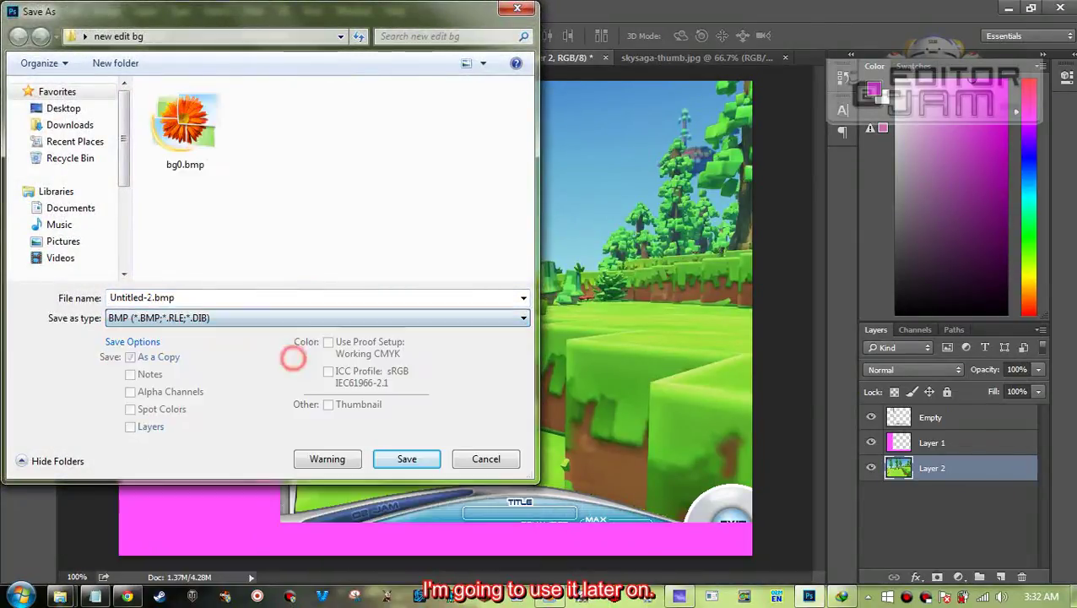
click(185, 122)
double_click(121, 298)
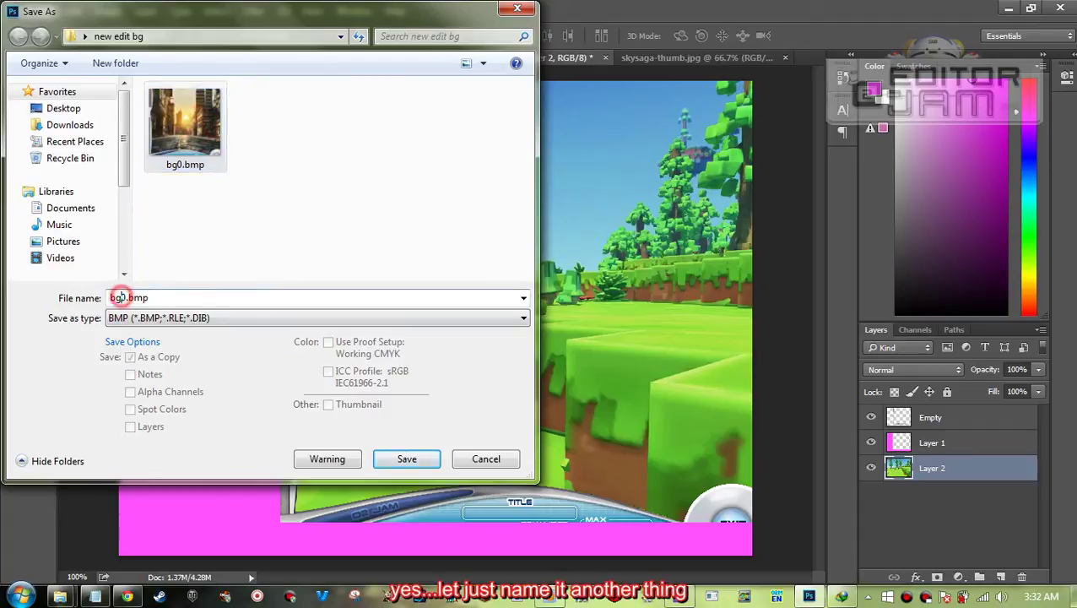
text(new)
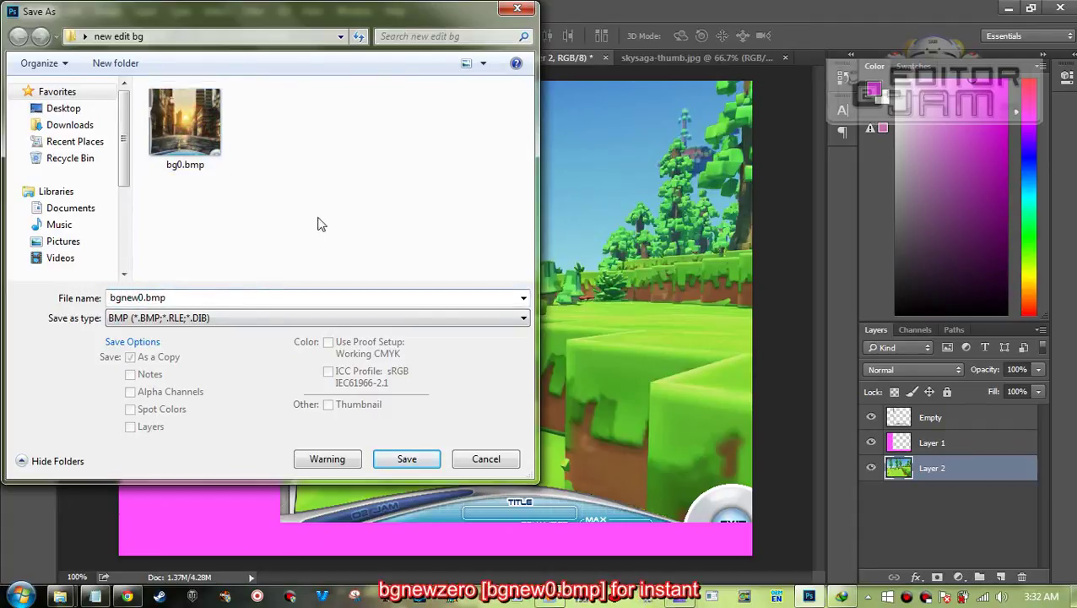
click(419, 464)
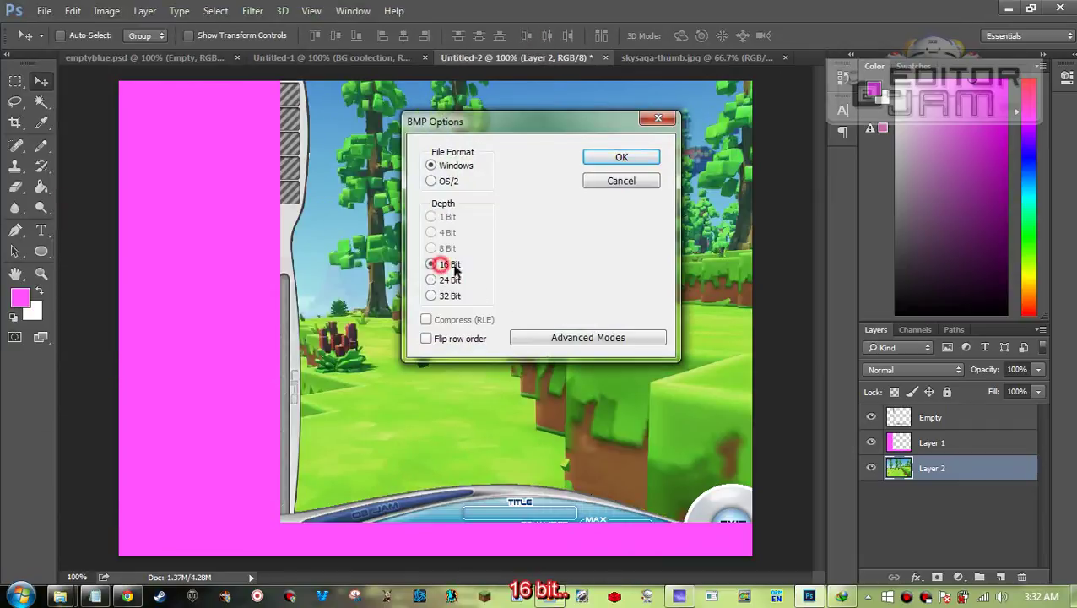
click(638, 159)
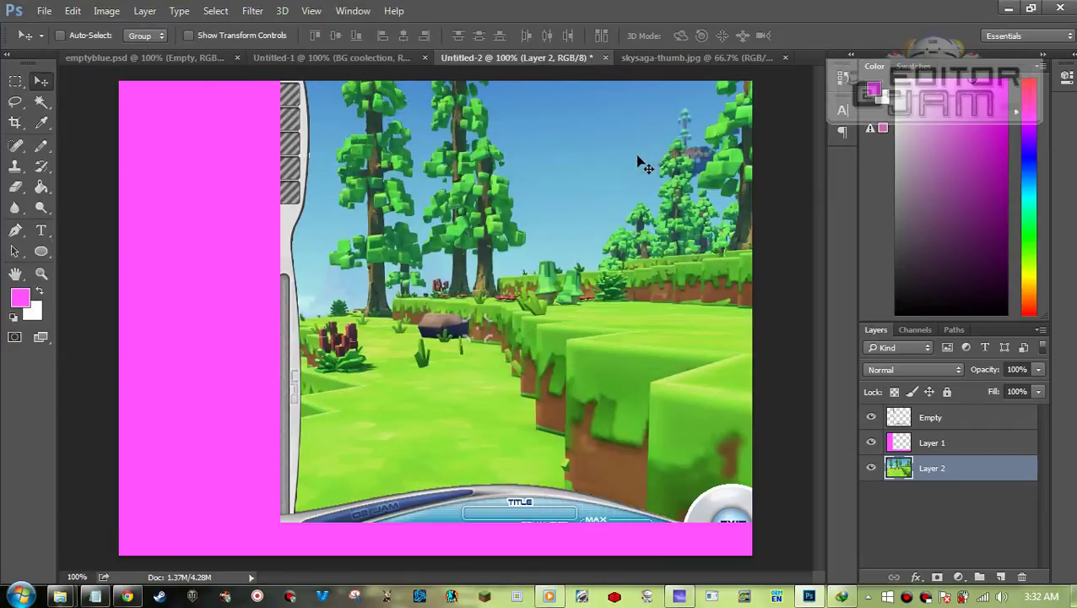
- Confirm under Image > Mode that the document is 8 Bits/Channel
click(102, 14)
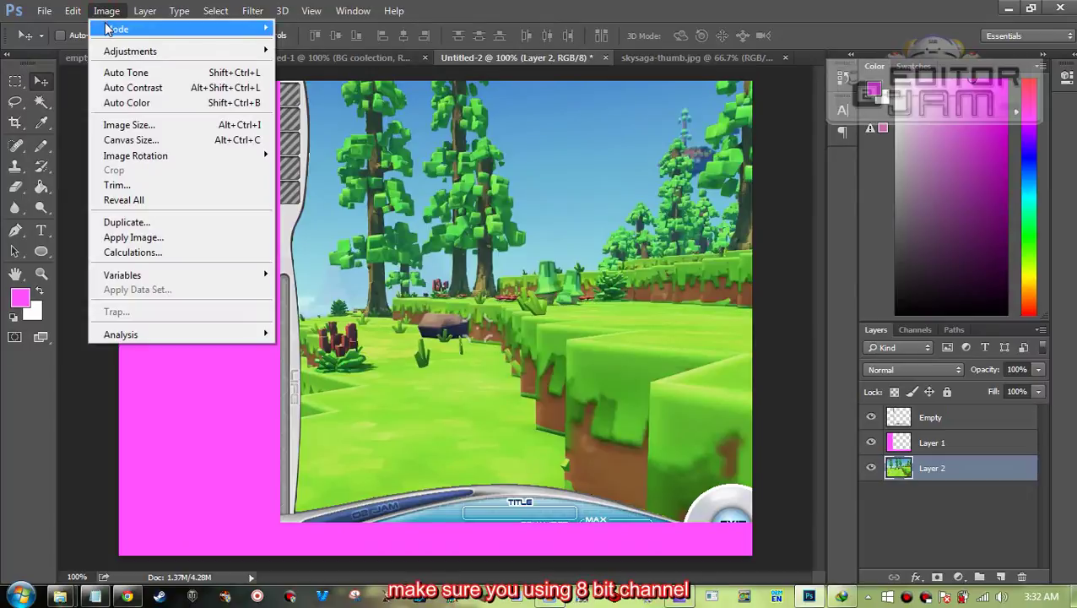
mouse_move(106, 26)
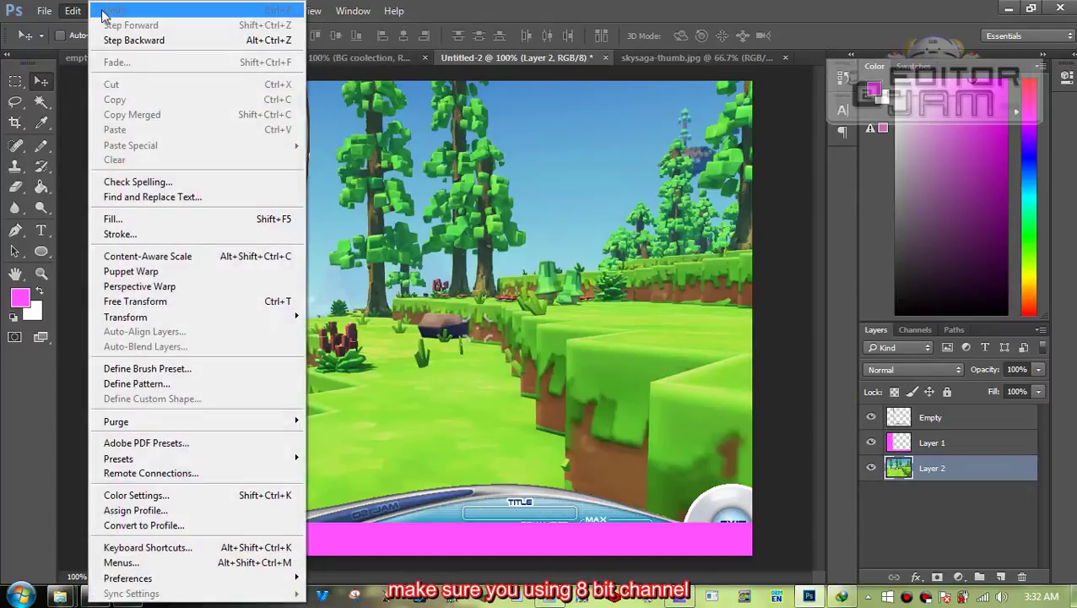
click(72, 12)
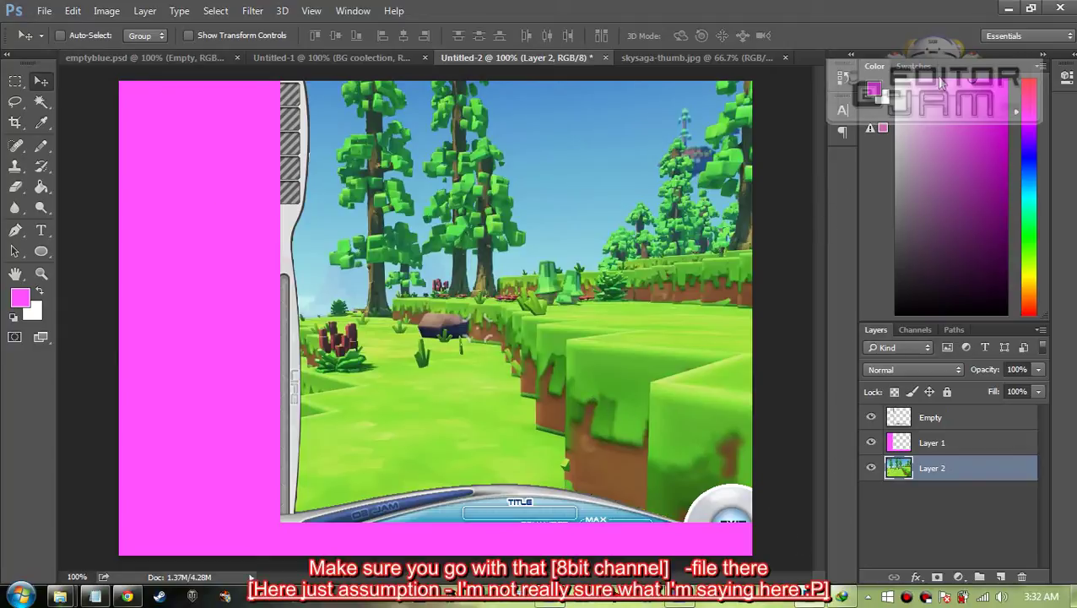
click(63, 597)
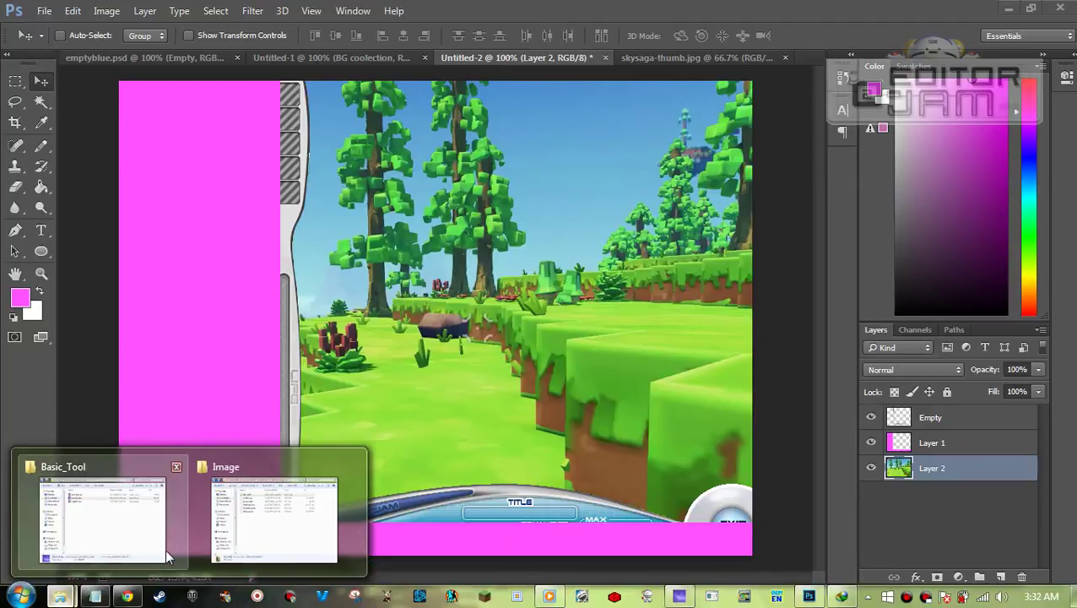
- Open the new edit bg folder on the Desktop via Computer
click(20, 597)
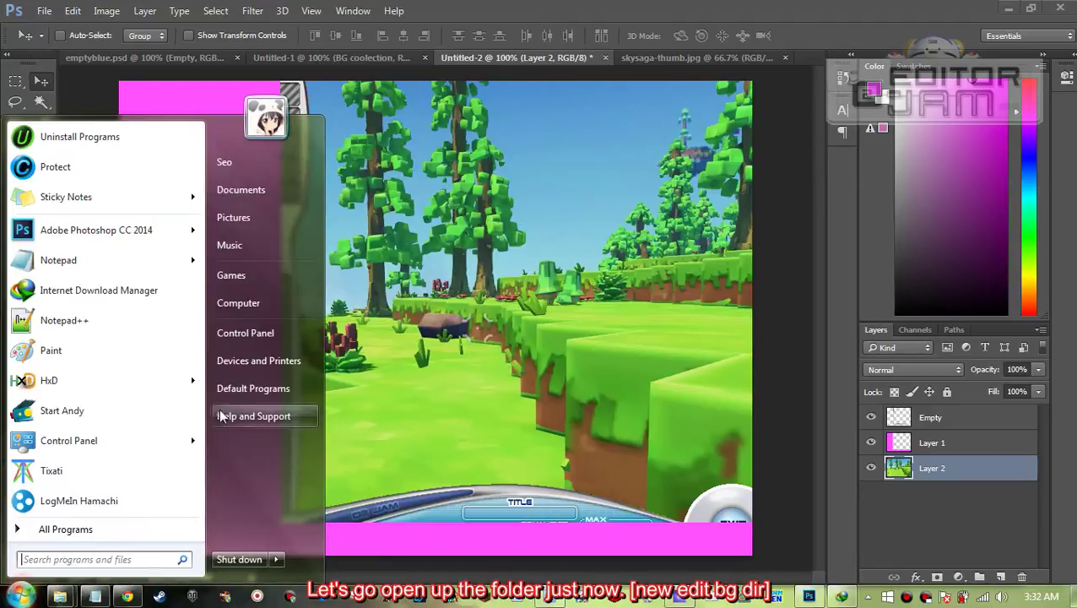
click(239, 304)
click(489, 109)
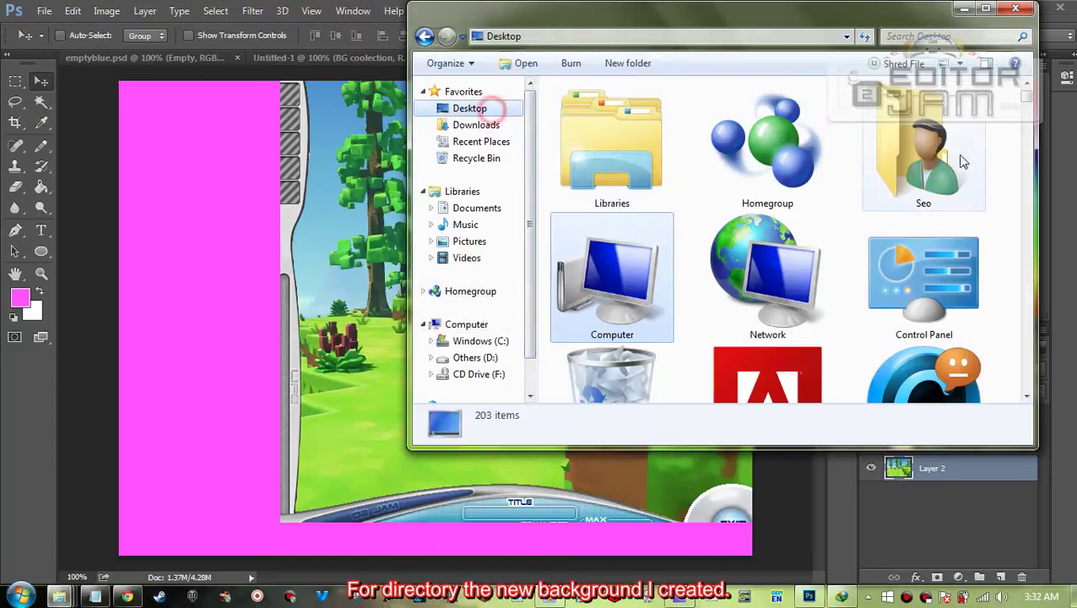
click(894, 121)
text(n)
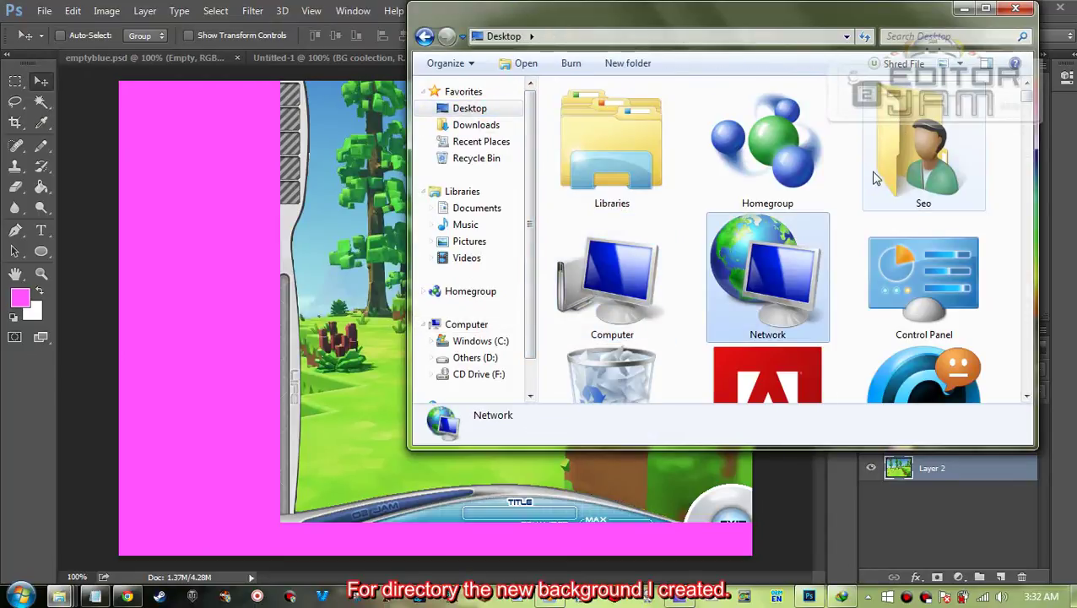
text(ew)
key(Return)
click(712, 216)
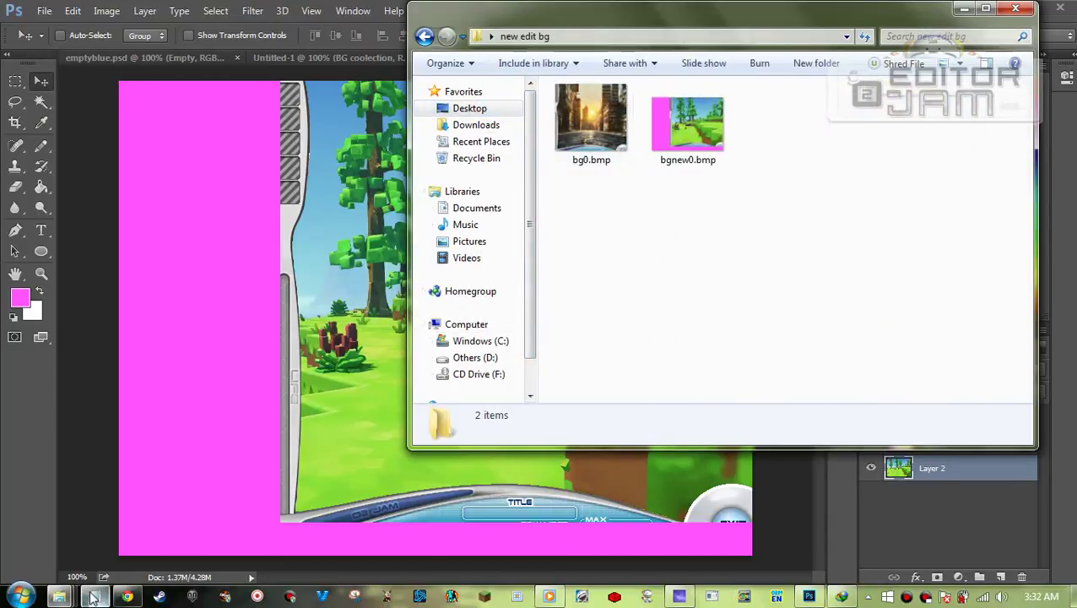
- Copy bmp2ojt.exe from Basic_Tool and paste it into new edit bg
mouse_move(59, 596)
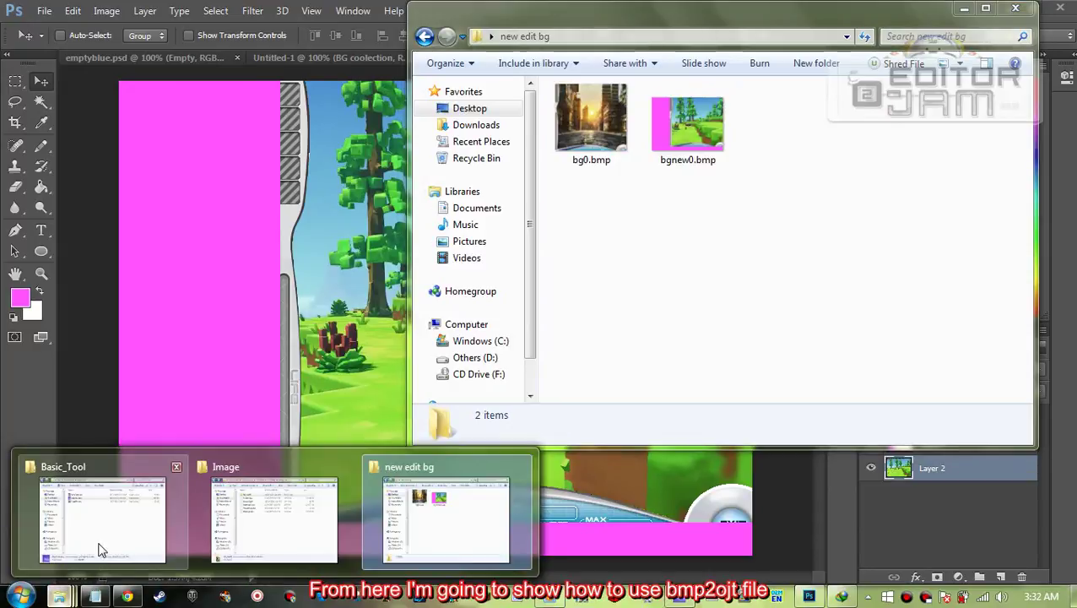
click(99, 551)
click(391, 357)
click(337, 193)
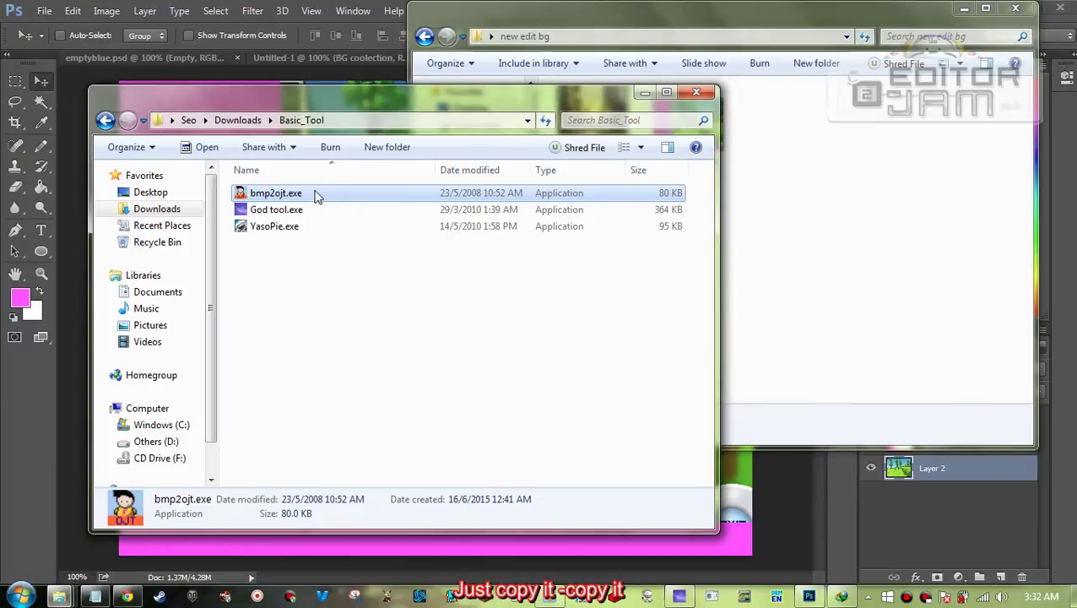
right_click(388, 203)
click(289, 306)
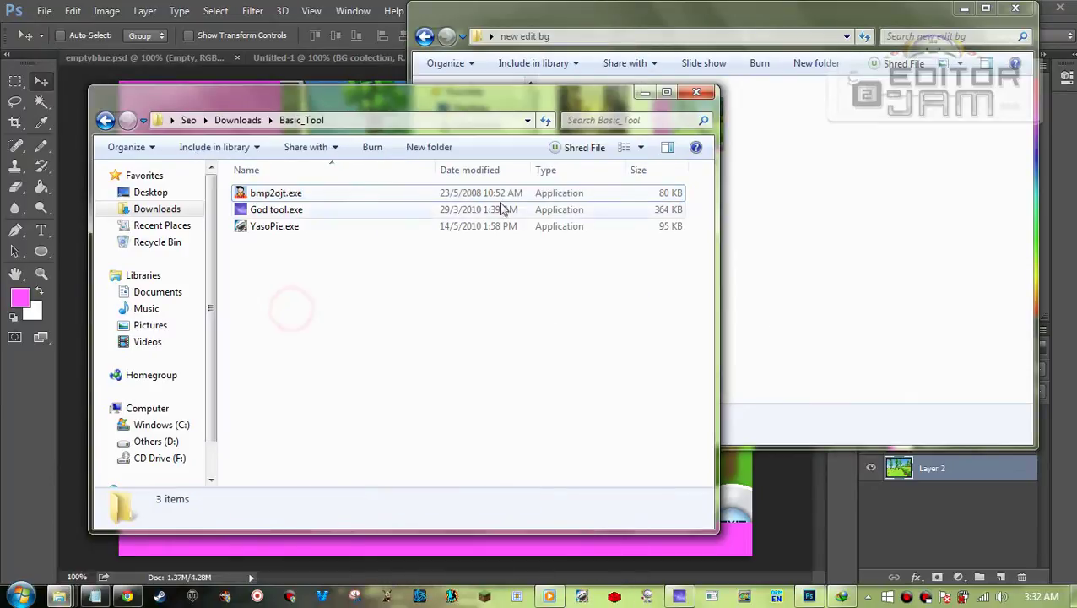
click(829, 271)
key(ctrl+v)
click(745, 293)
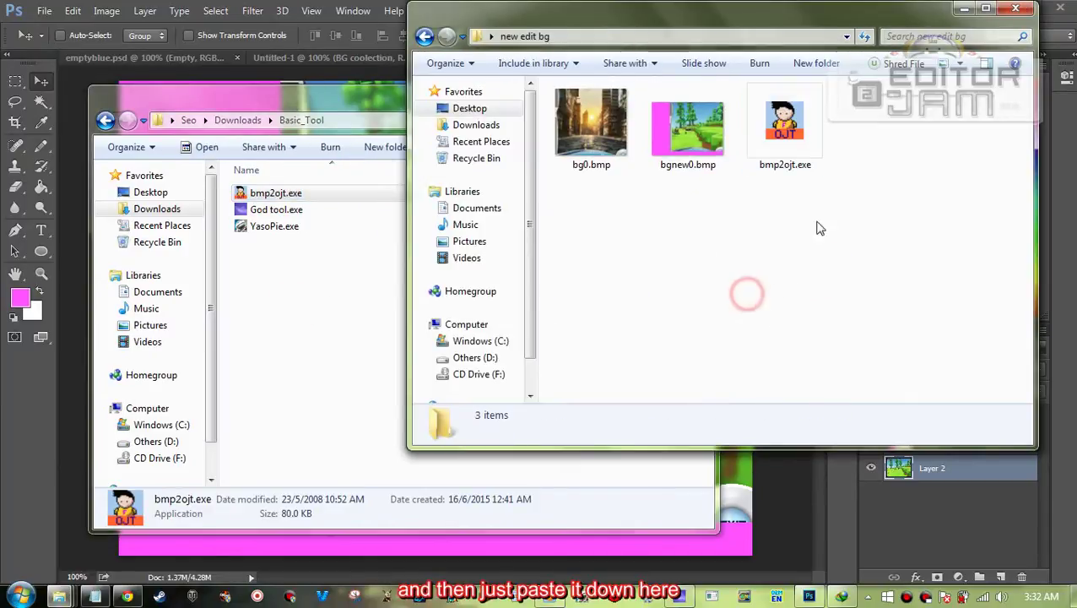
- Launch bmp2ojt.exe from new edit bg, allowing it past the security warning
double_click(798, 165)
click(583, 313)
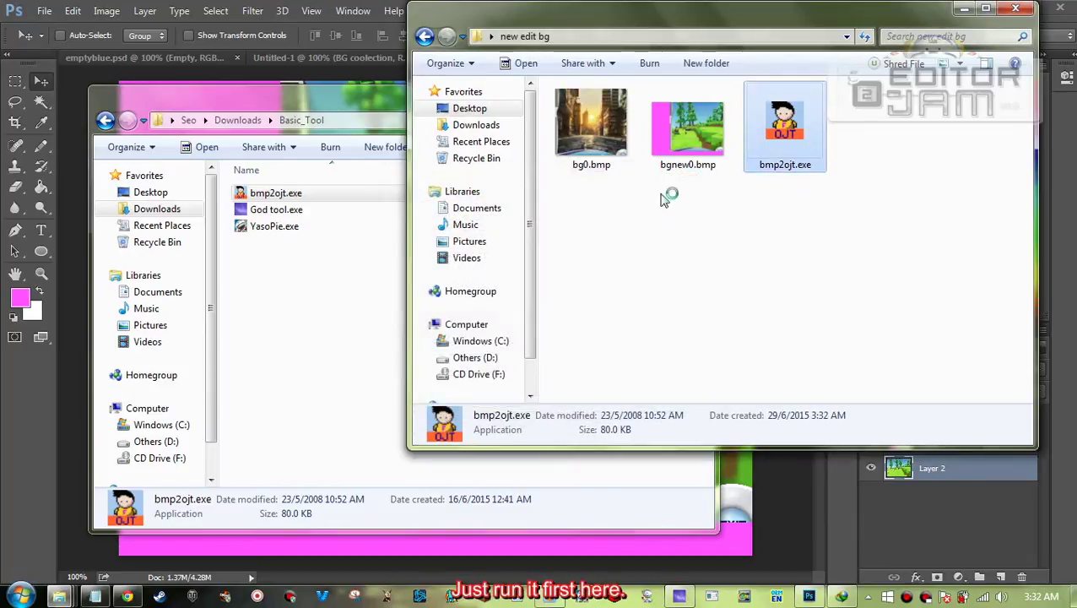
drag(538, 201, 419, 264)
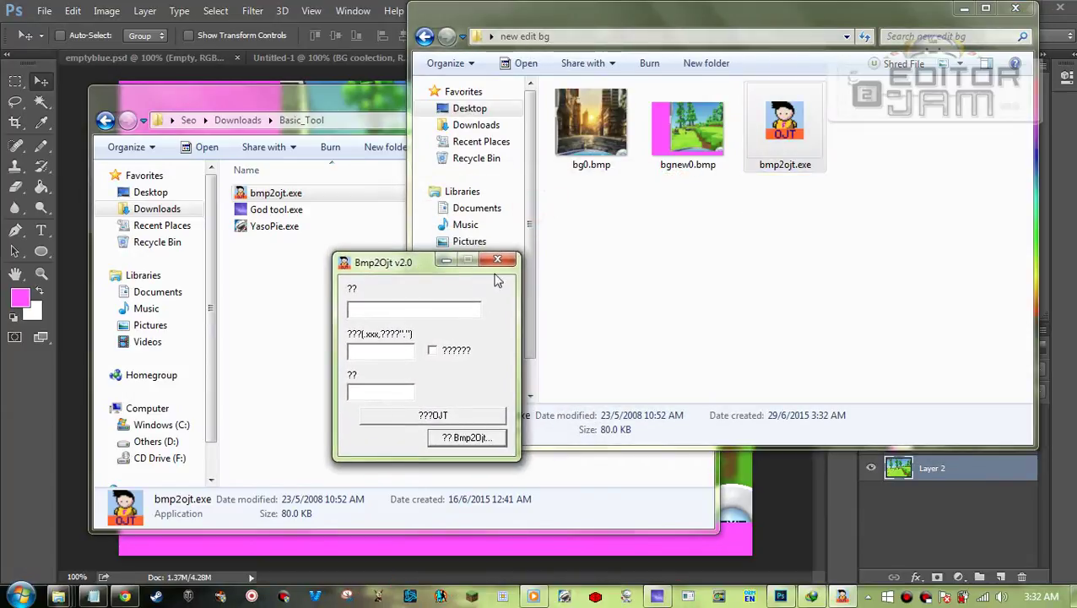
- Convert the bg bitmap into bg.ojt using base name bg
click(403, 309)
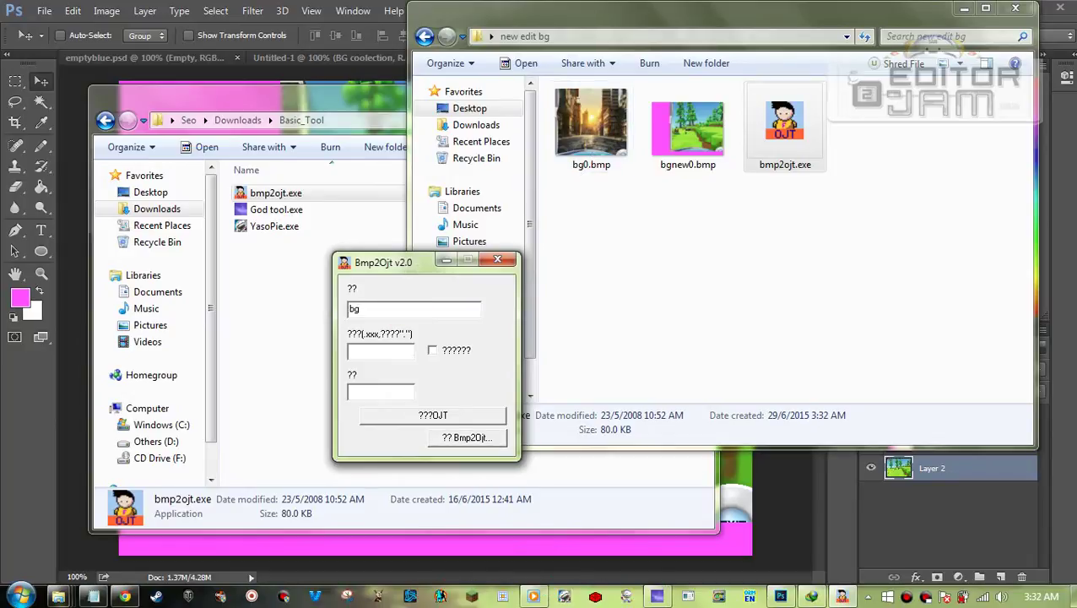
click(380, 391)
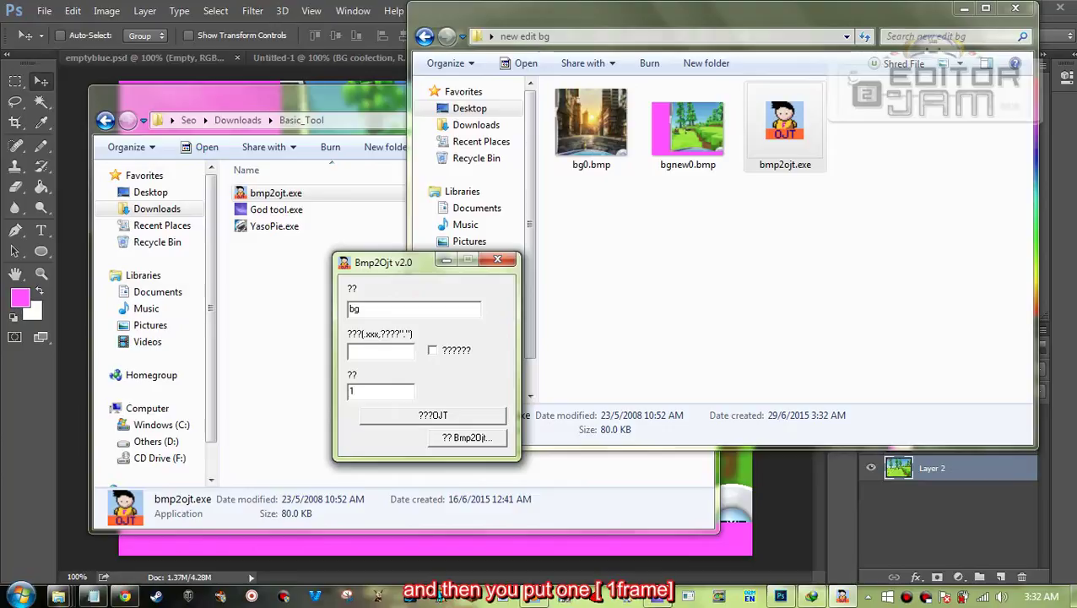
click(380, 351)
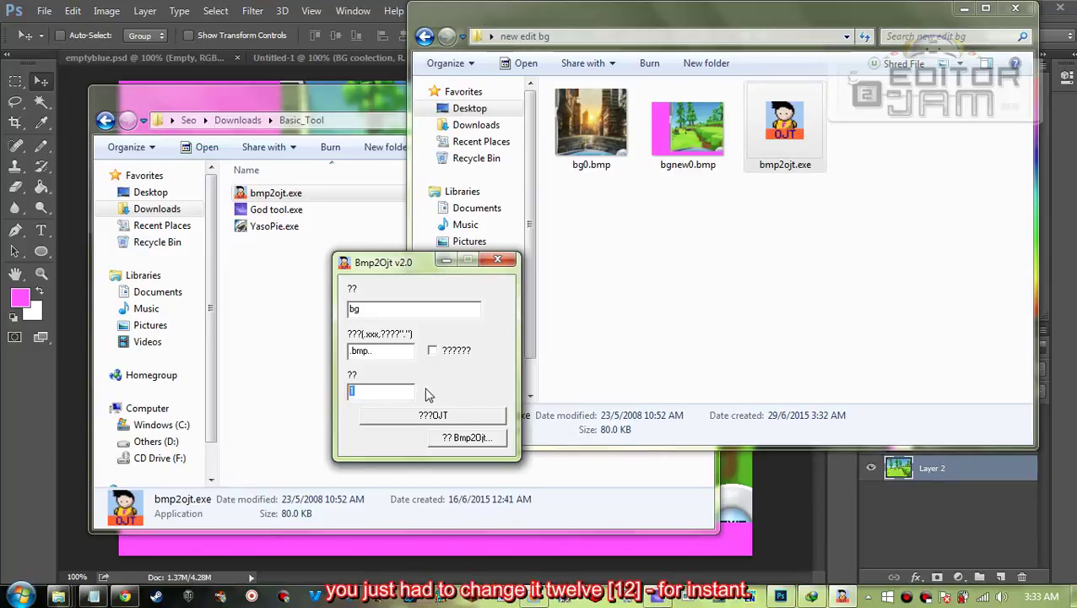
double_click(369, 392)
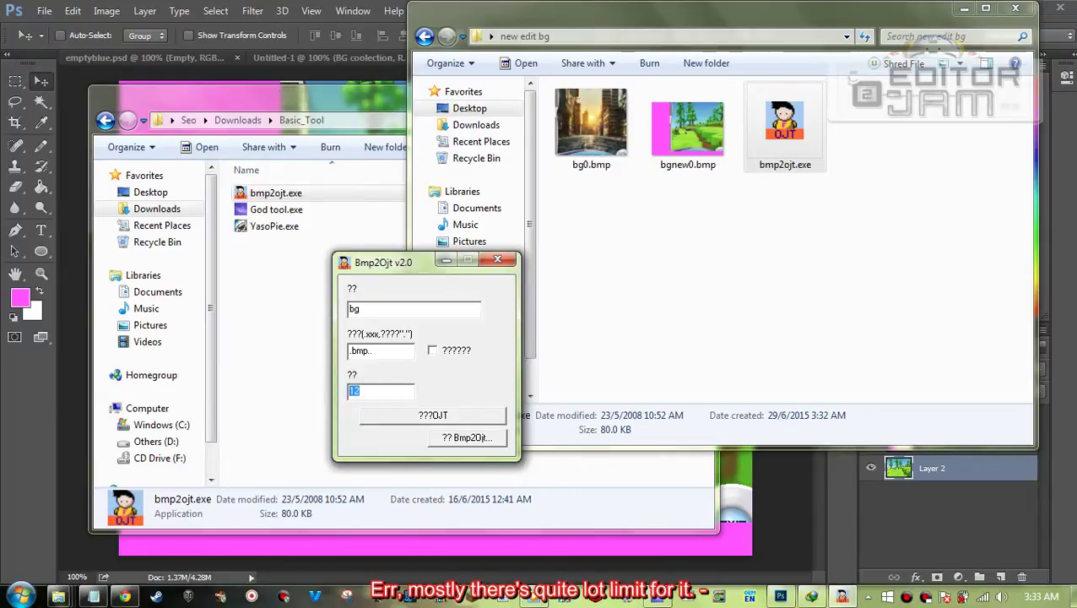
click(357, 391)
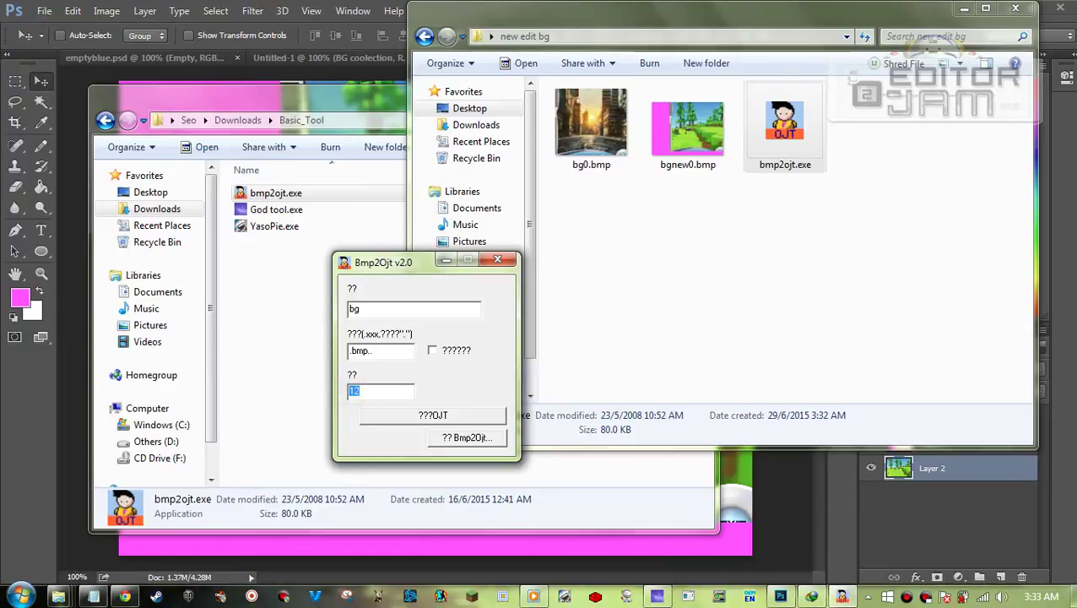
drag(391, 273, 527, 255)
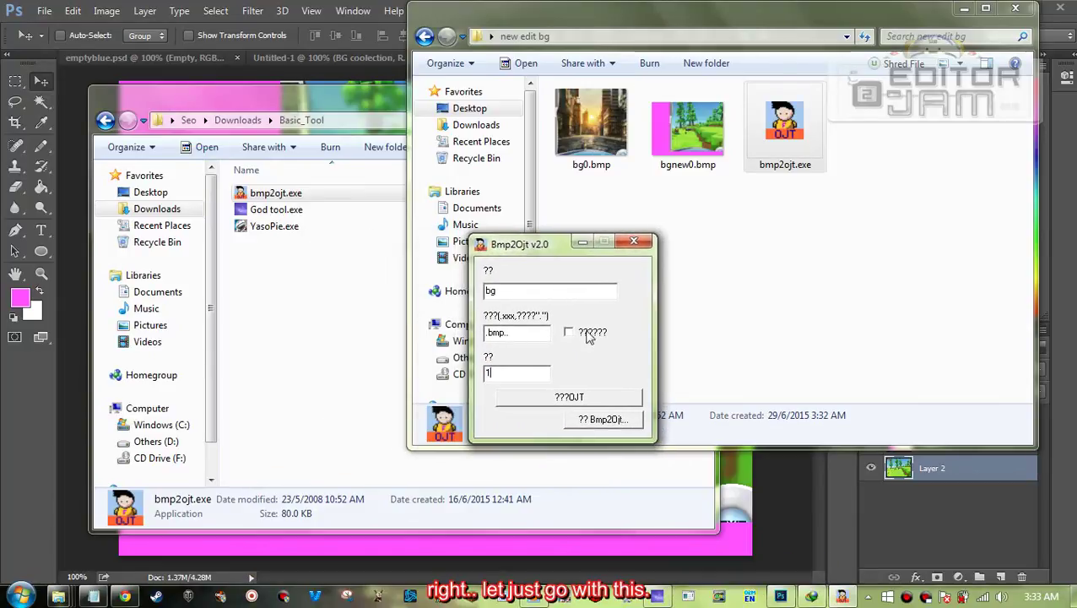
click(554, 398)
click(554, 346)
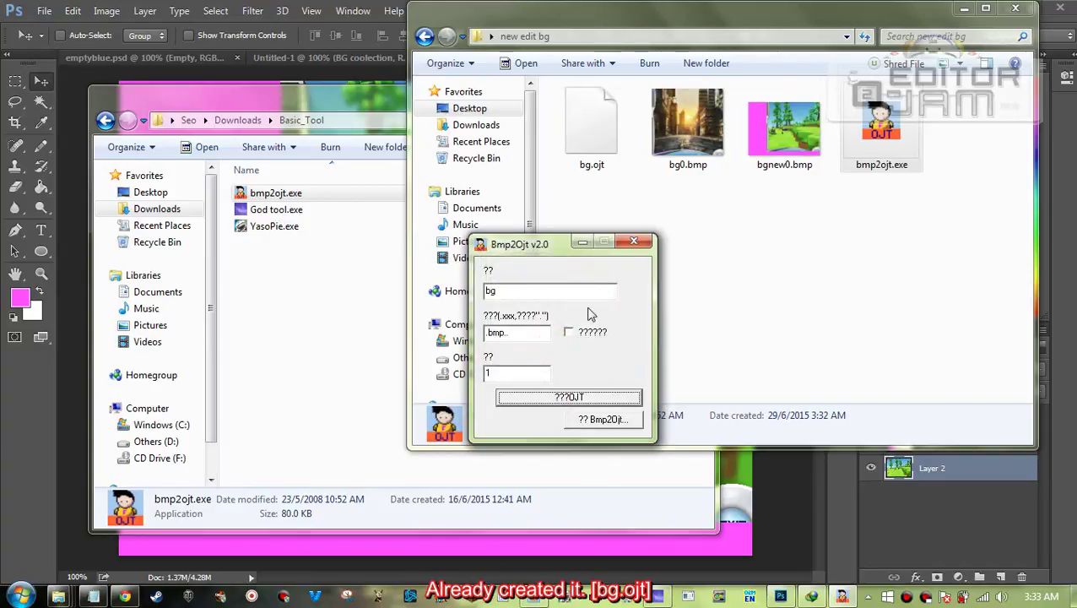
- Change the name to bgnew, convert it into bgnew.ojt, and close the converter
drag(554, 257, 658, 256)
click(630, 289)
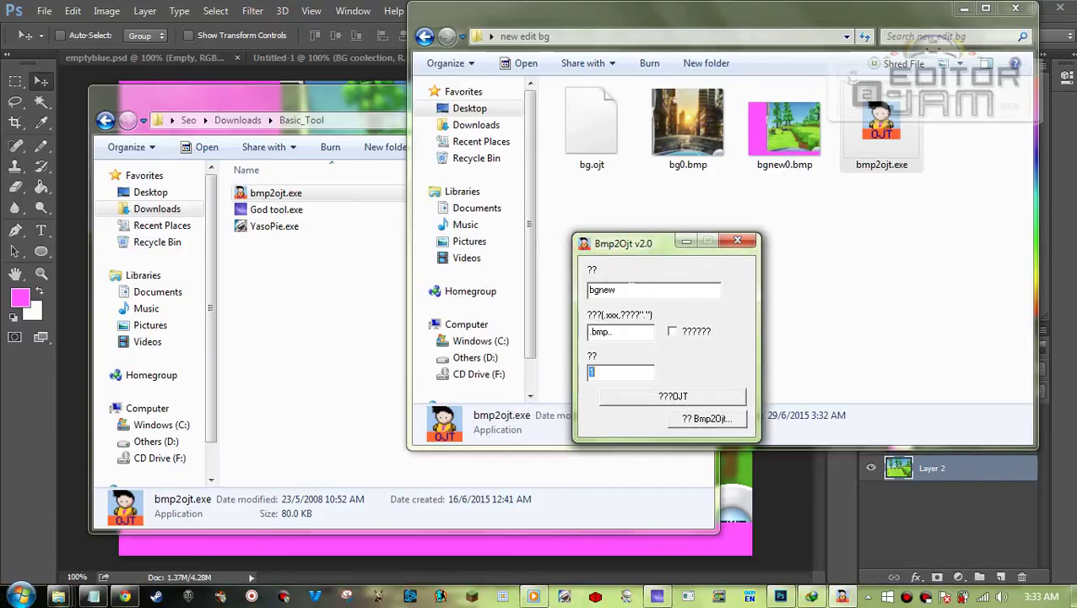
click(652, 398)
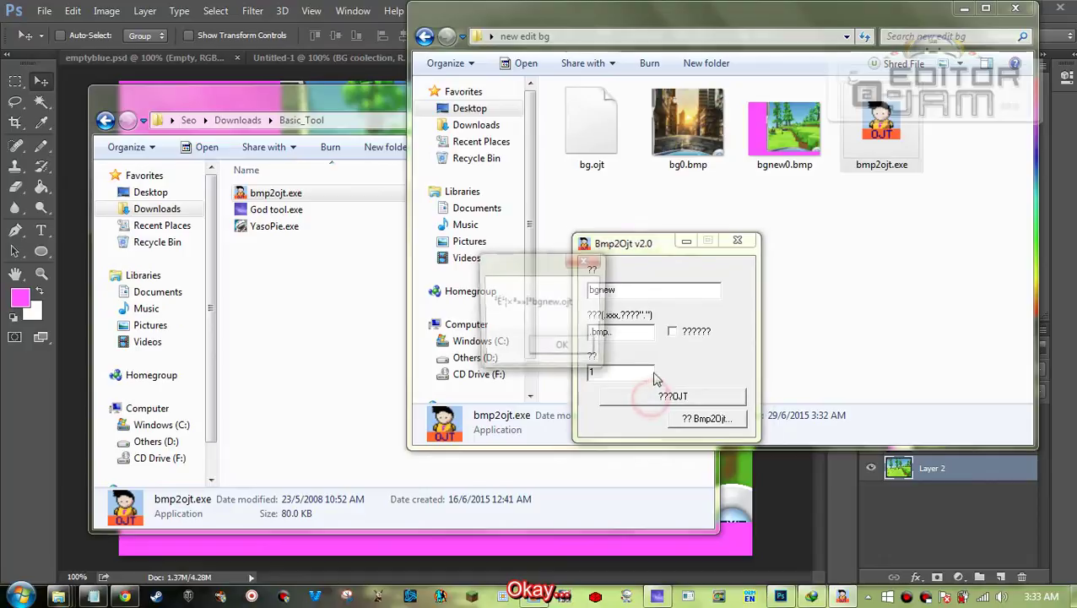
click(570, 350)
click(737, 242)
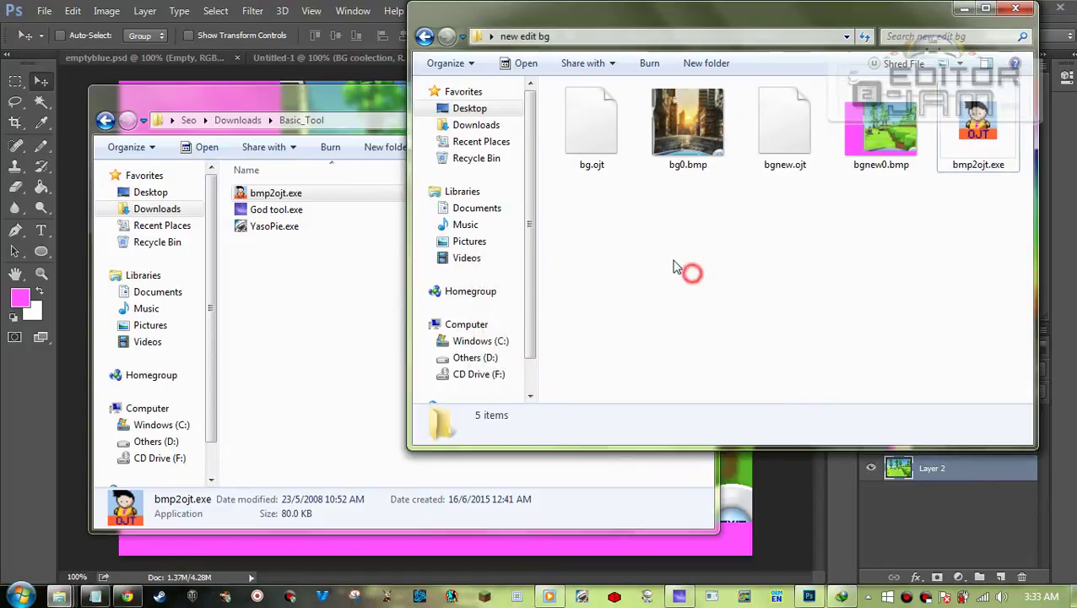
click(579, 143)
- Rename bg.ojt to Playing_BG1.ojs
right_click(581, 162)
click(676, 518)
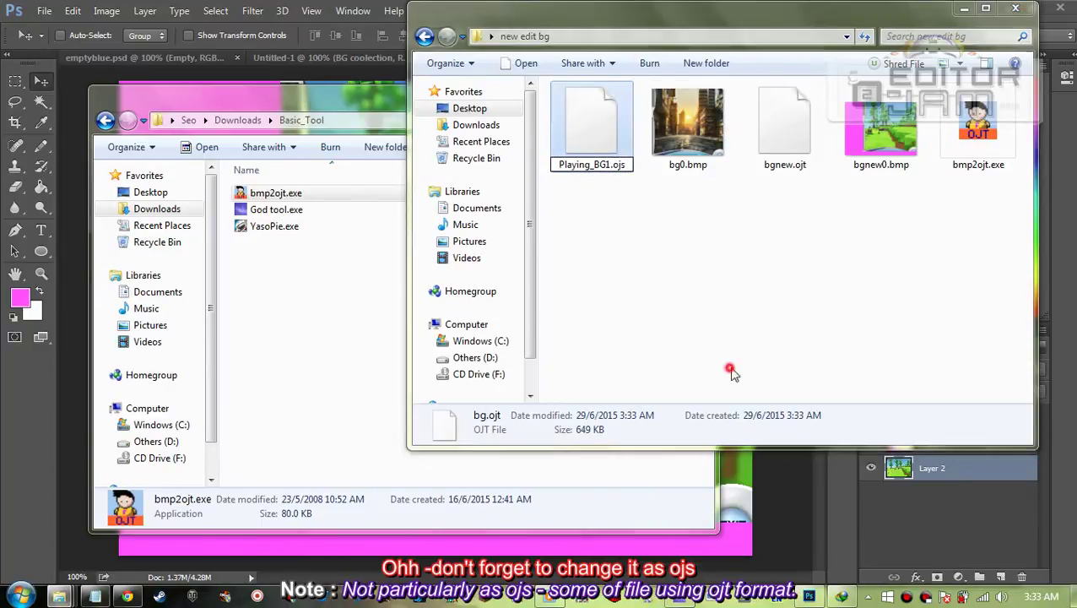
key(Return)
key(Return)
- Rename bgnew.ojt to Playing_BG10.ojt
click(688, 135)
right_click(685, 165)
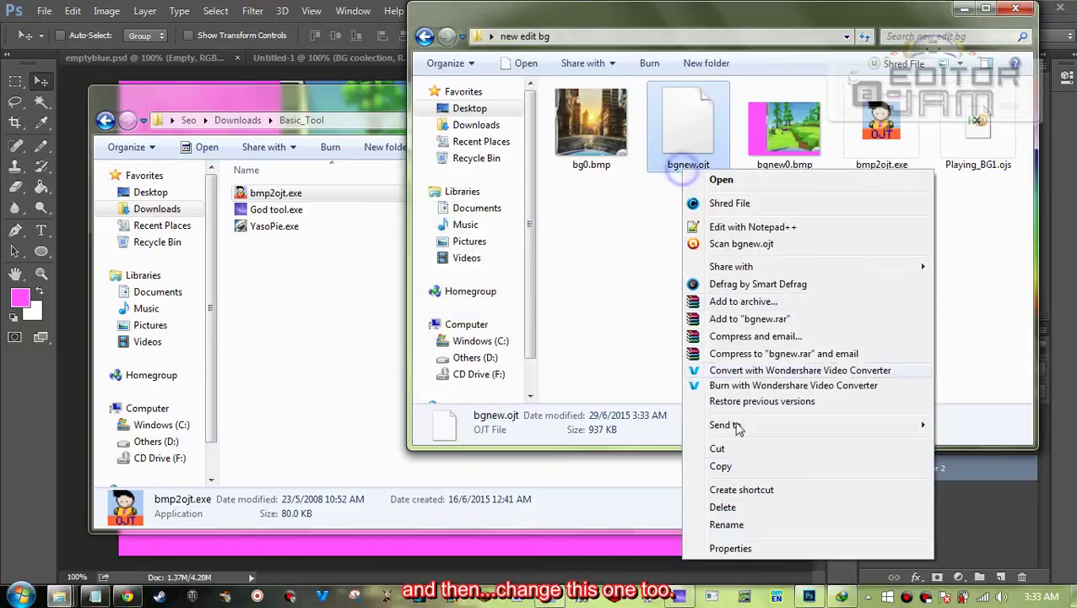
click(724, 524)
text(Pl)
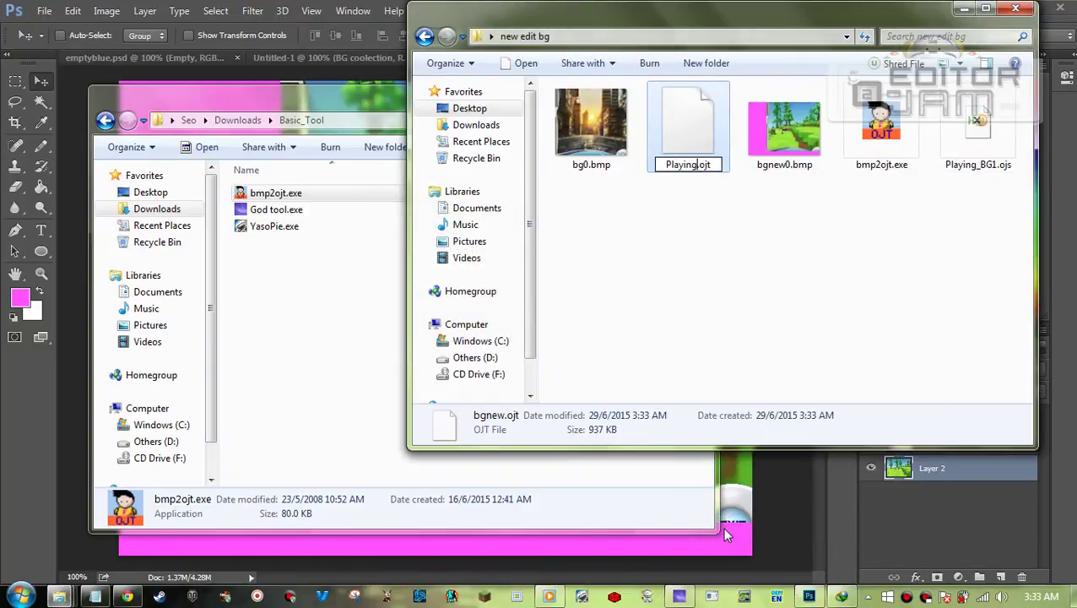
text(aying_BG10)
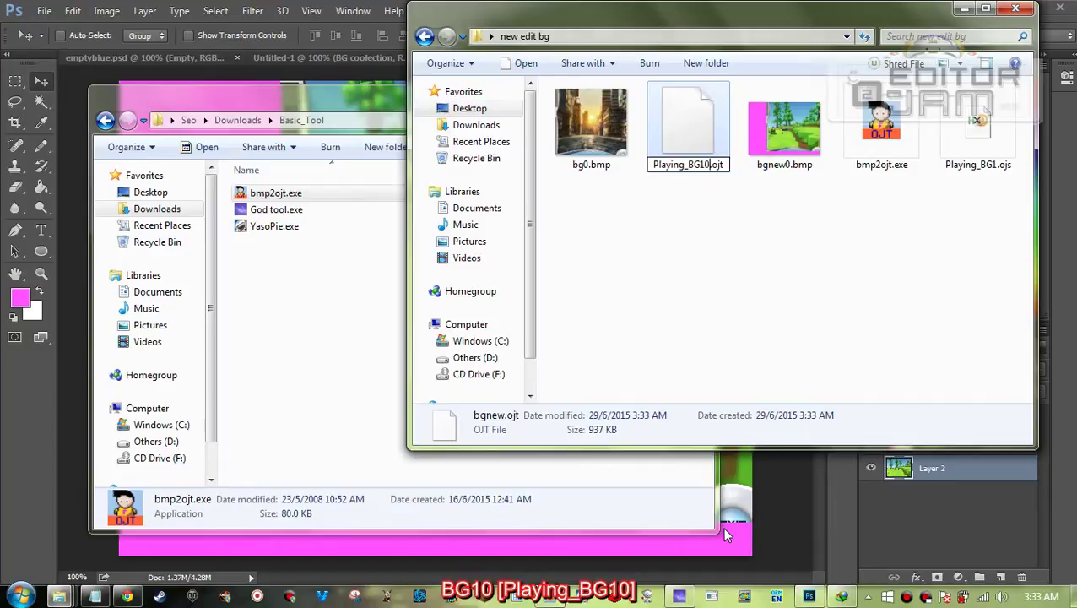
key(Return)
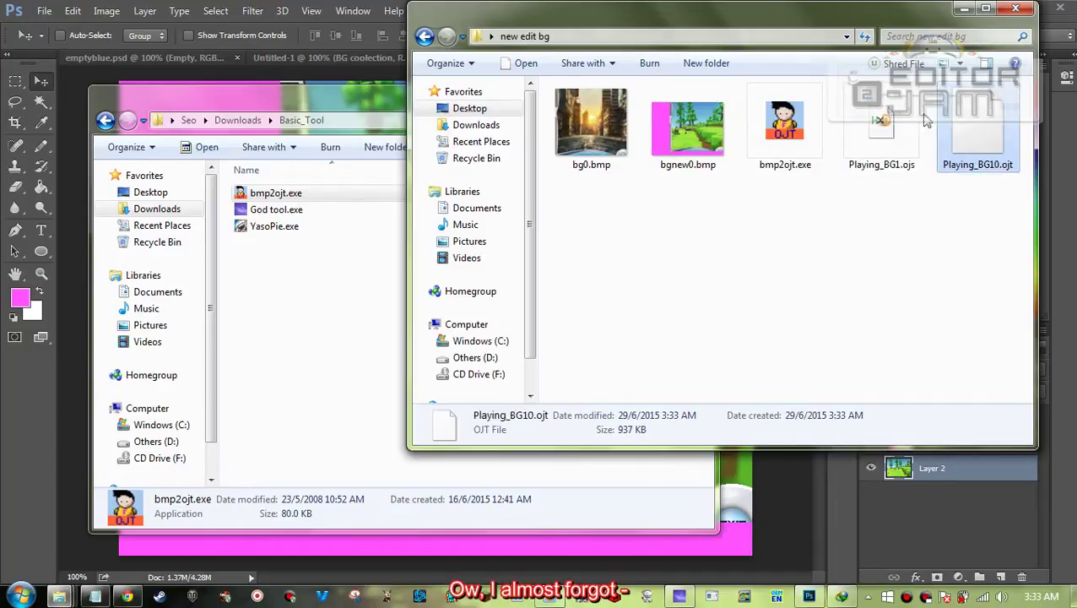
- Change Playing_BG10's extension from .ojt to .ojs, accepting the warning, and check both files' details
right_click(973, 133)
click(950, 487)
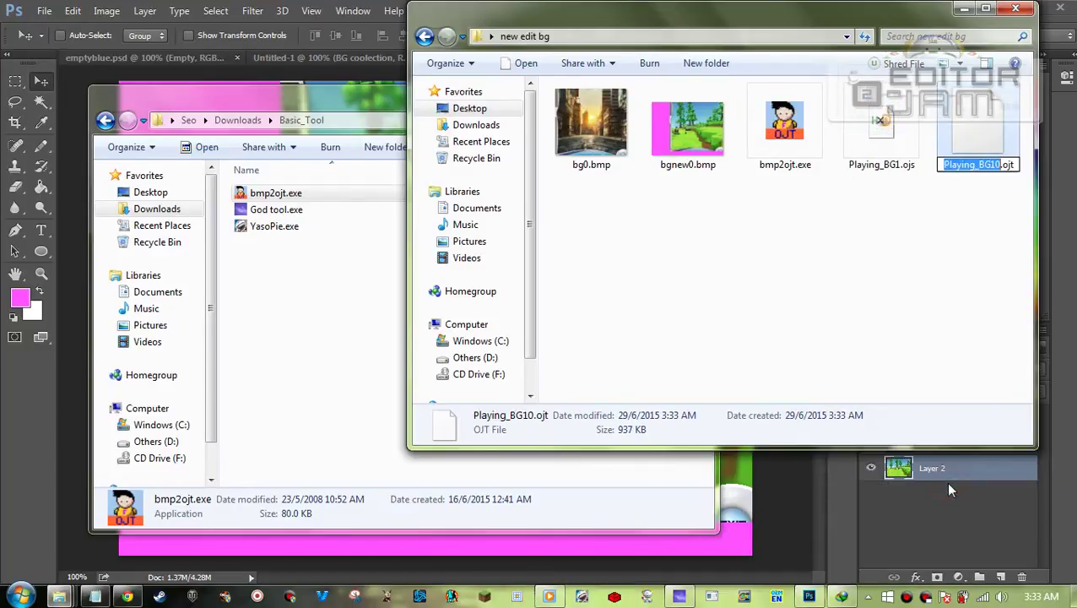
key(BackSpace)
text(s)
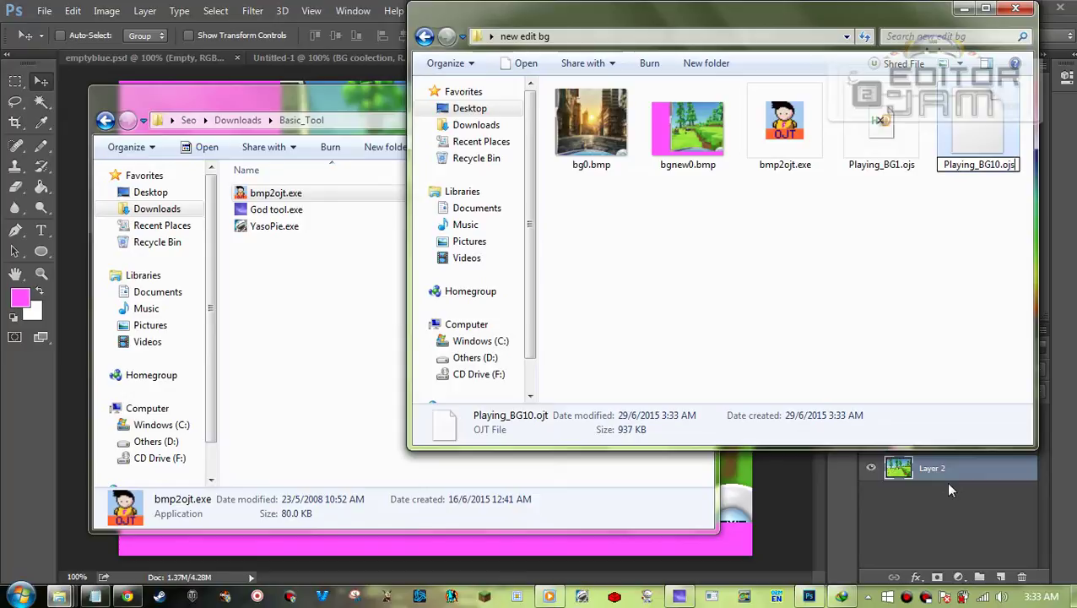
click(925, 289)
click(601, 310)
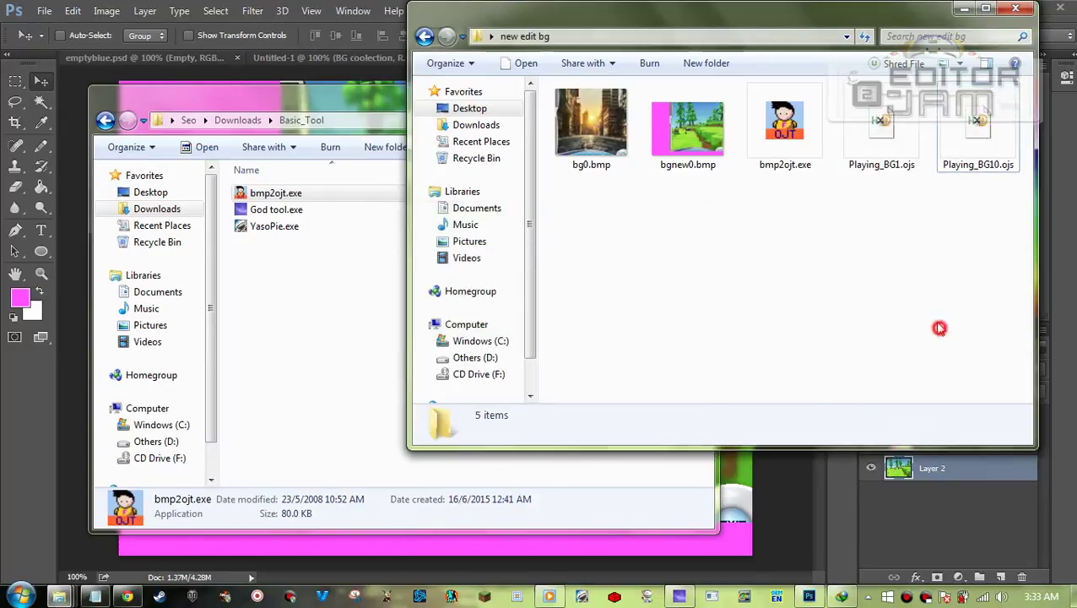
click(971, 141)
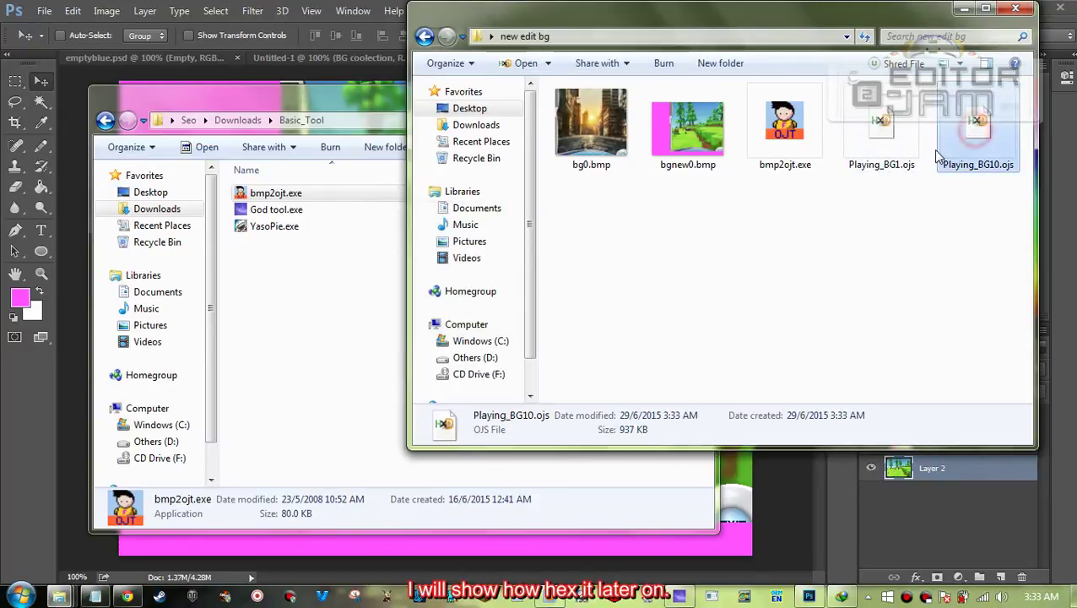
click(851, 178)
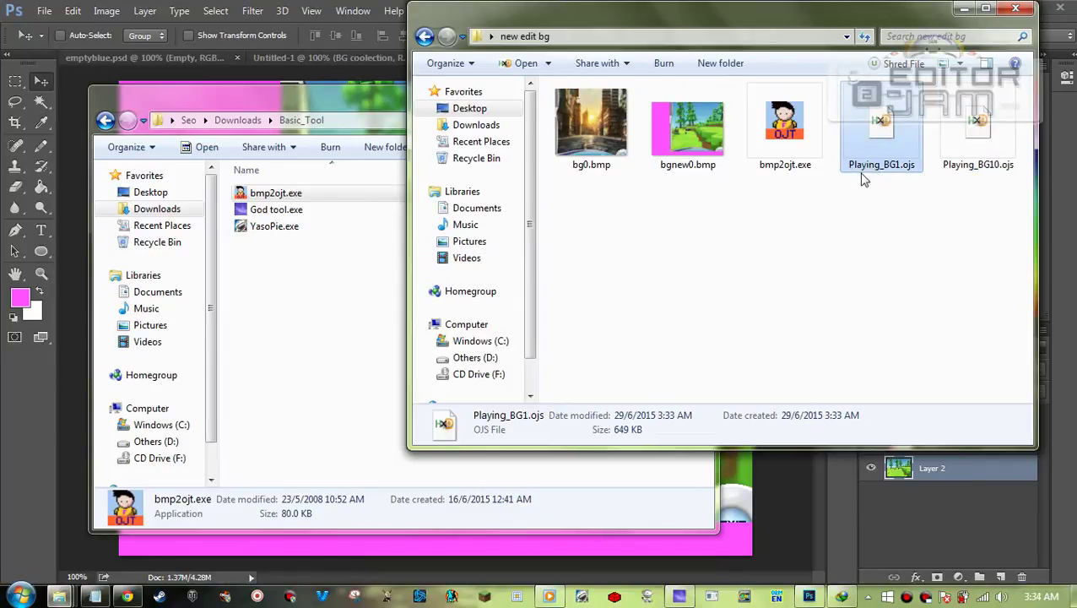
- Close God tool, run YasoPie.exe from Basic_Tool past the security warning, and choose Load
click(679, 596)
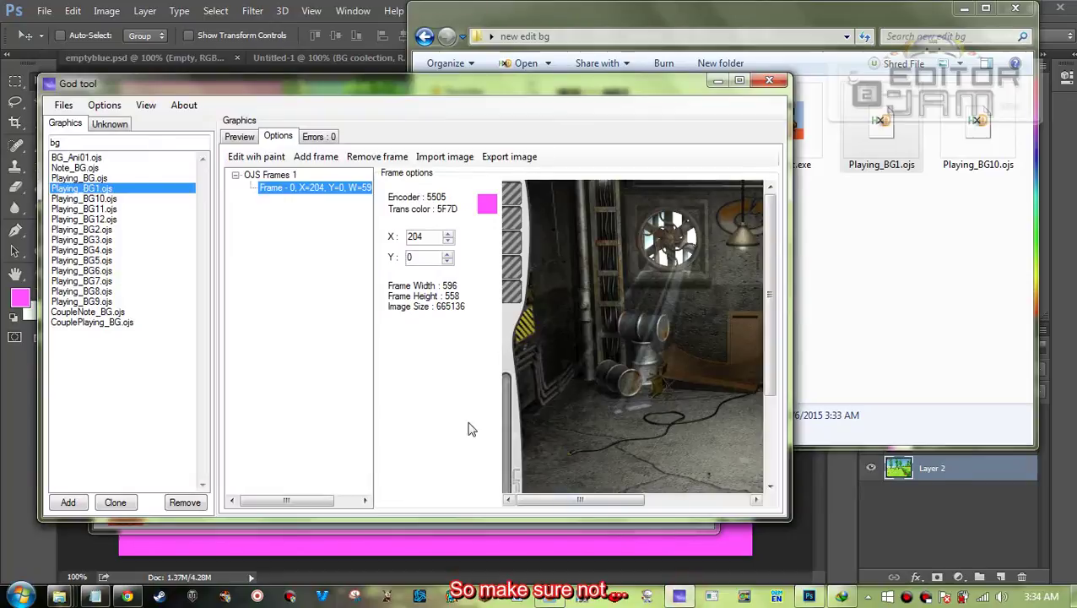
click(769, 82)
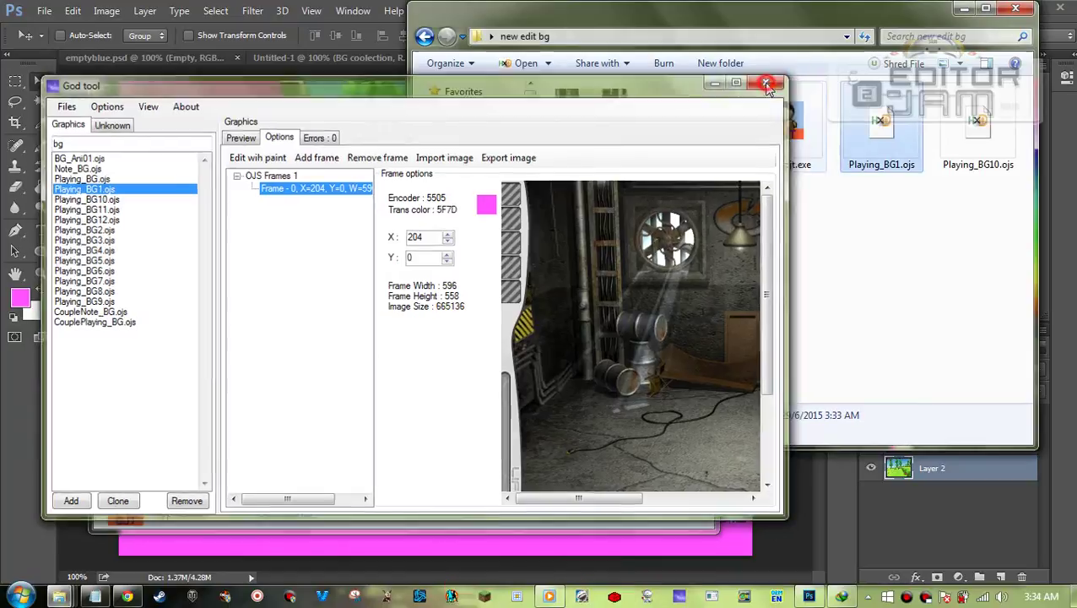
click(300, 285)
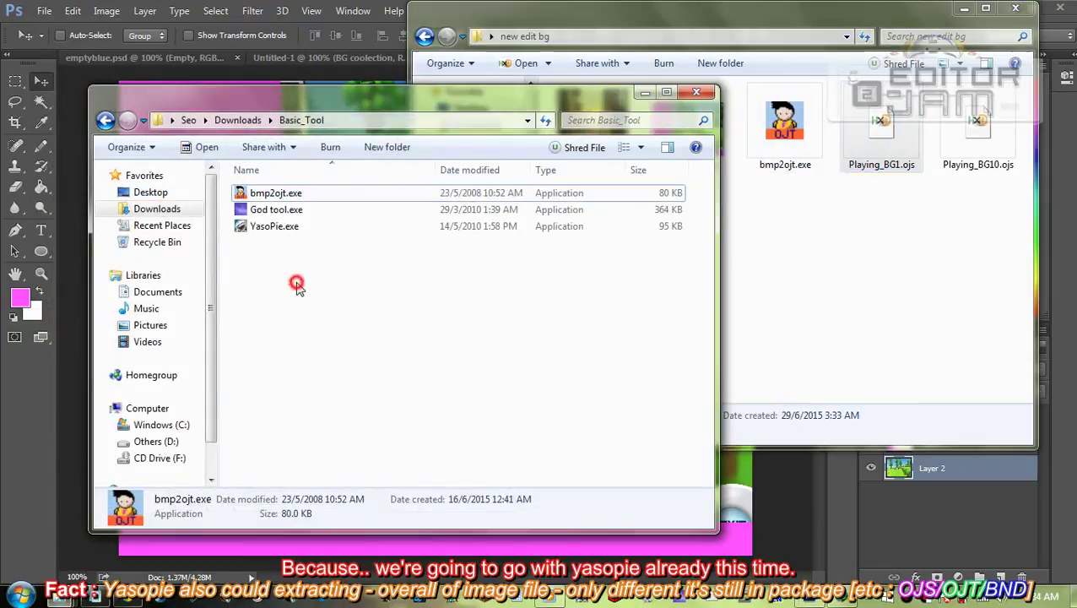
double_click(326, 228)
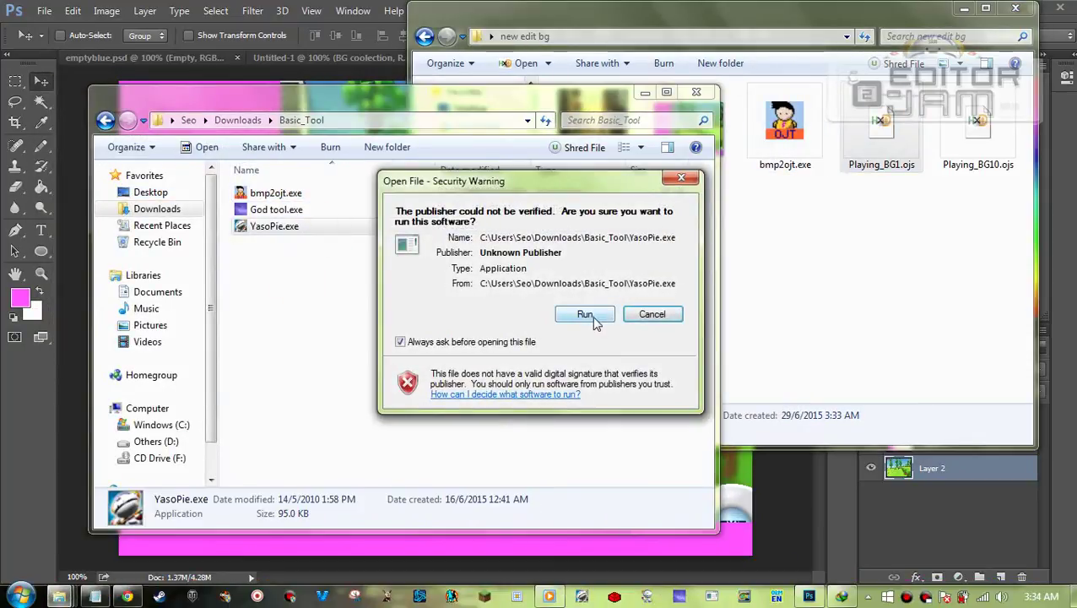
click(593, 319)
drag(512, 114, 413, 146)
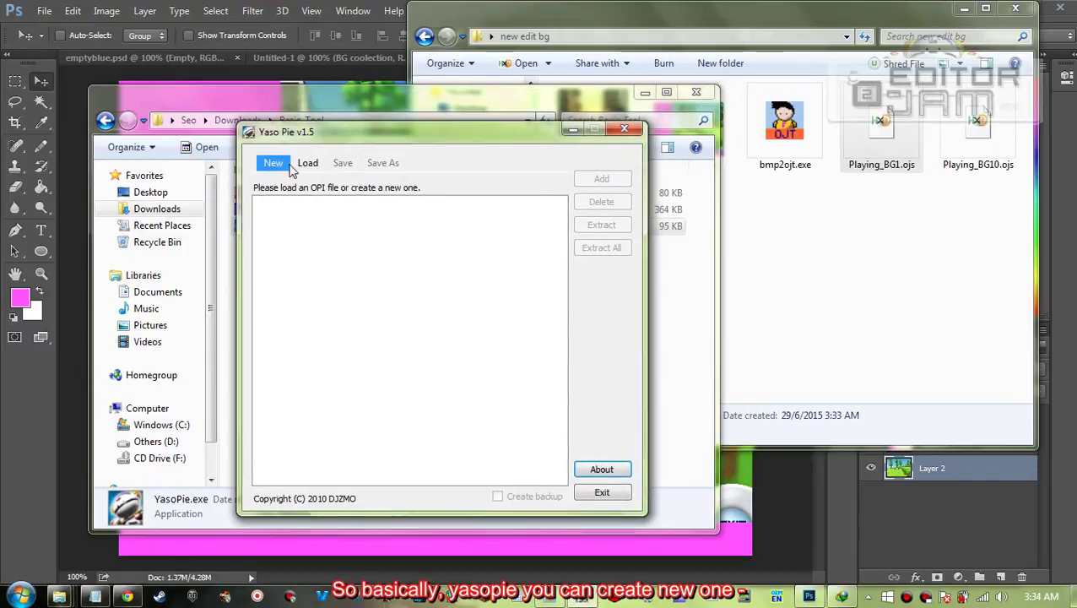
click(308, 164)
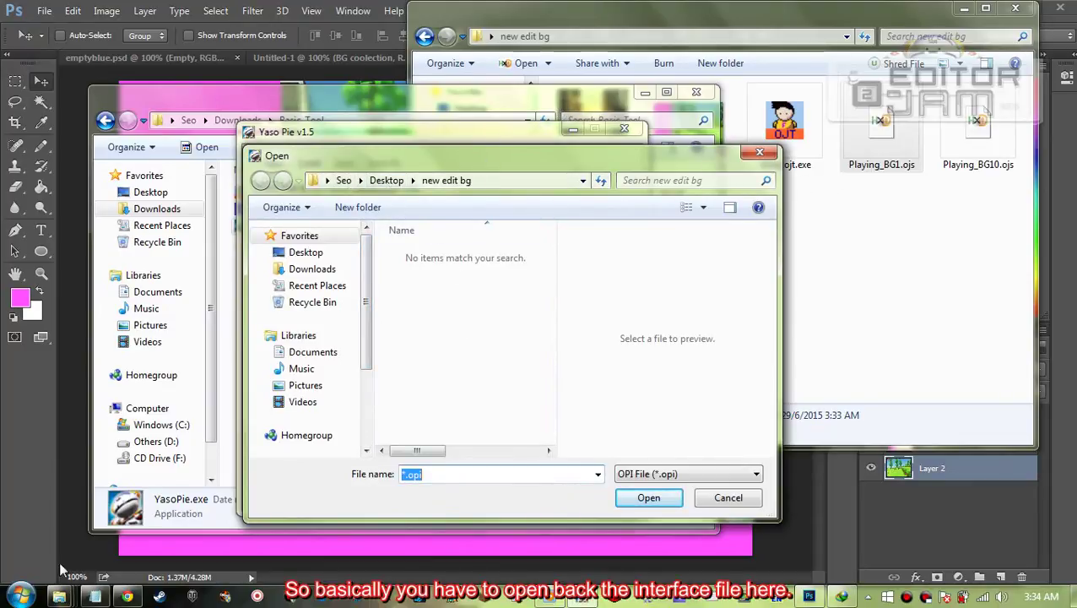
- Open Playing1.opi from the game's Image folder using its copied path
mouse_move(59, 596)
click(270, 533)
click(781, 172)
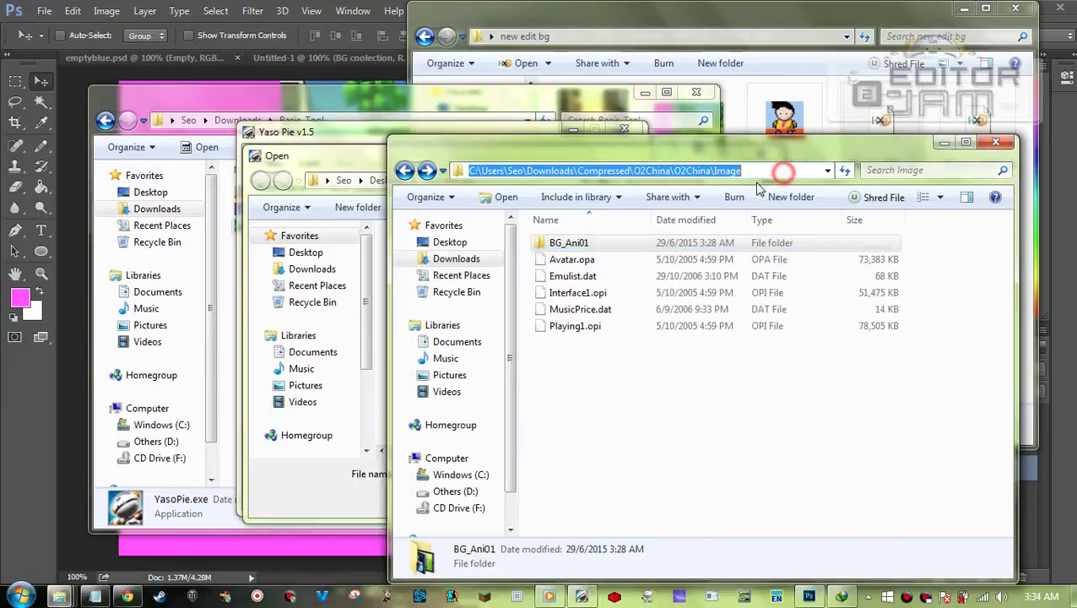
key(ctrl+c)
click(337, 162)
click(504, 180)
key(ctrl+v)
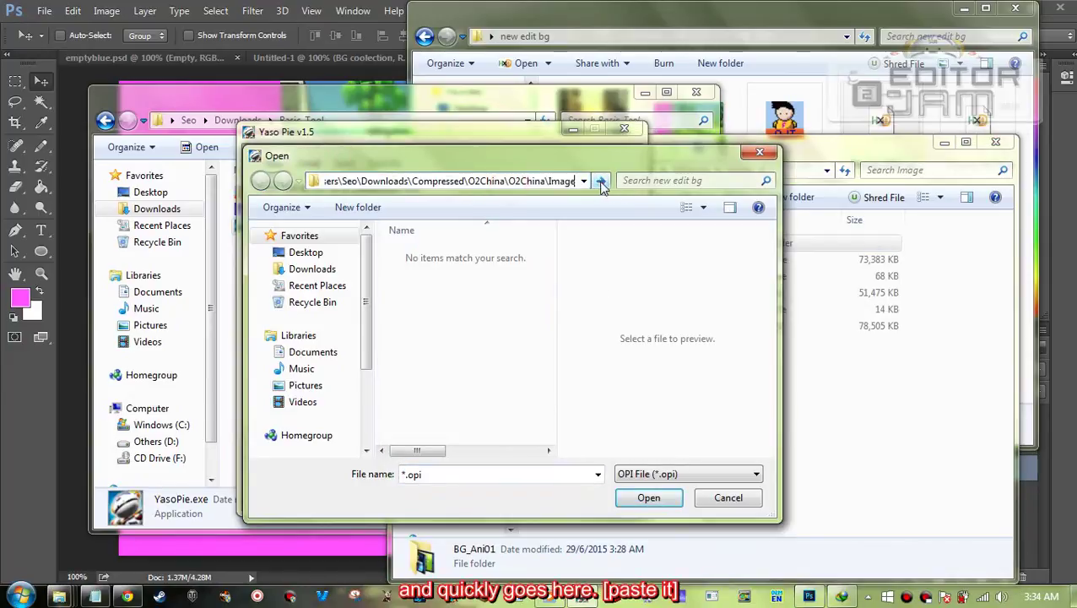
click(601, 182)
click(452, 287)
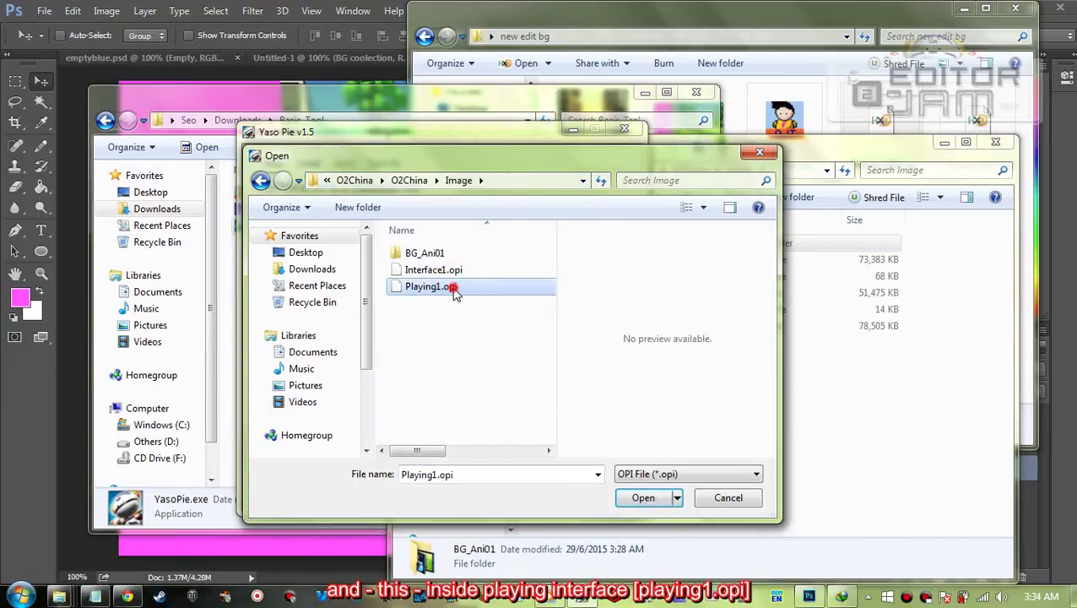
double_click(454, 288)
- Delete the Playing_BG1.ojs entry from the package
drag(557, 226, 552, 275)
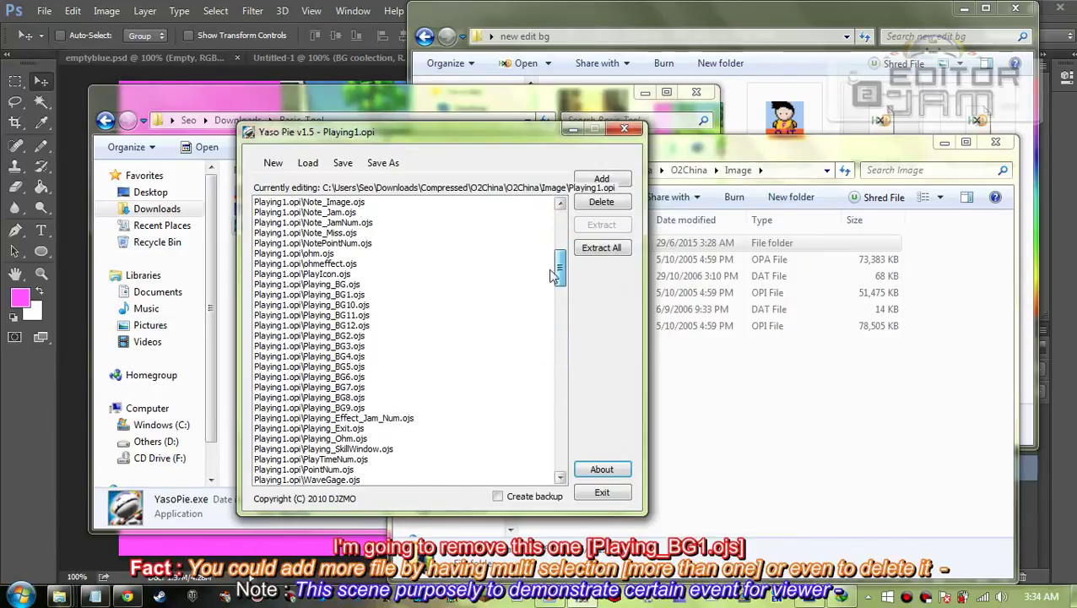
click(384, 296)
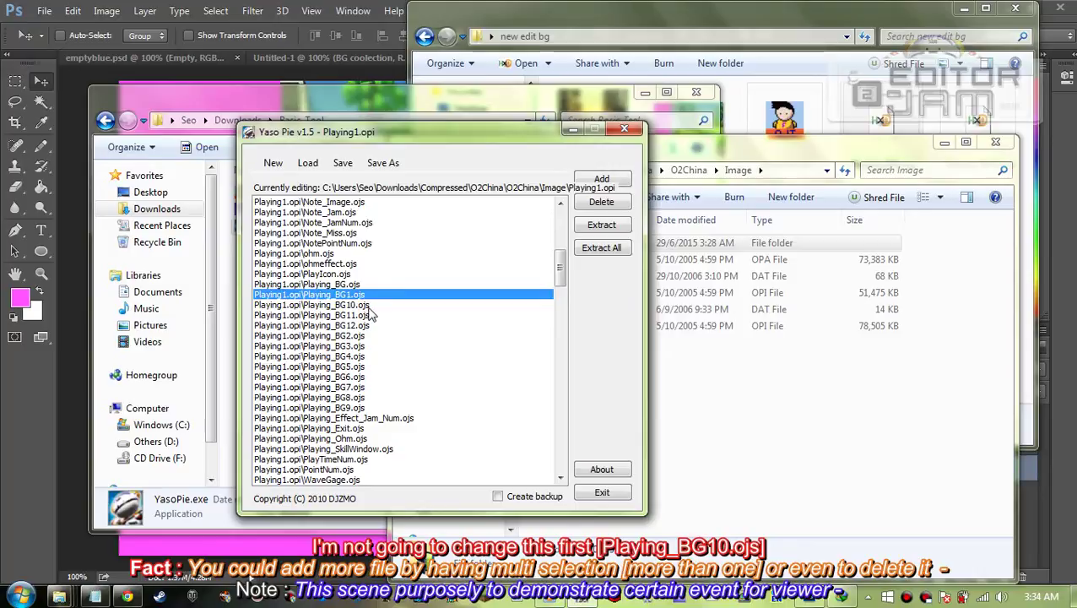
click(603, 205)
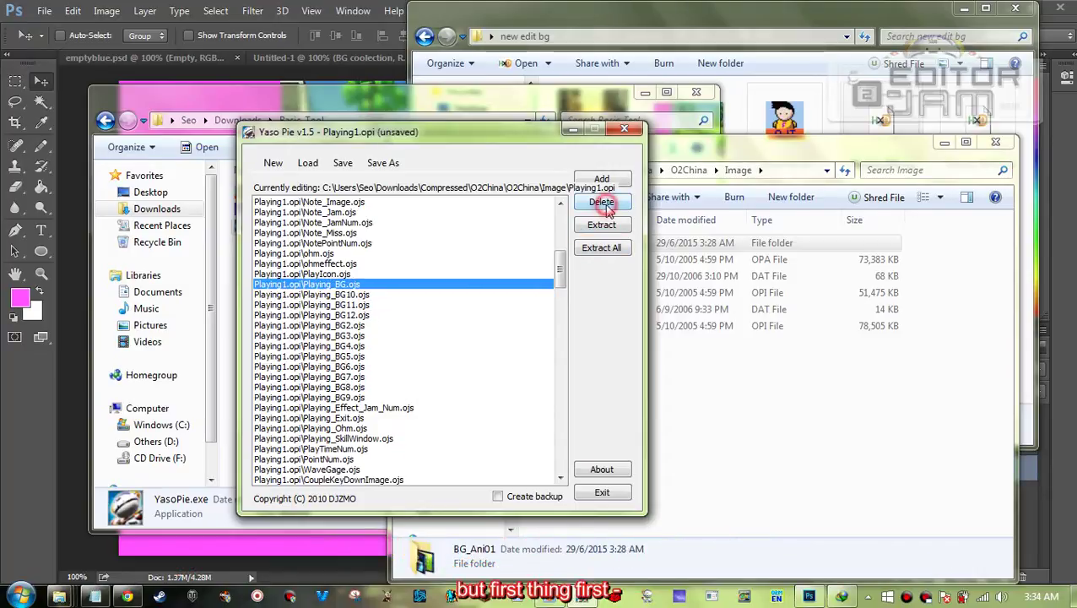
- Add Playing_BG1.ojs from new edit bg, save Playing1.opi, and close Yaso Pie
drag(558, 275, 562, 460)
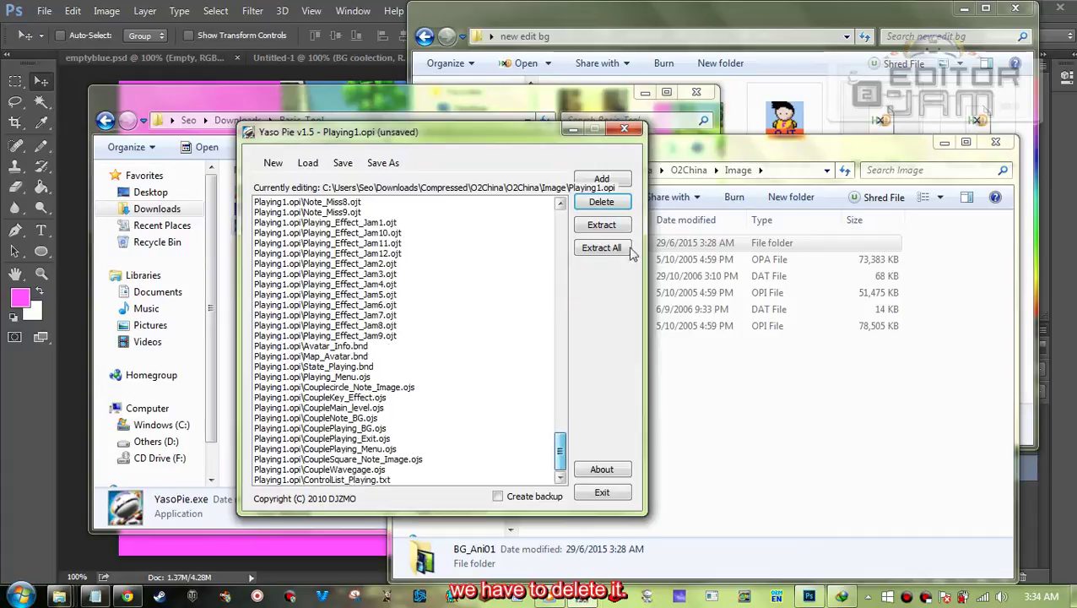
click(601, 179)
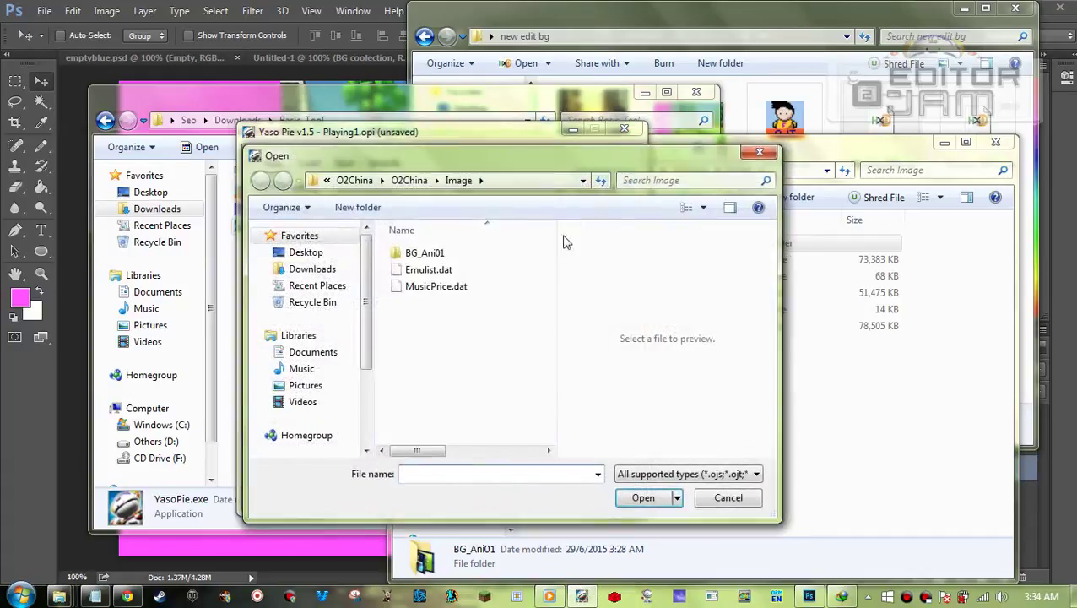
click(752, 36)
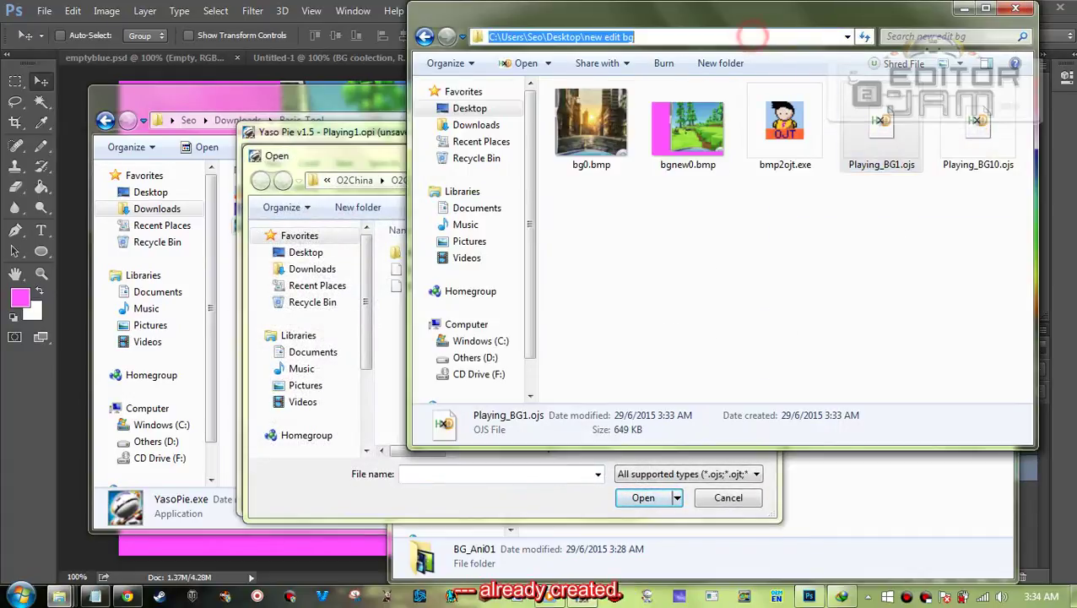
click(496, 207)
click(389, 180)
key(ctrl+v)
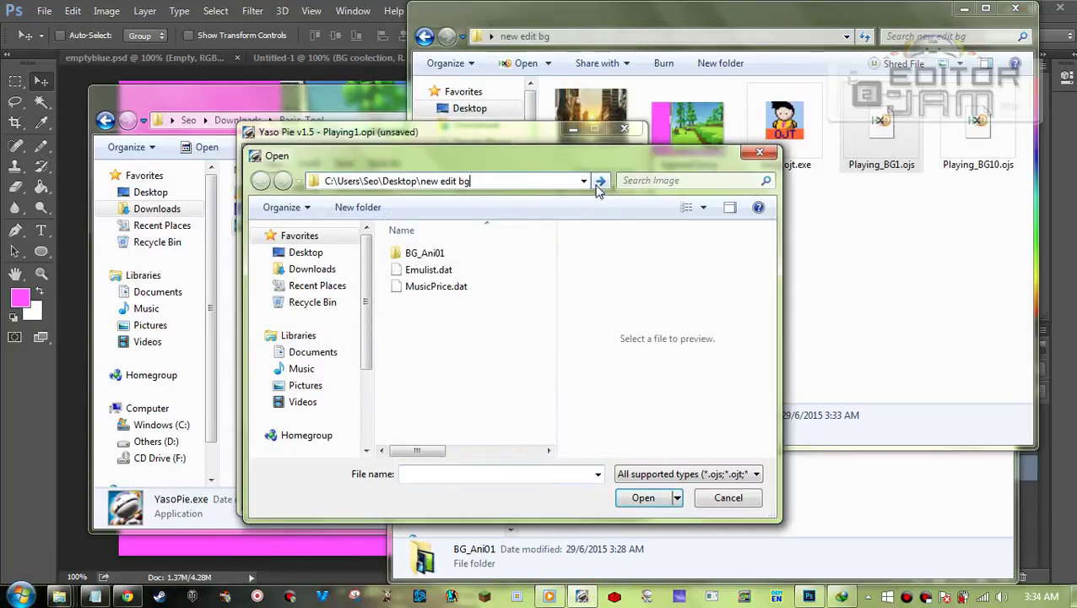
click(603, 182)
click(486, 255)
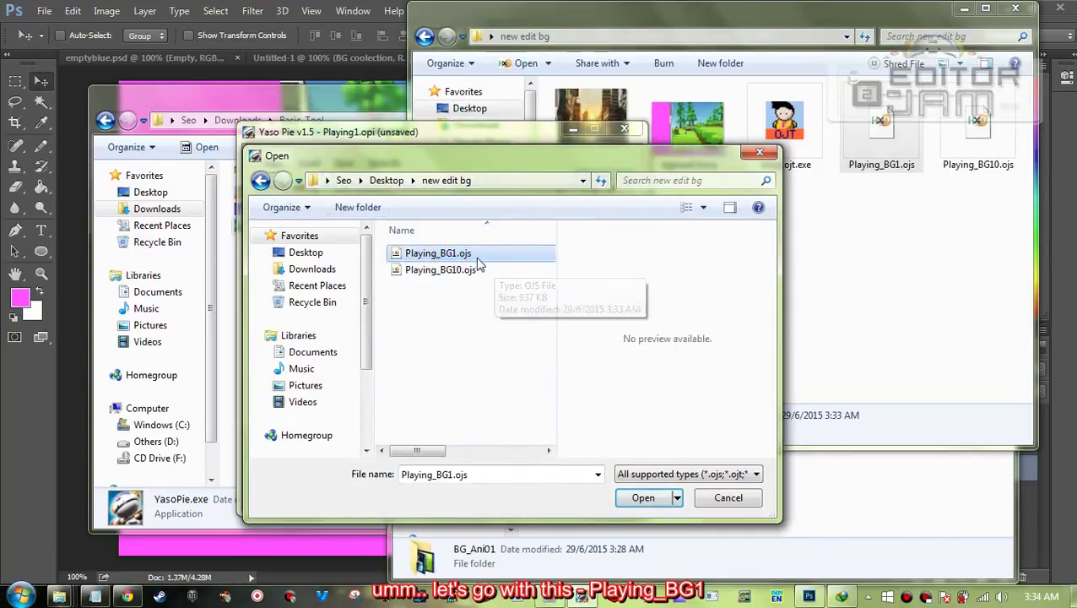
click(643, 497)
click(342, 164)
click(624, 128)
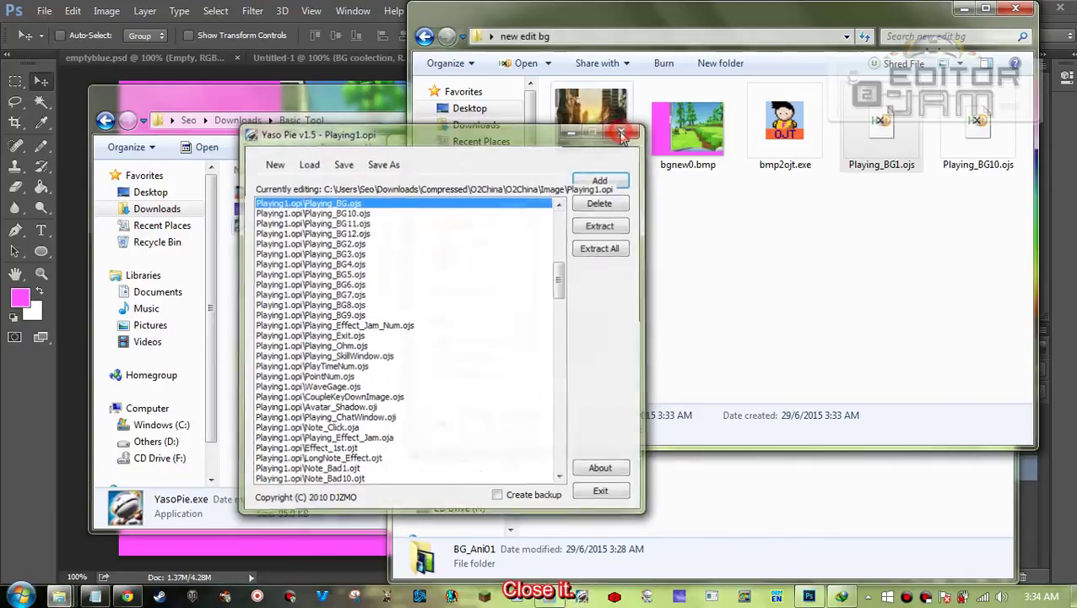
- Launch God tool, open Playing1.opi, and preview the Playing_BG1.ojs background
click(325, 326)
double_click(315, 211)
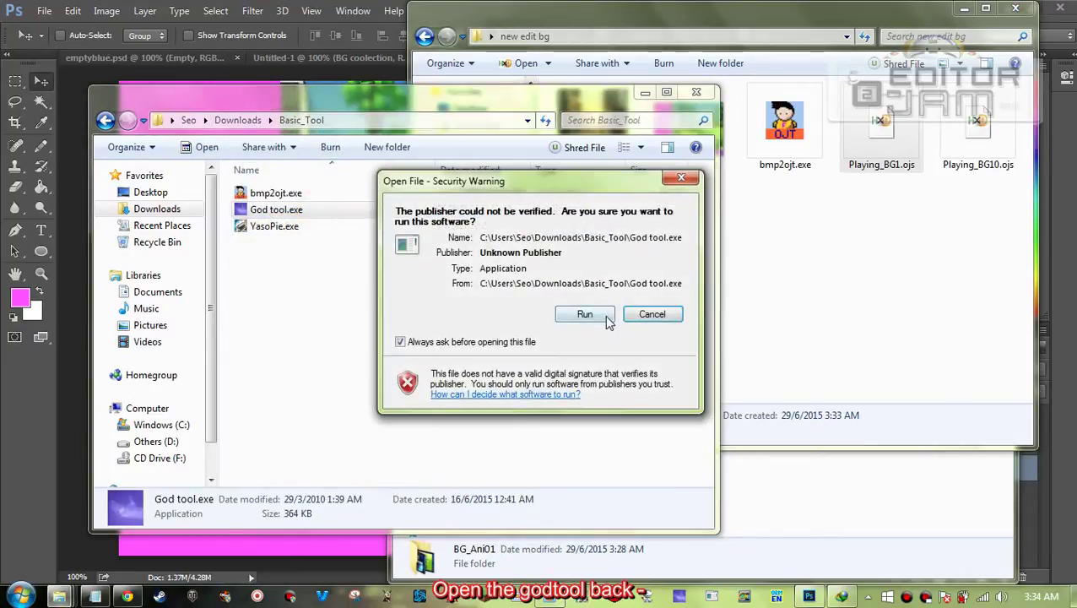
click(595, 313)
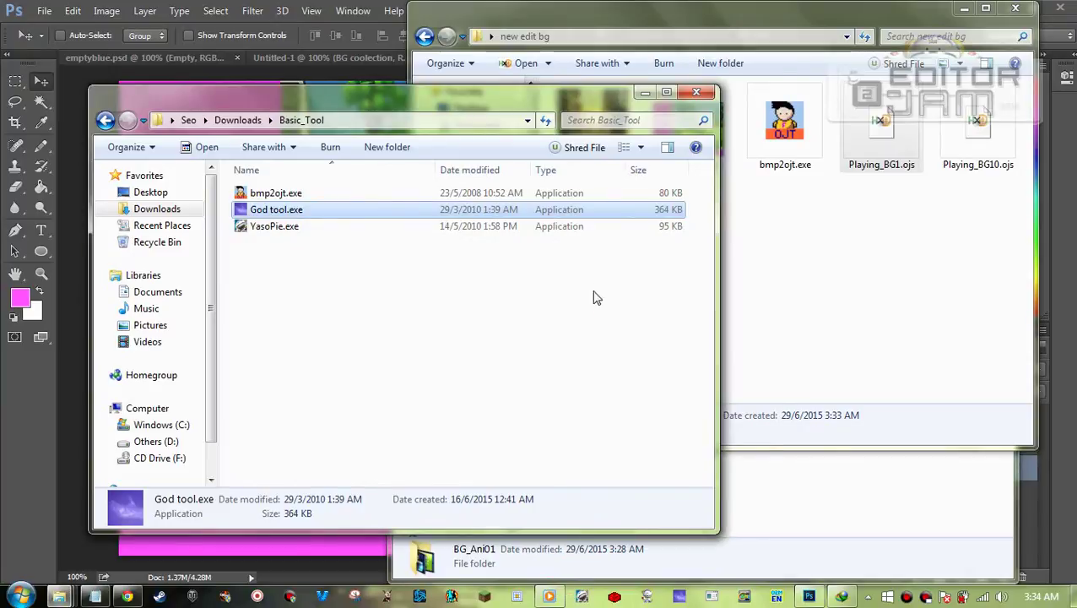
click(63, 72)
click(86, 88)
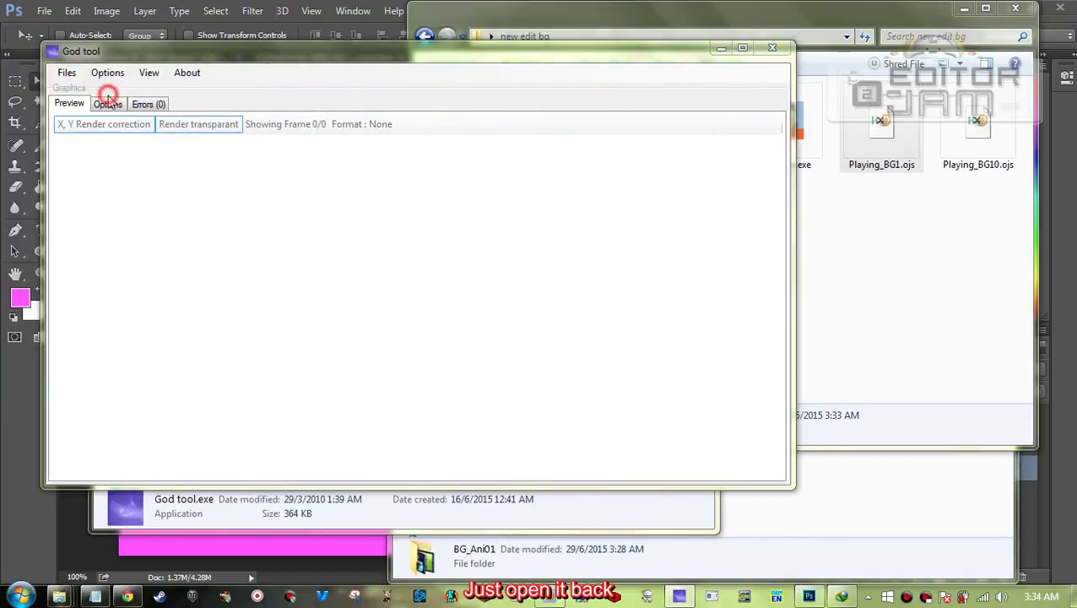
double_click(236, 222)
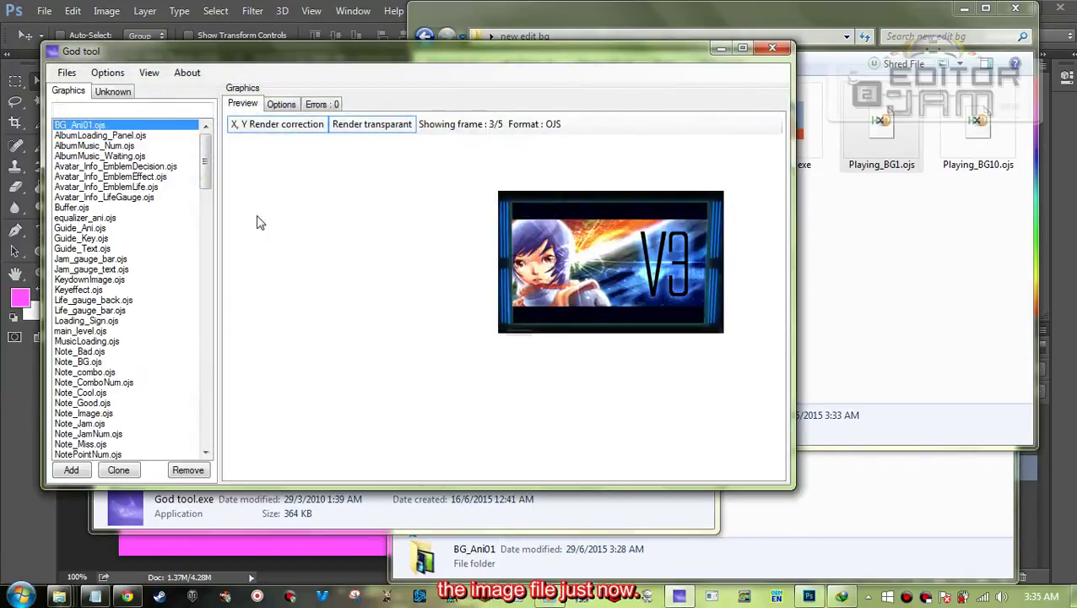
drag(205, 150, 207, 419)
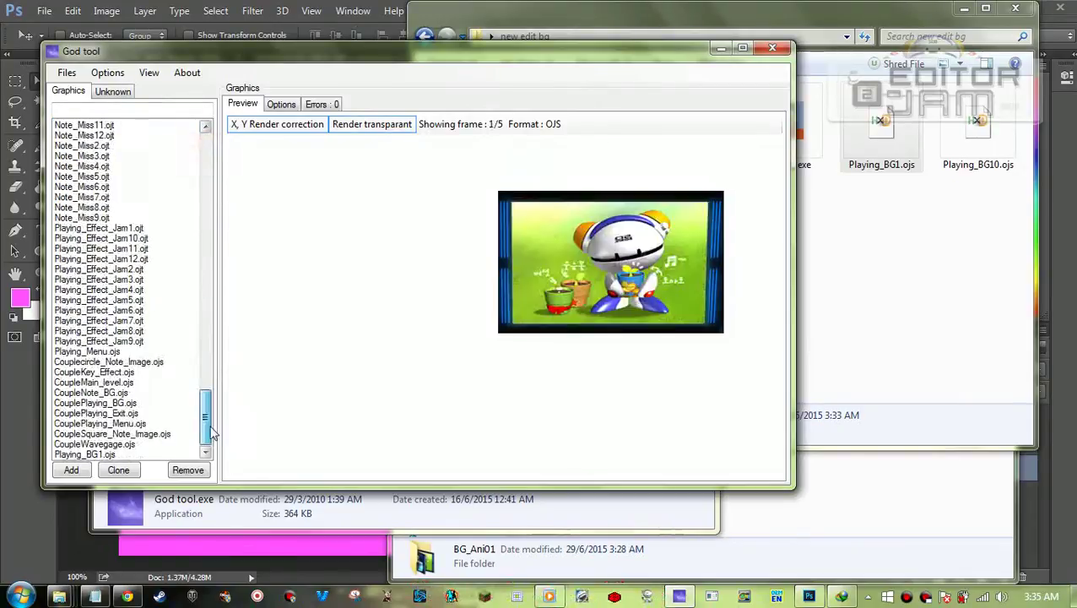
click(168, 454)
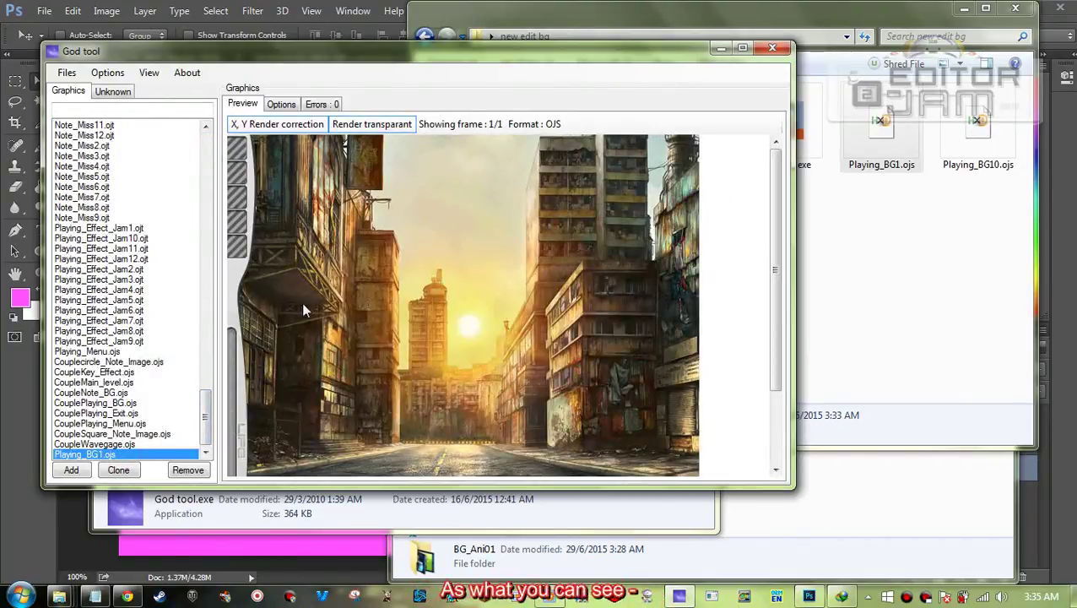
- Filter the list by 'bg', compare Playing_BG1 with Playing_BG6, and copy BG6's frame X offset 204
click(143, 110)
text(bg)
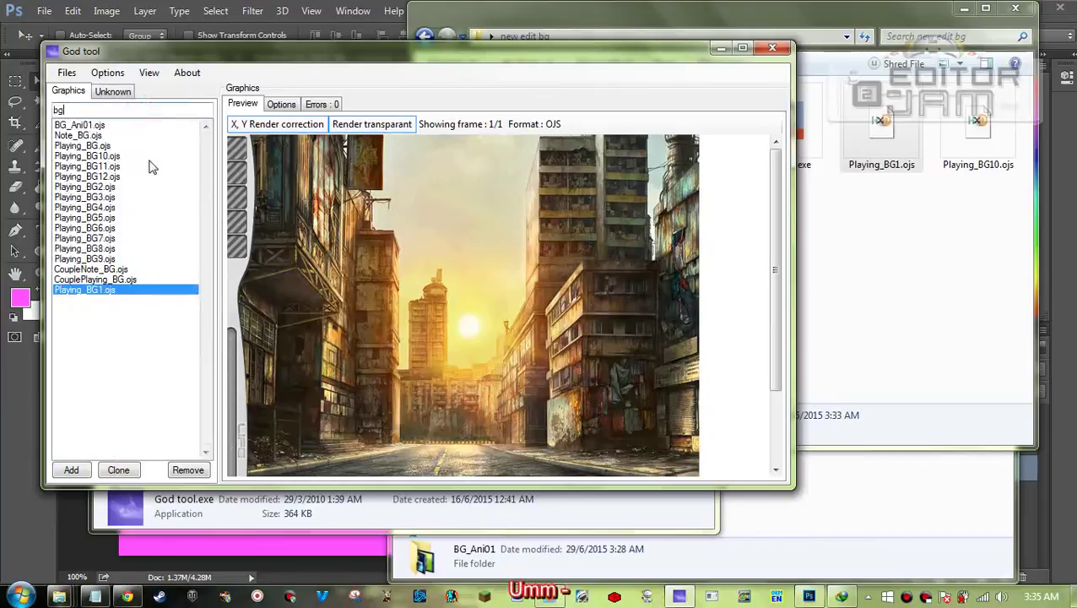
click(279, 104)
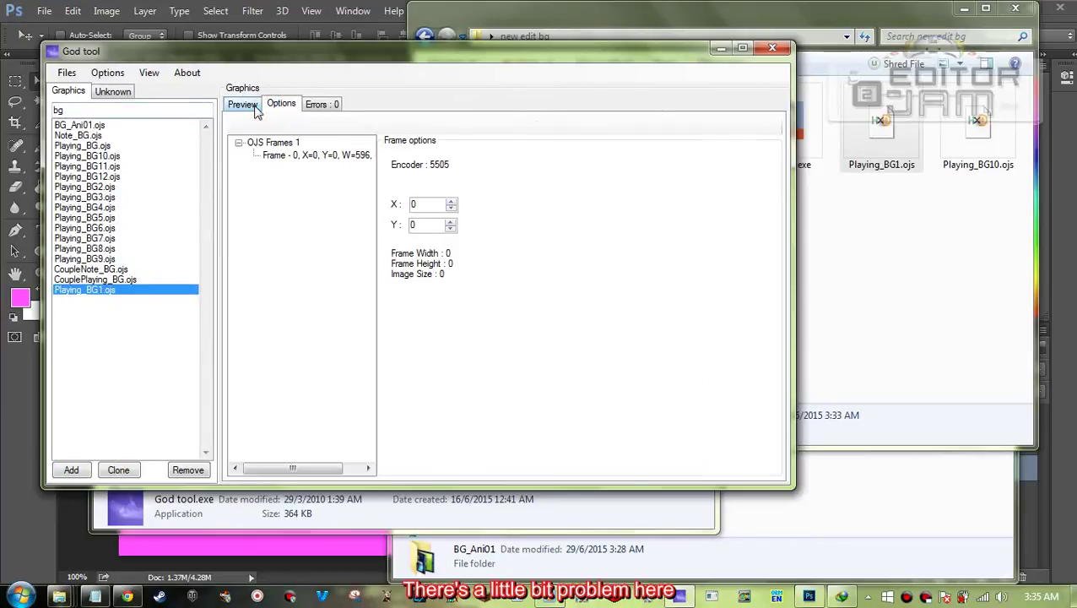
click(253, 107)
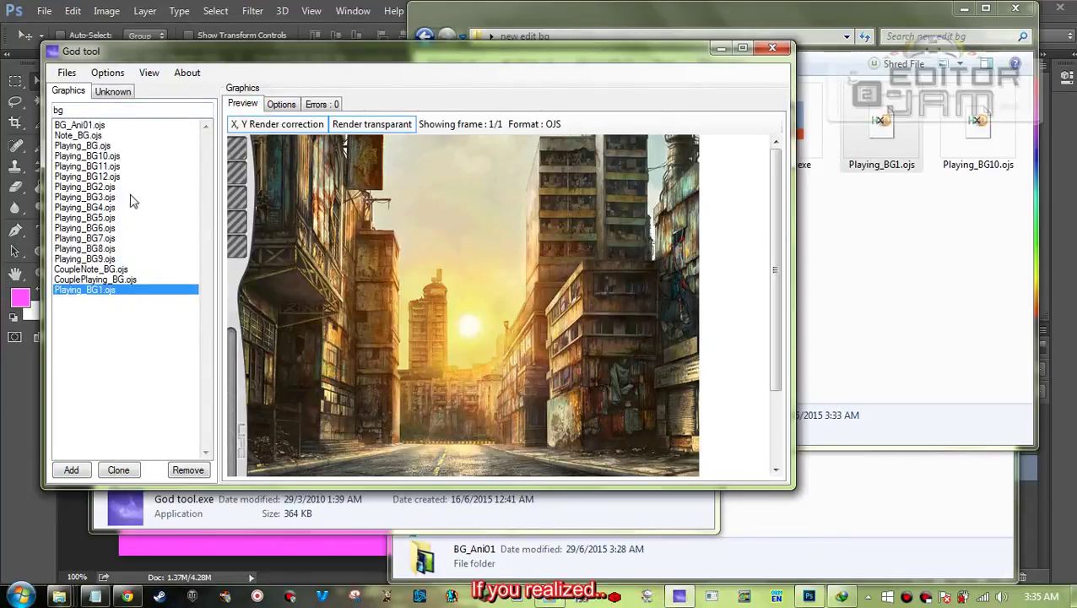
click(93, 228)
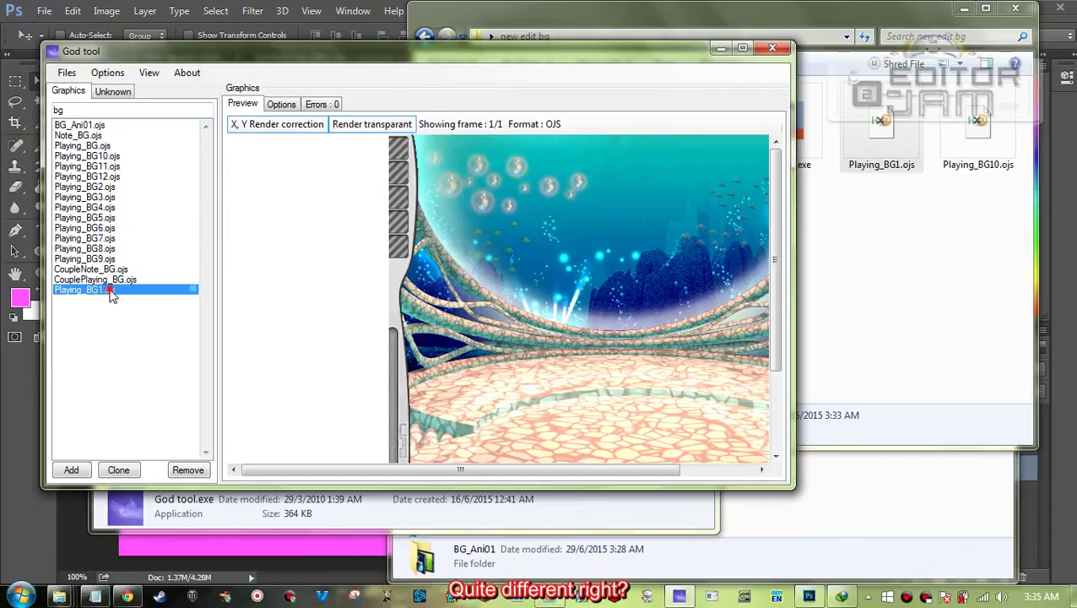
click(118, 289)
click(108, 229)
click(282, 104)
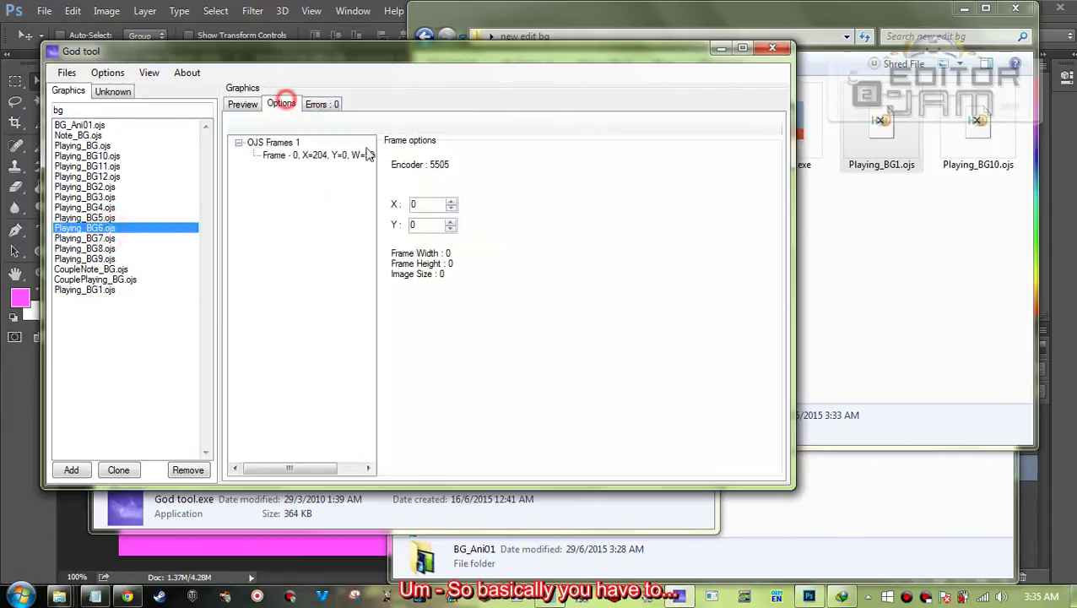
click(318, 155)
double_click(419, 203)
key(ctrl+c)
- Paste 204 as Playing_BG1.ojs frame X offset, replacing 0, and check the shifted preview
click(118, 290)
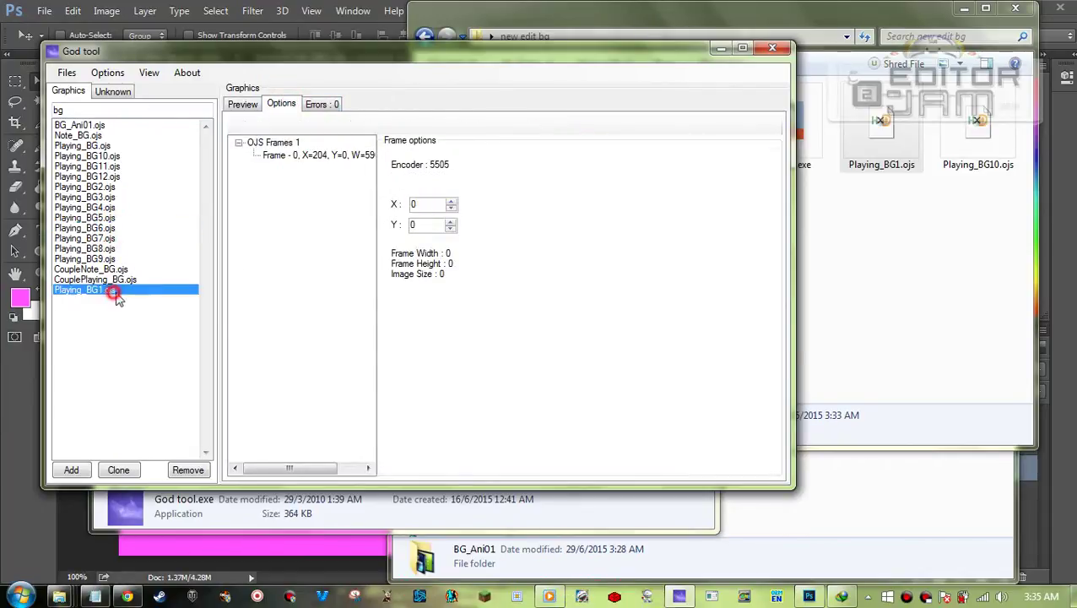
click(313, 155)
double_click(422, 205)
key(ctrl+v)
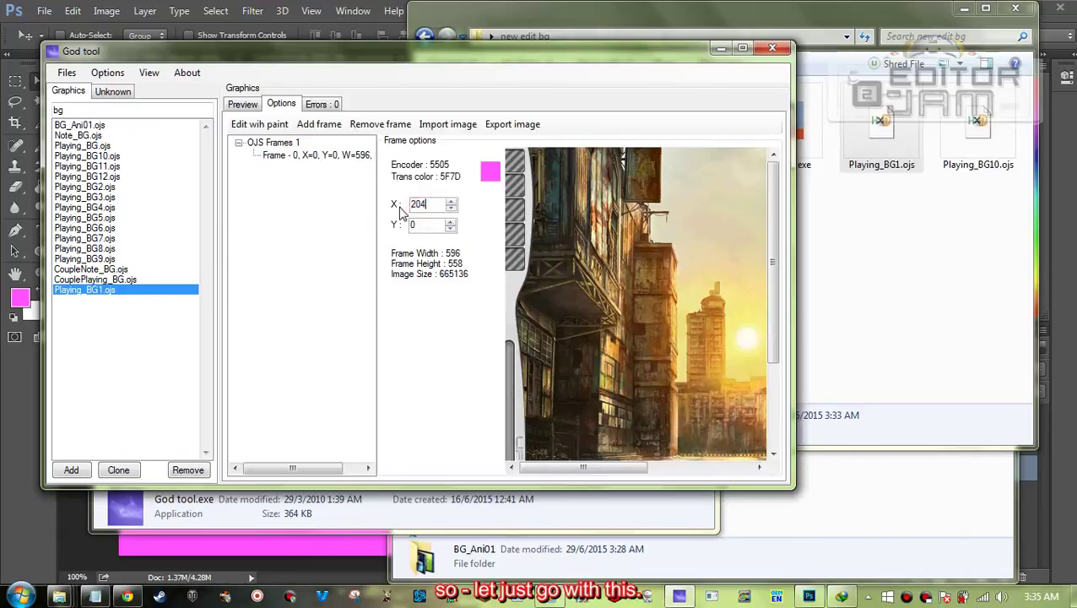
click(243, 105)
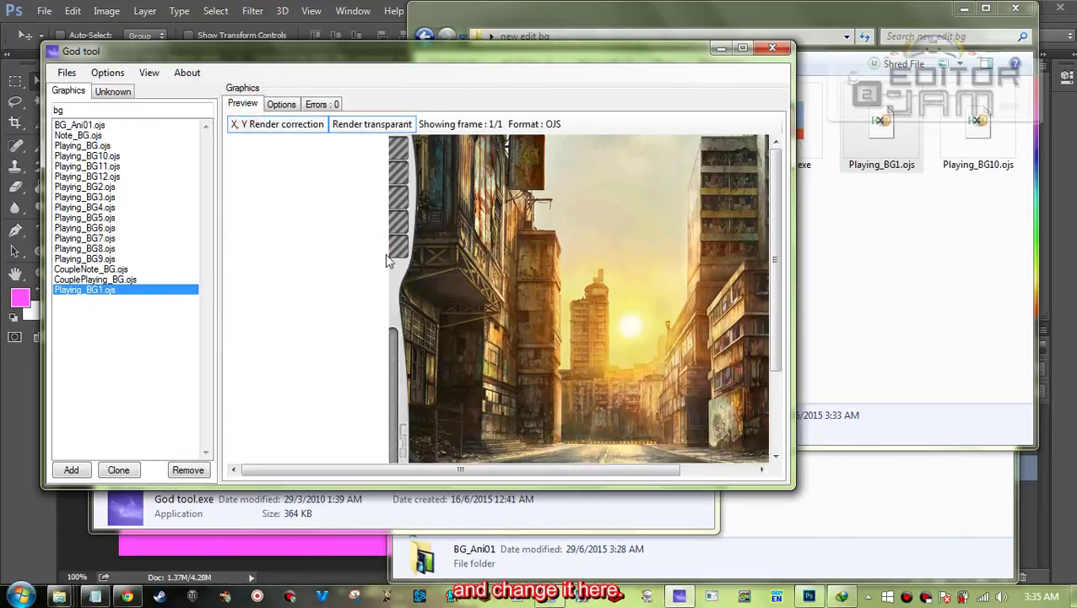
- Save the package, review the enlarged Playing_BG1 preview, and close God tool
click(67, 74)
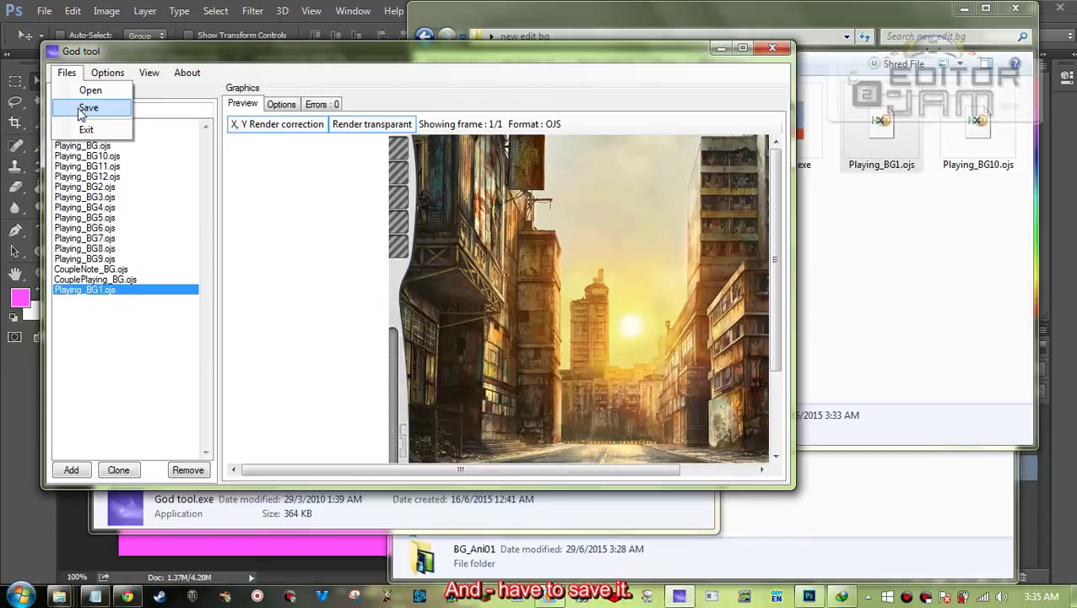
click(86, 108)
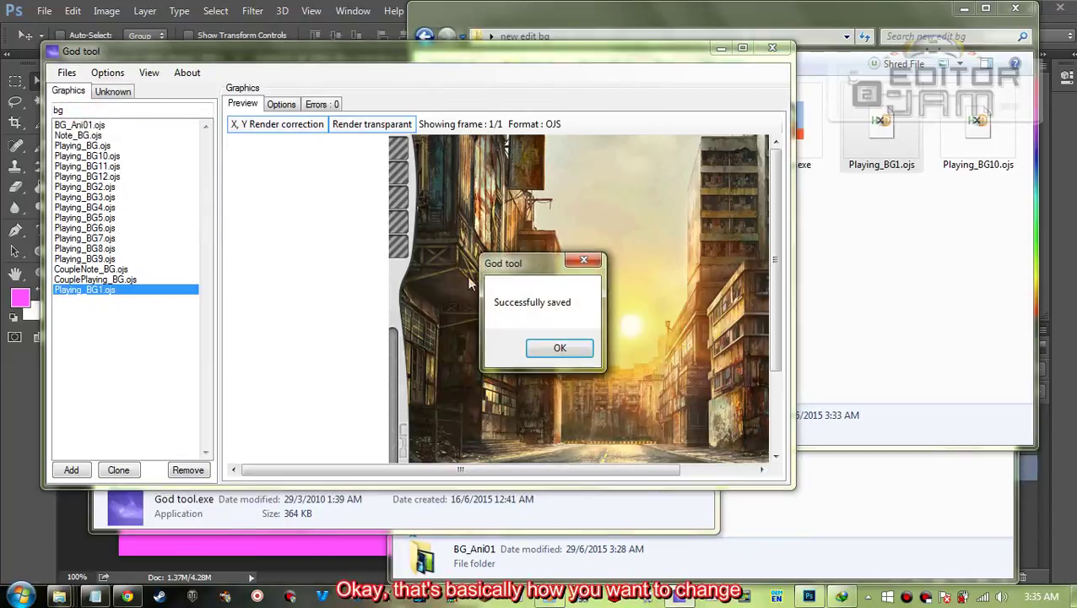
click(555, 350)
click(112, 290)
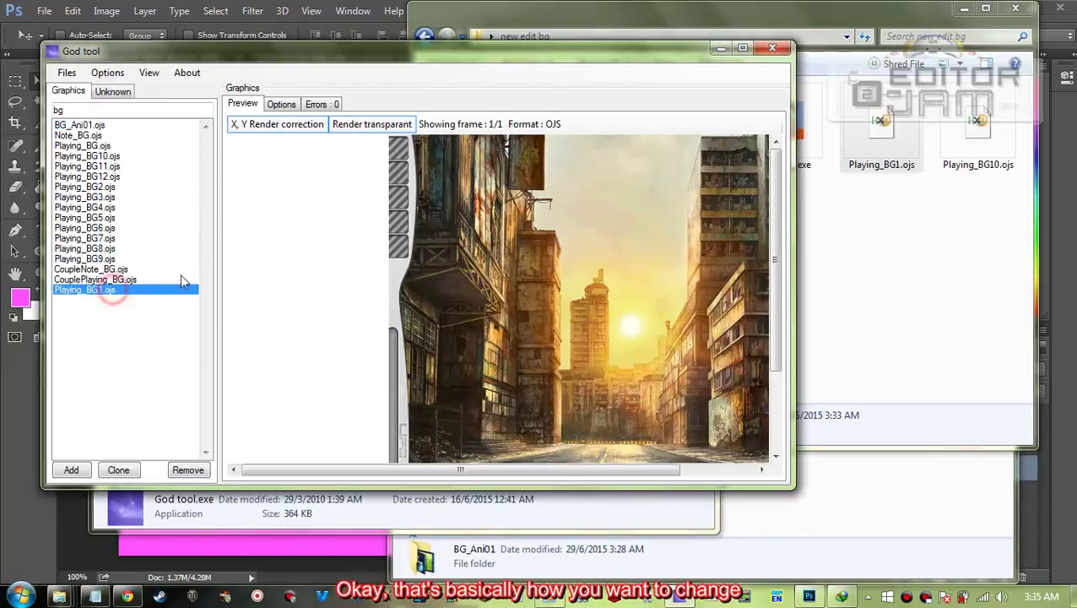
drag(501, 56, 508, 46)
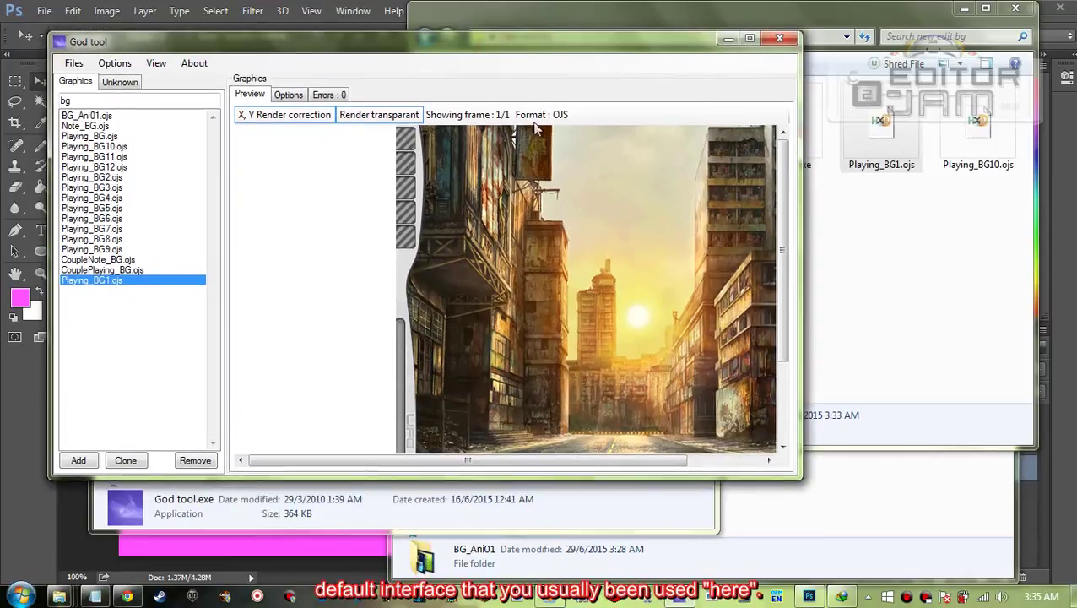
drag(487, 477, 497, 545)
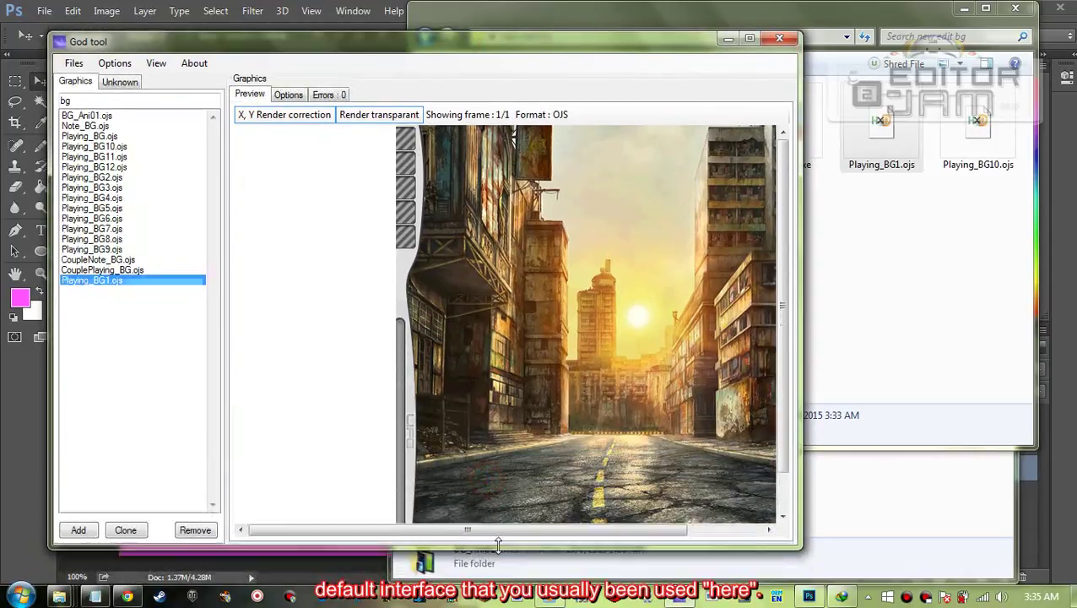
click(781, 40)
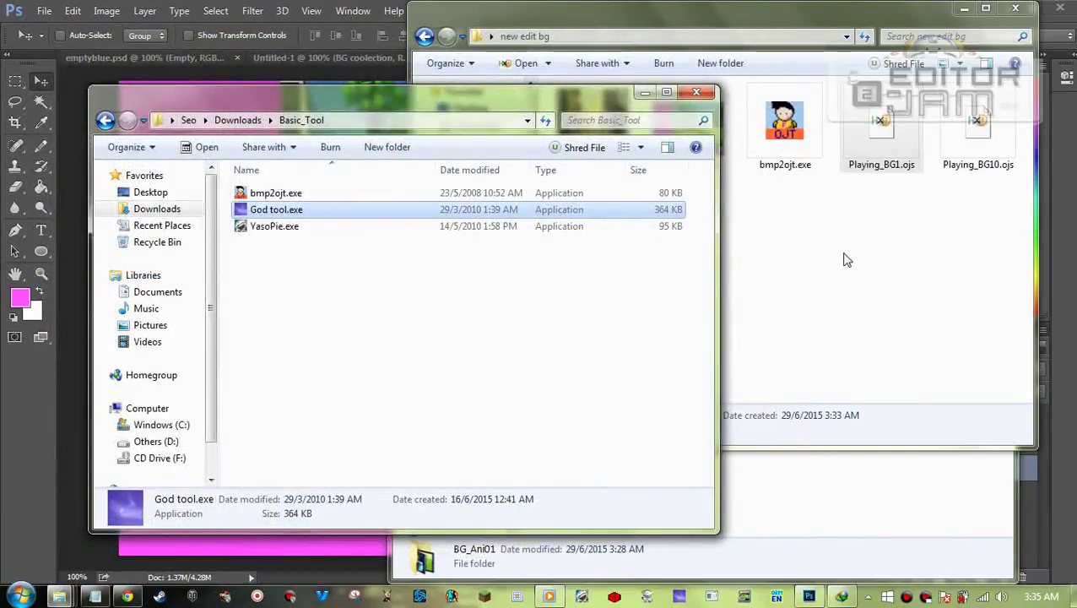
- Check the new Playing_BG10.ojs in the new edit bg folder, then launch Yaso Pie
click(845, 257)
click(973, 168)
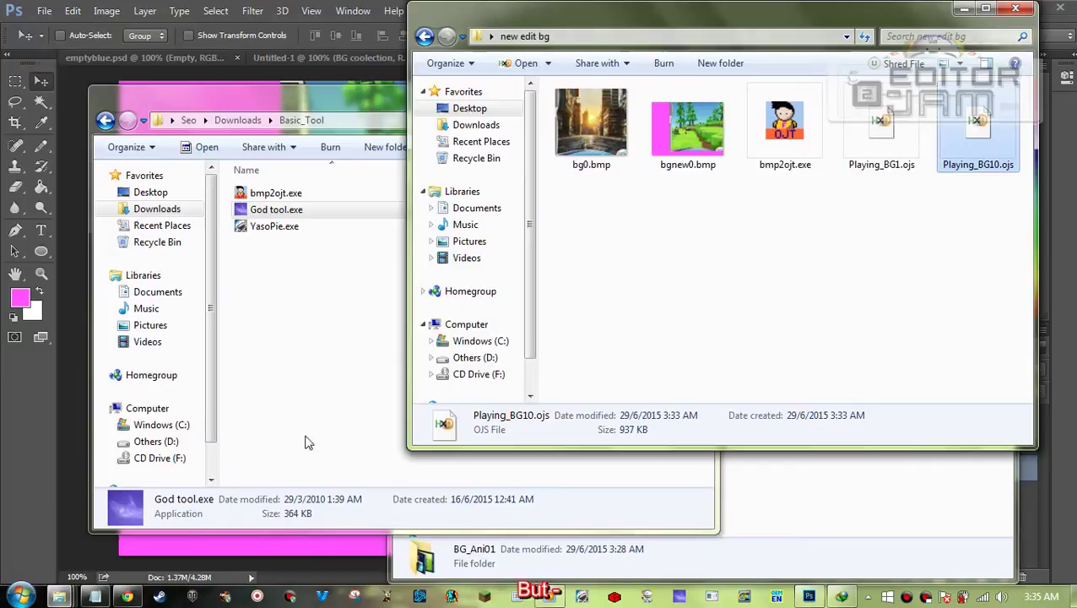
click(59, 596)
click(84, 517)
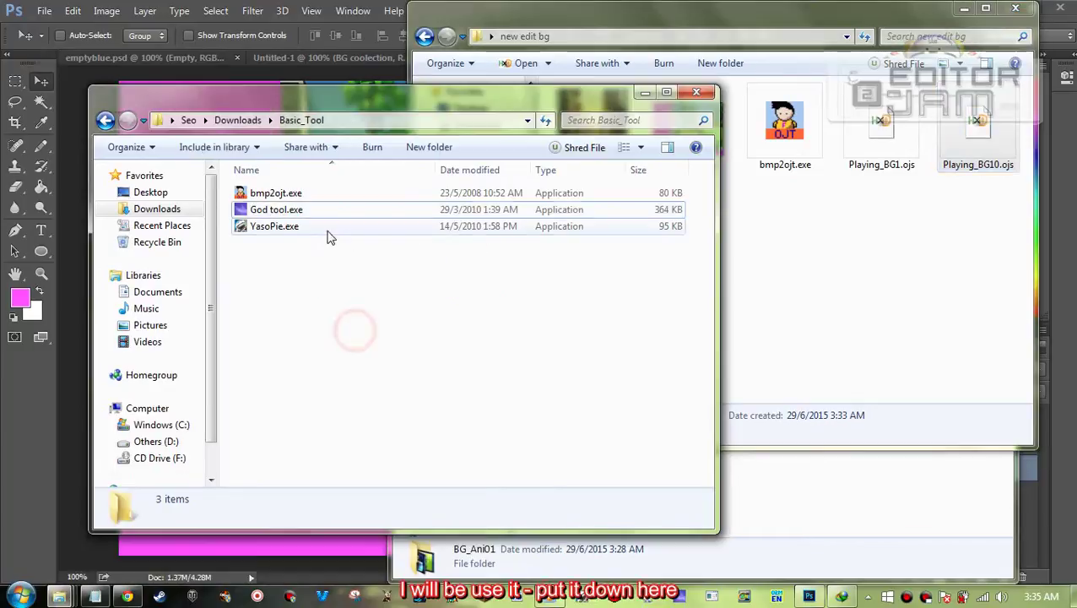
double_click(327, 228)
click(585, 314)
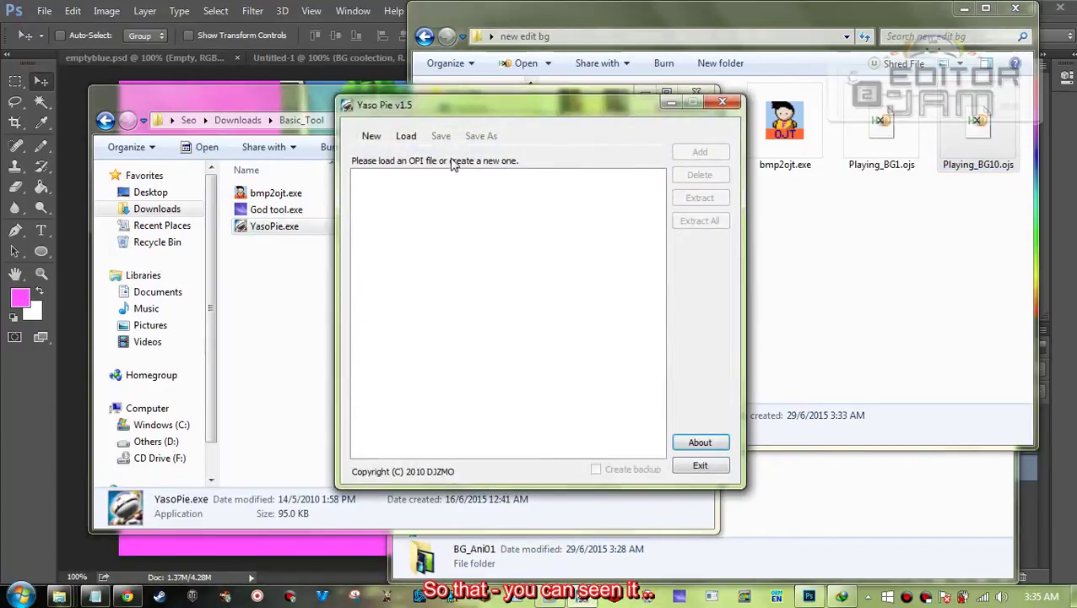
- Load Playing1.opi from the O2China Image folder into Yaso Pie
click(223, 168)
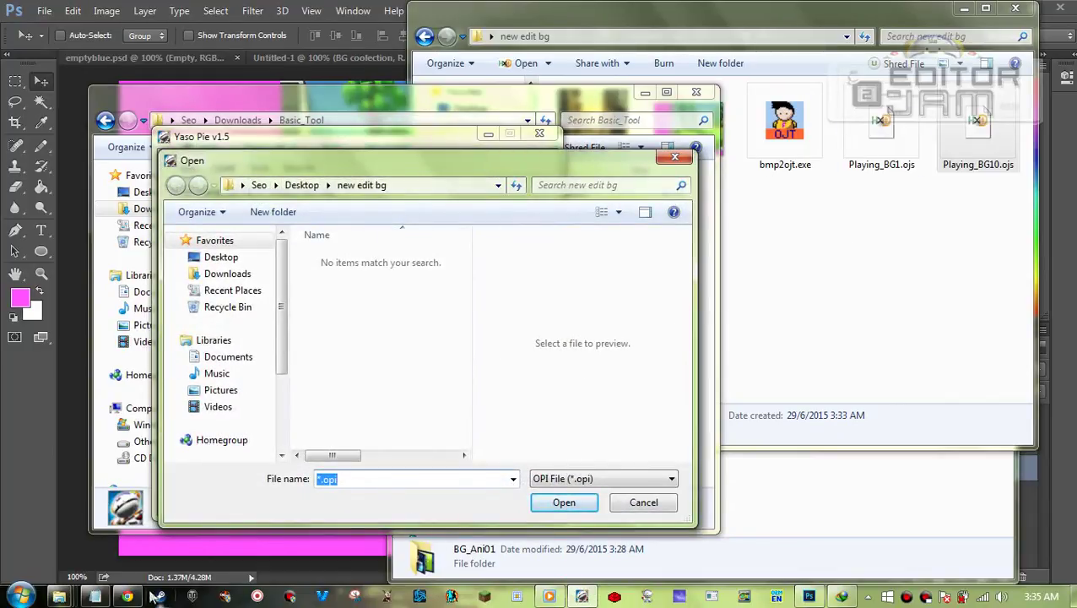
mouse_move(160, 597)
click(257, 528)
click(785, 180)
key(ctrl+c)
click(328, 334)
click(498, 185)
key(ctrl+v)
click(515, 185)
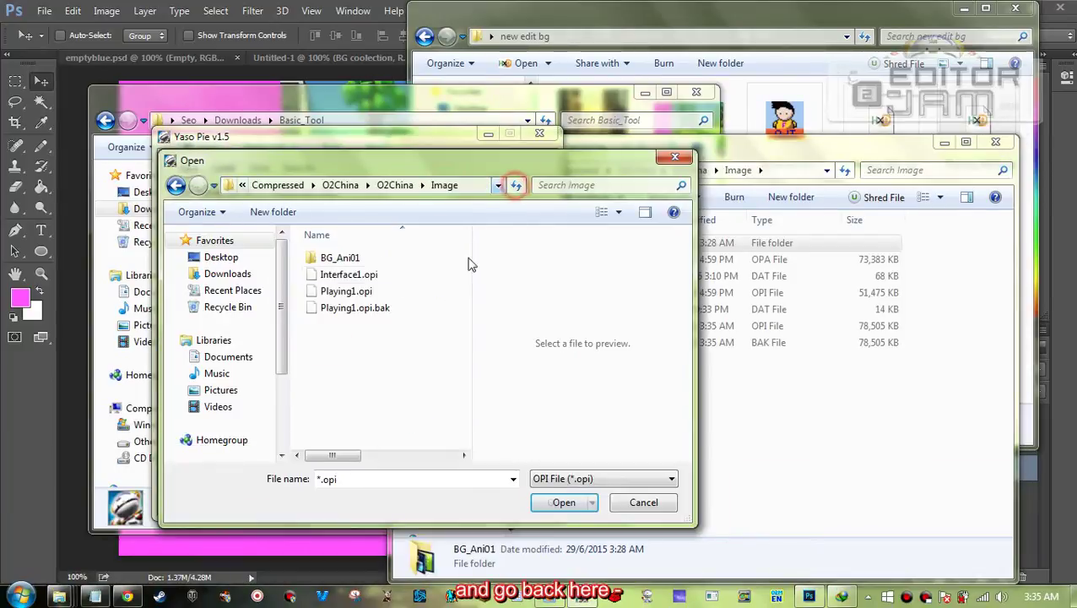
double_click(371, 291)
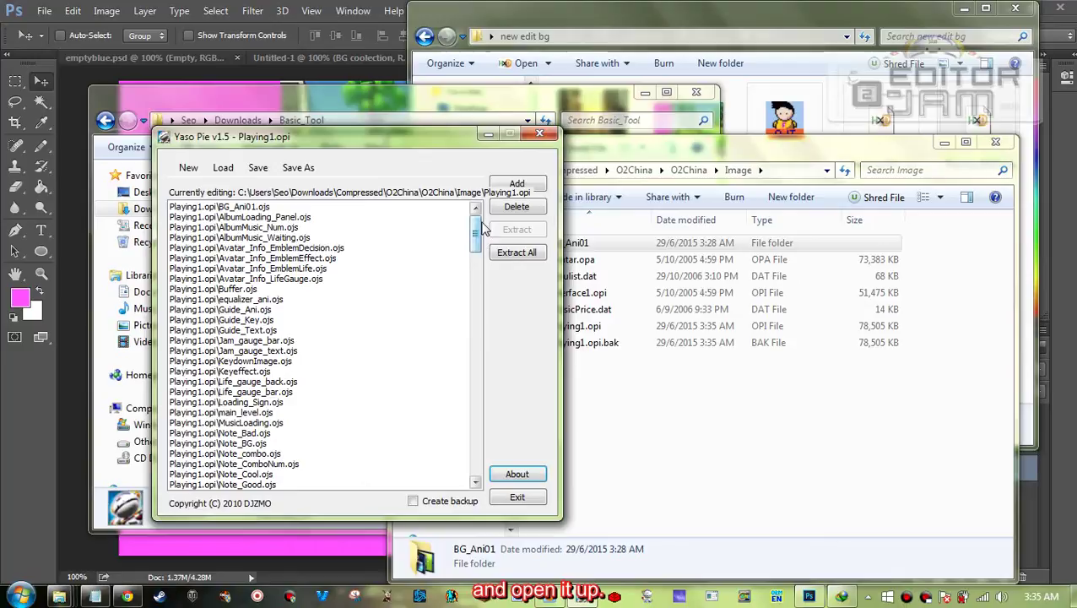
drag(476, 238, 480, 277)
- Replace the old Playing_BG10.ojs in the package with the edited copy from new edit bg
click(339, 300)
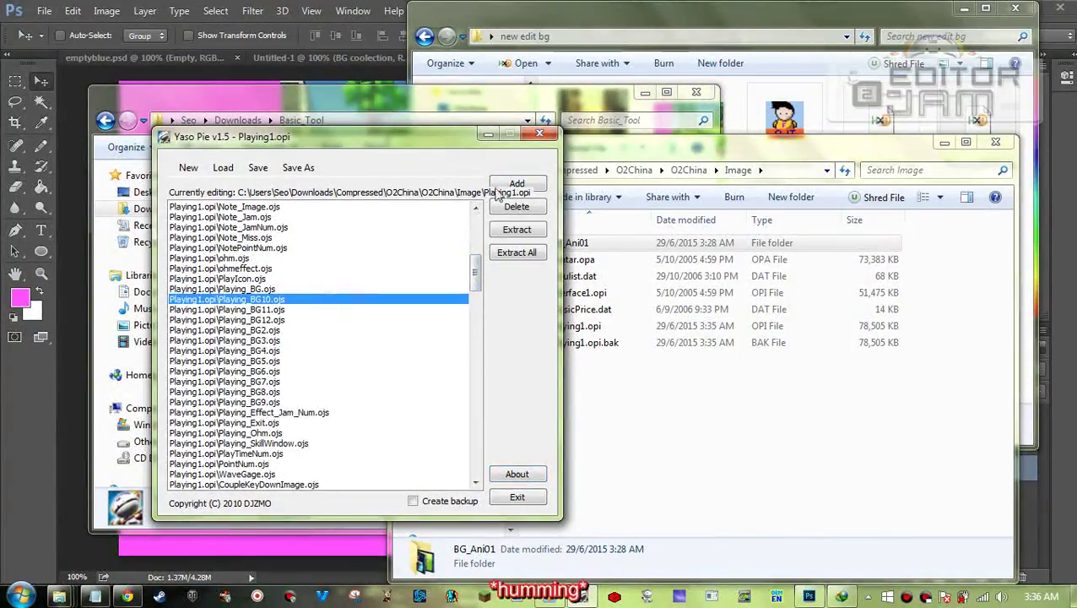
click(518, 208)
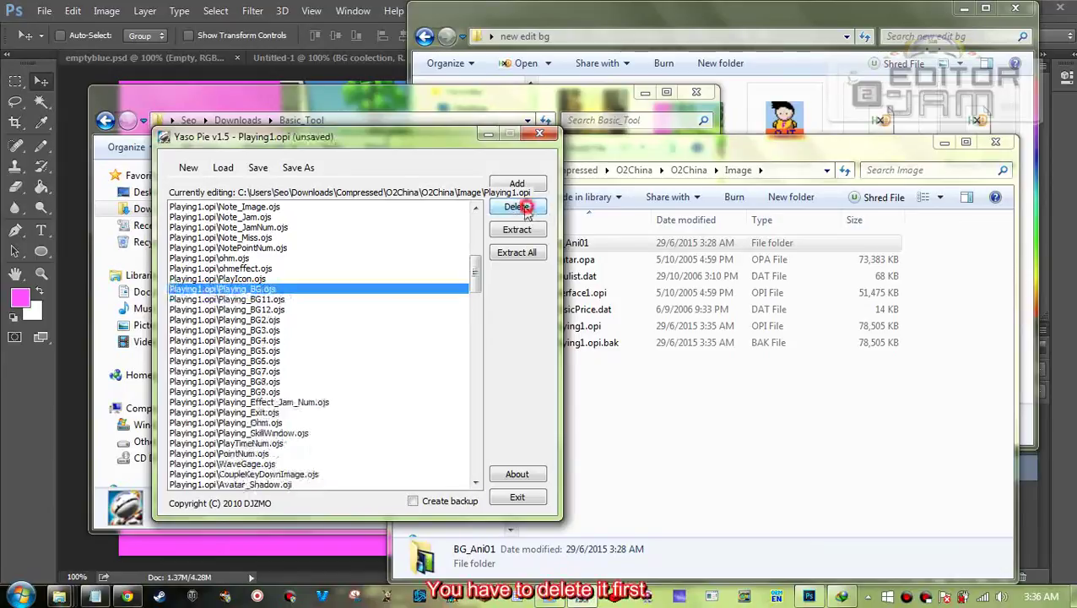
click(517, 184)
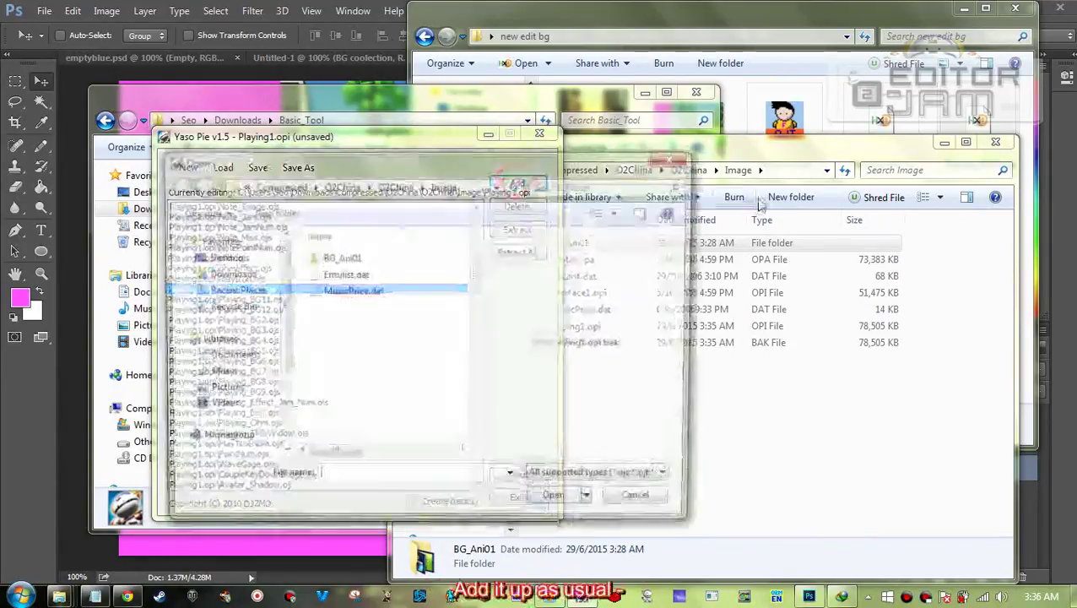
click(557, 36)
key(ctrl+c)
click(389, 185)
click(499, 183)
key(ctrl+v)
key(Return)
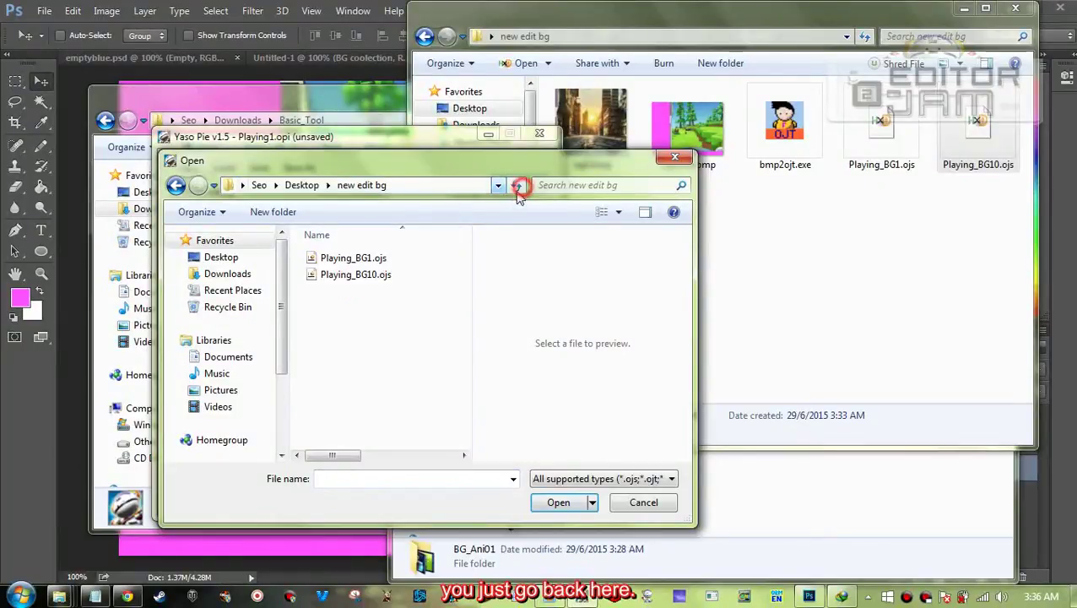
click(413, 274)
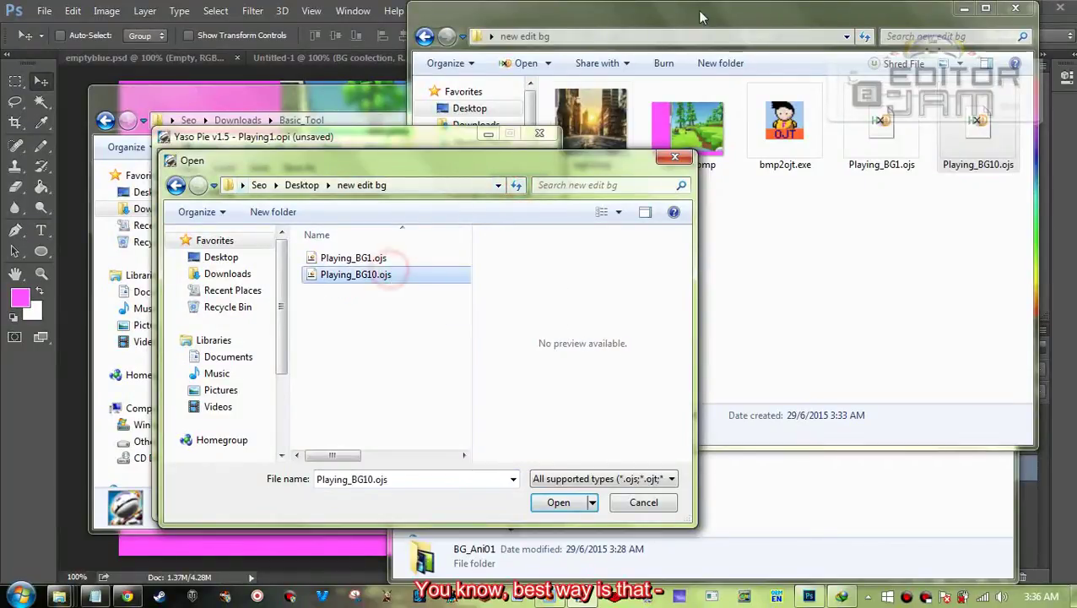
click(564, 505)
drag(475, 281, 475, 457)
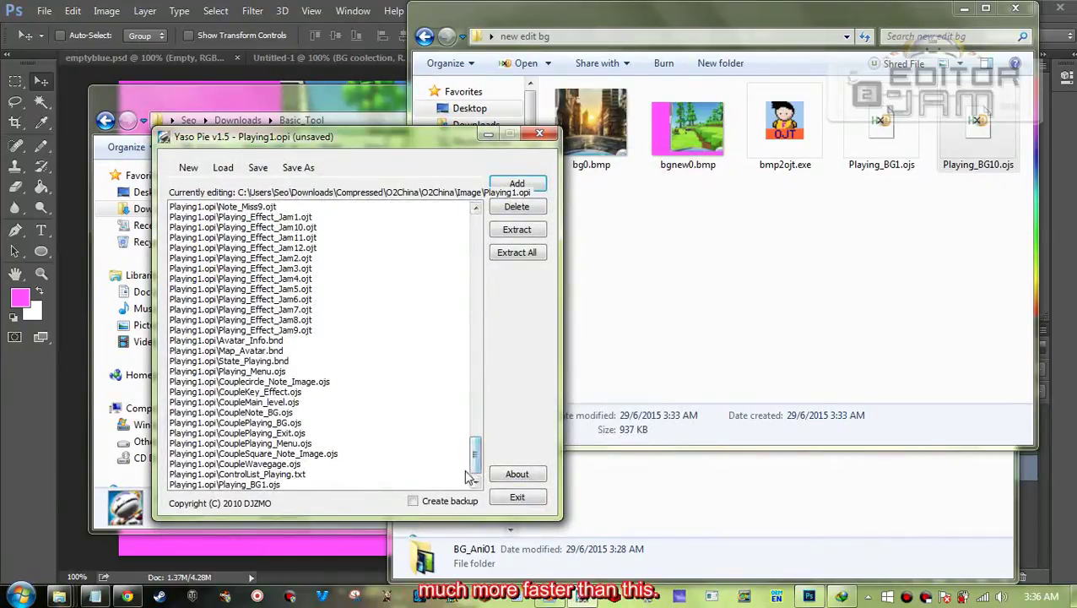
click(408, 485)
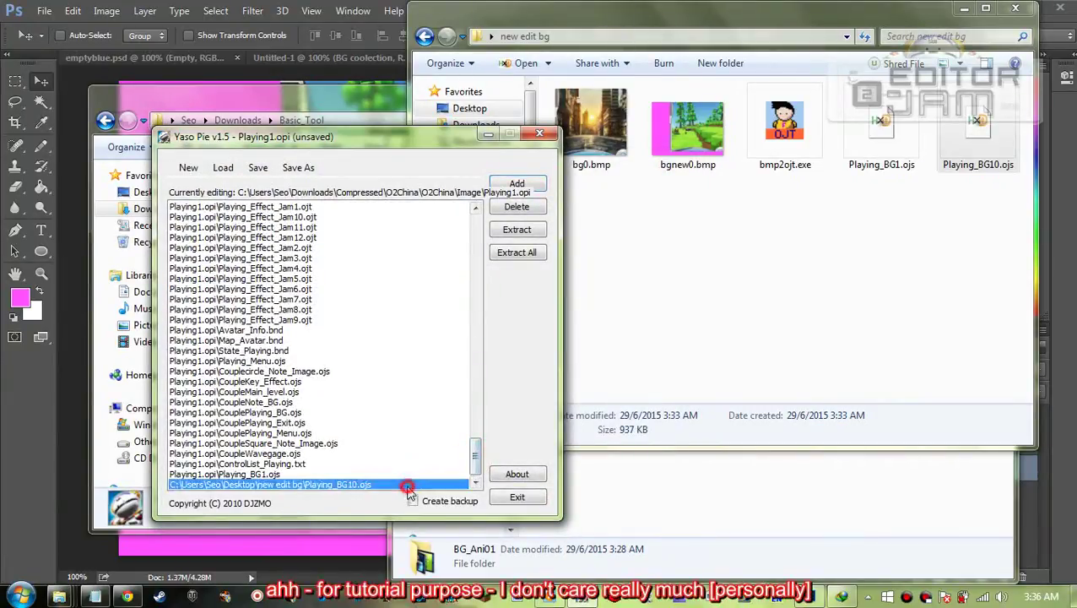
- Save Playing1.opi, close Yaso Pie, and relaunch God tool
click(259, 168)
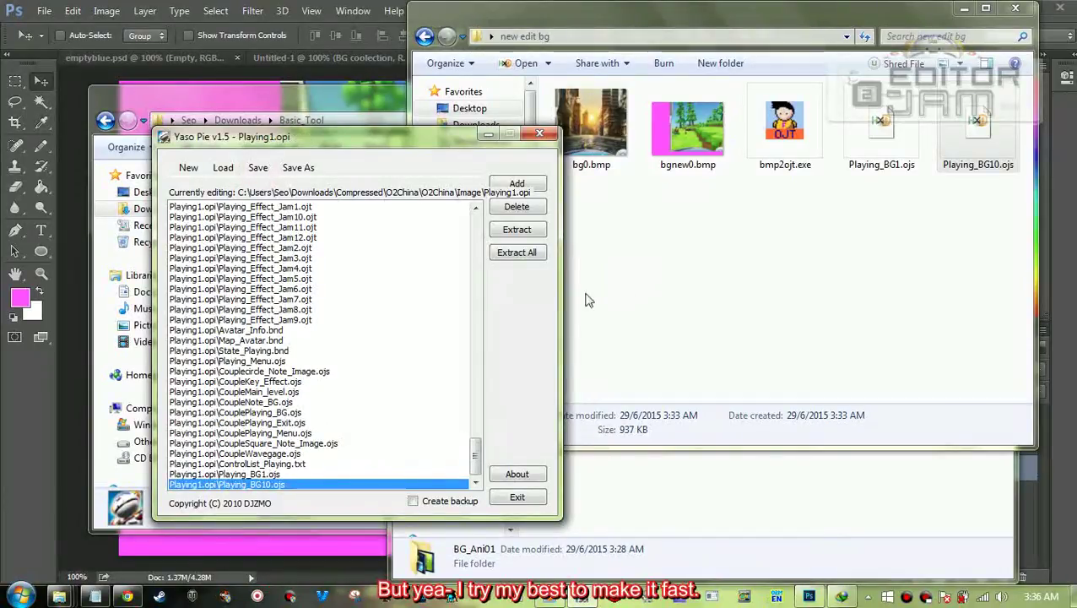
click(547, 136)
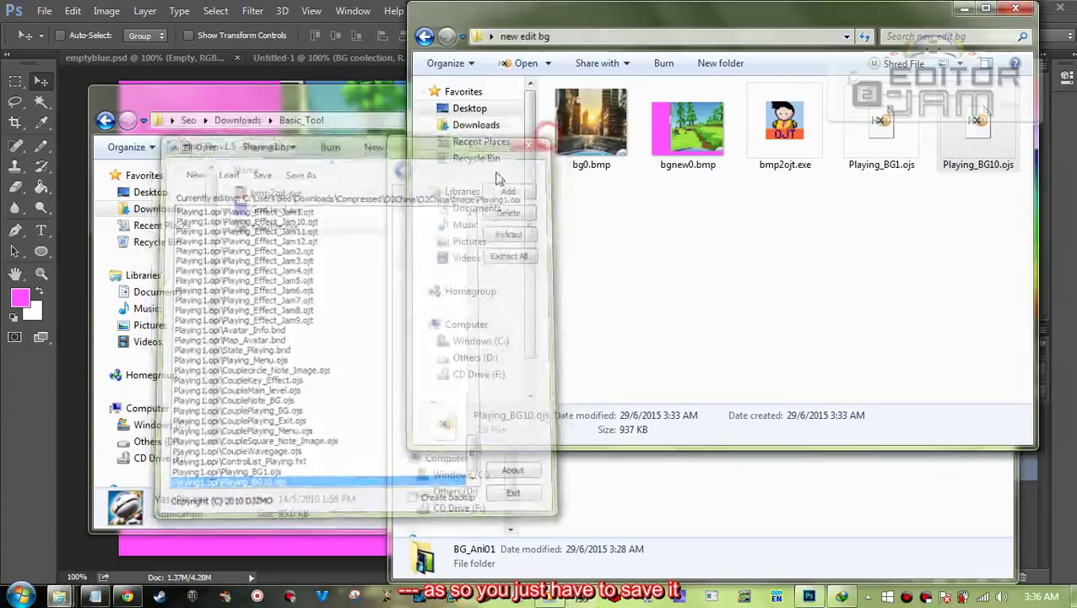
double_click(314, 210)
- Load Playing1.opi, filter by 'bg', and view Playing_BG10.ojs preview and single-frame options, maximized
click(588, 313)
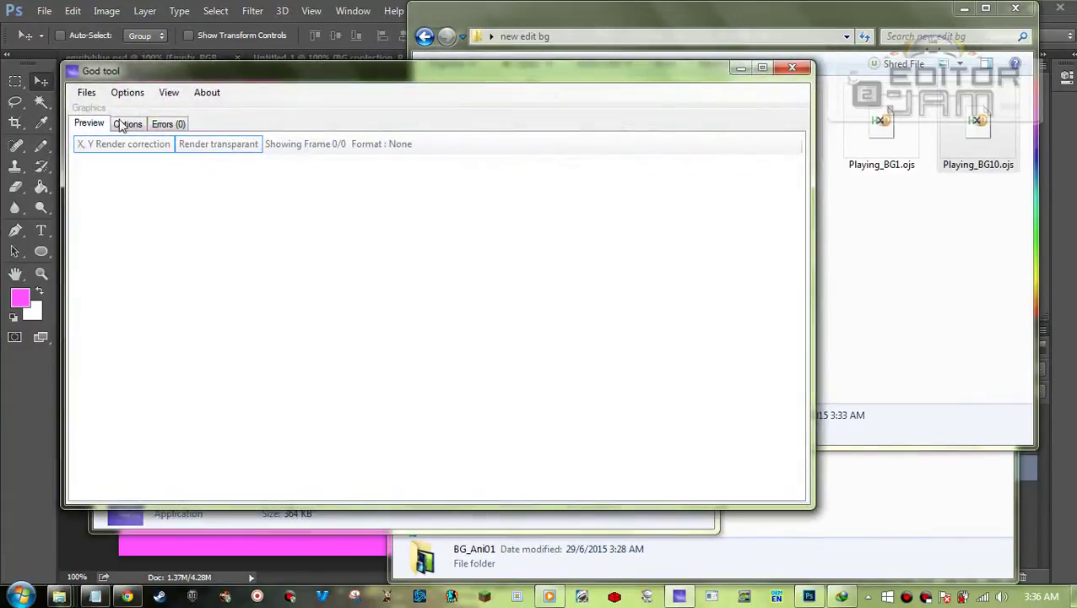
click(86, 92)
click(106, 108)
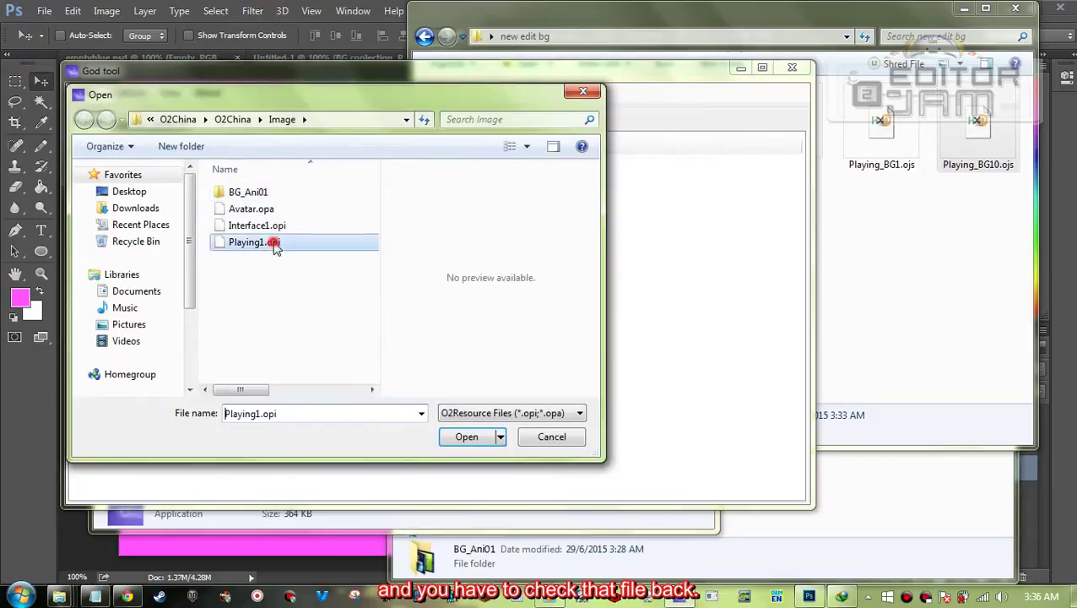
double_click(274, 243)
text(bg)
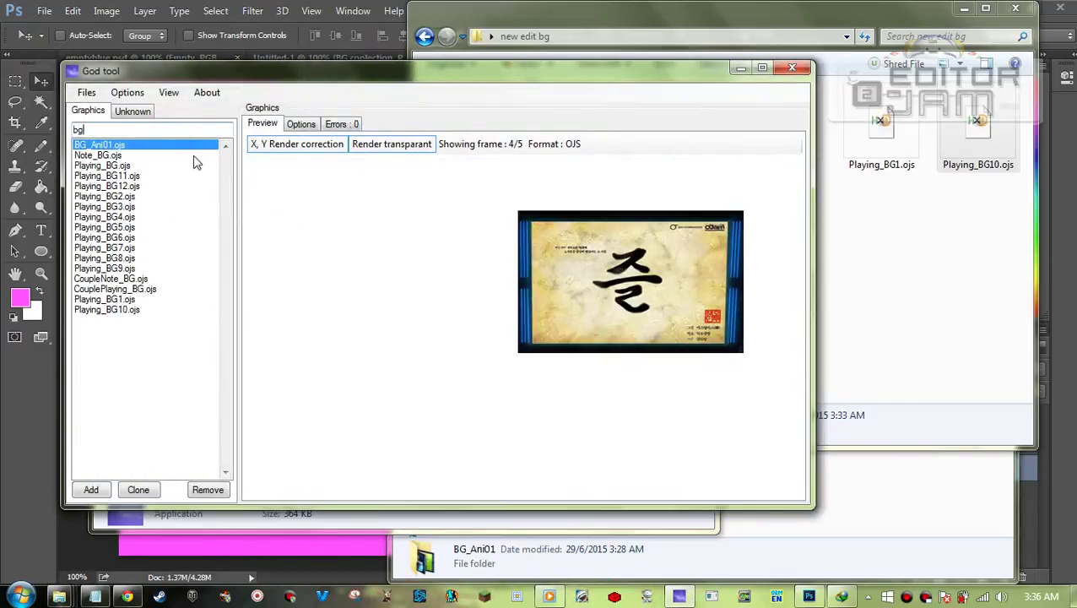
click(144, 300)
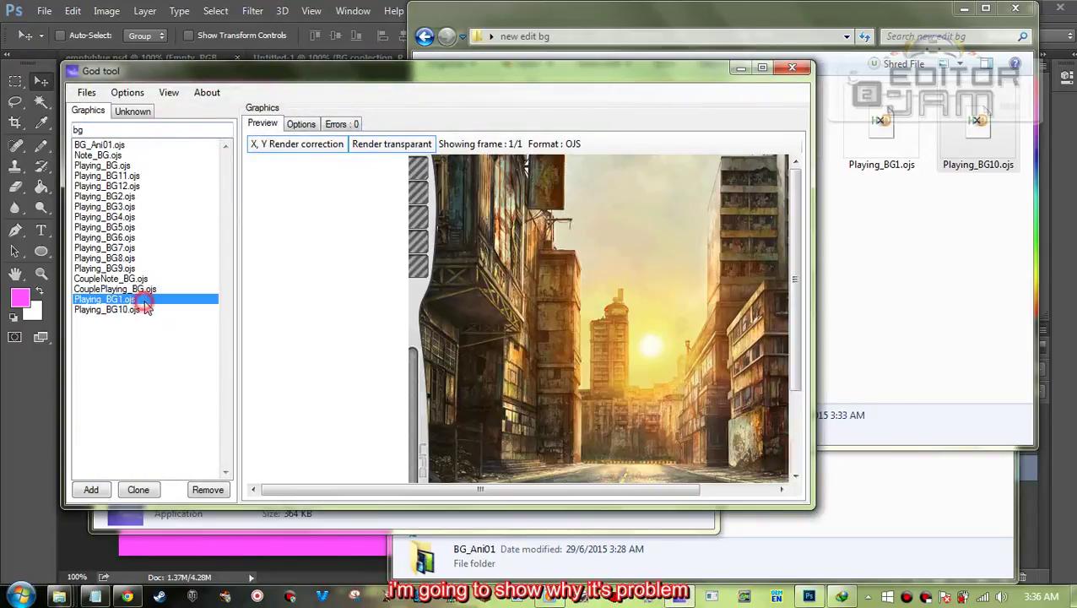
click(145, 310)
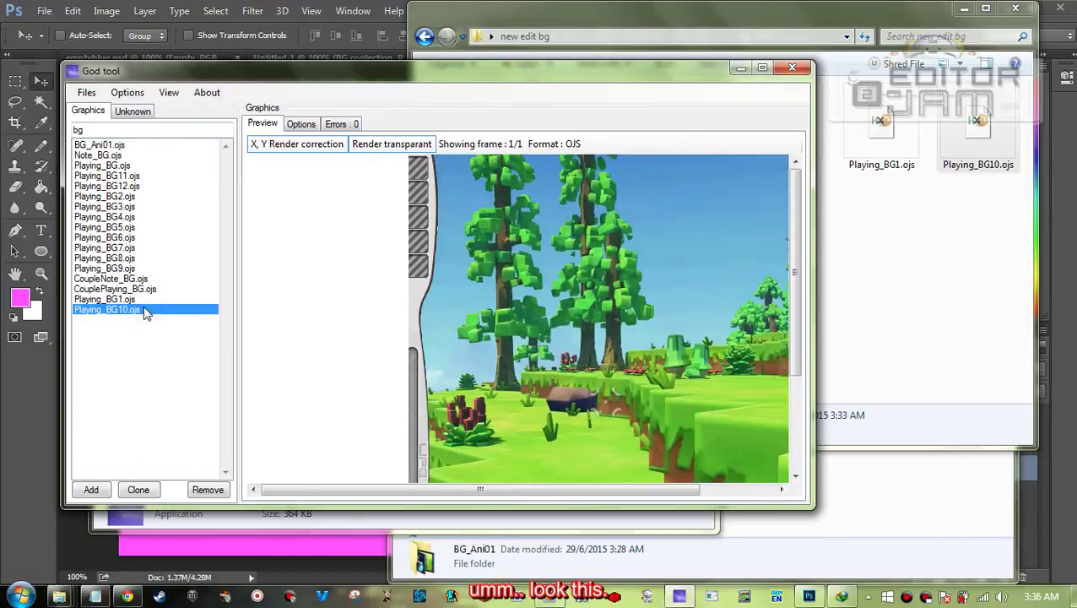
click(301, 124)
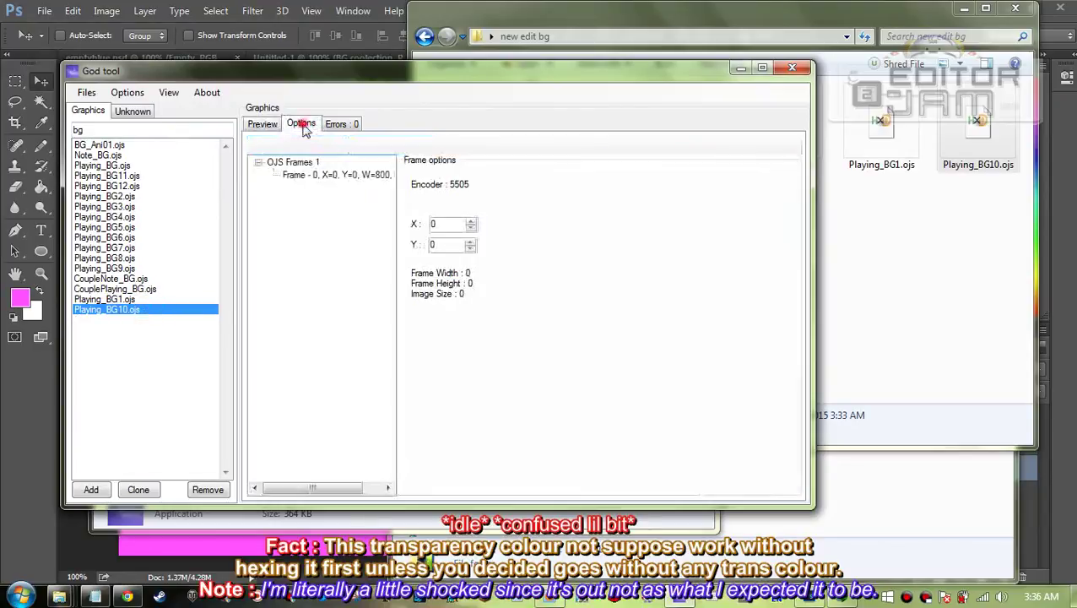
click(345, 175)
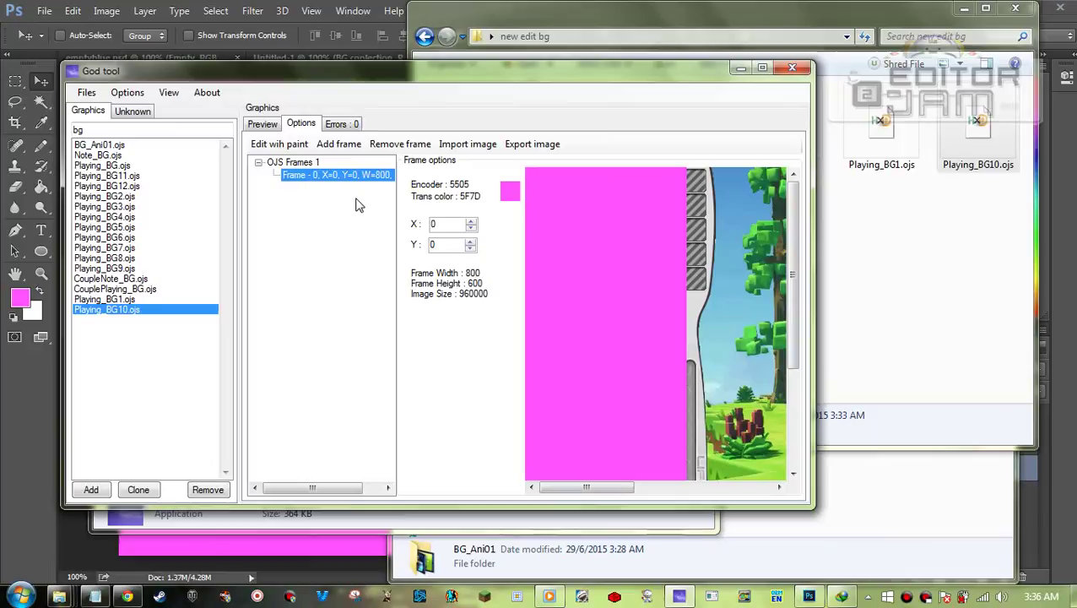
click(263, 124)
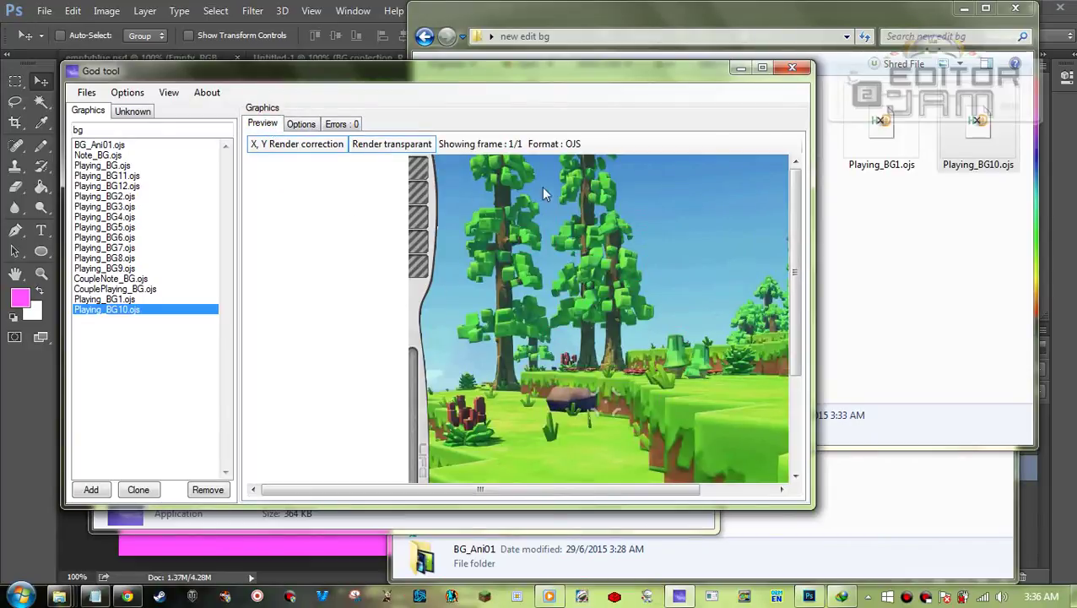
click(766, 70)
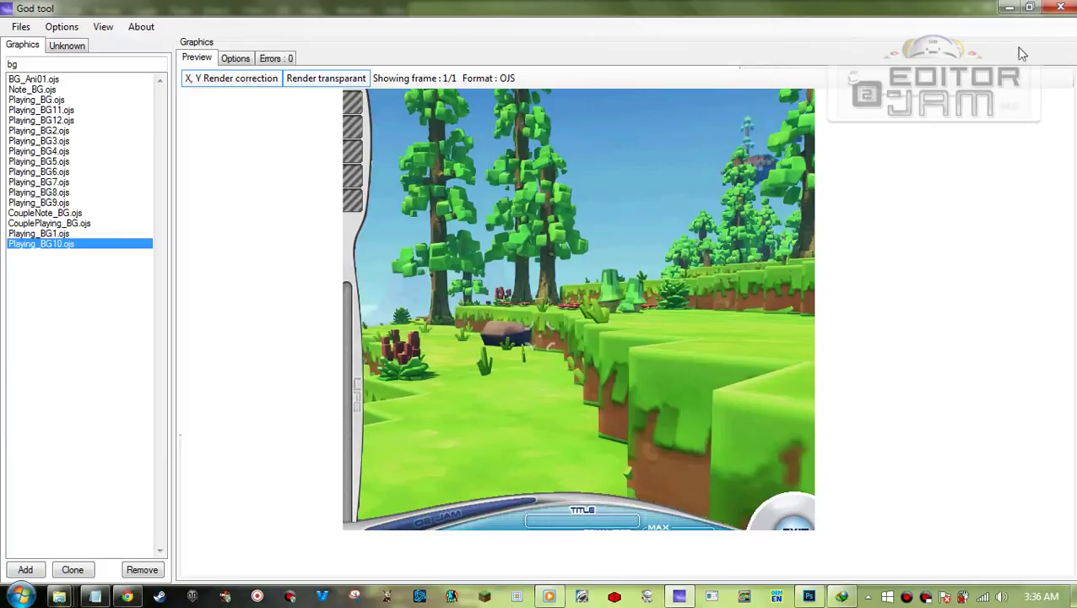
- Turn on transparent rendering and compare Playing_BG10.ojs with Playing_BG1.ojs in preview
double_click(422, 8)
click(409, 145)
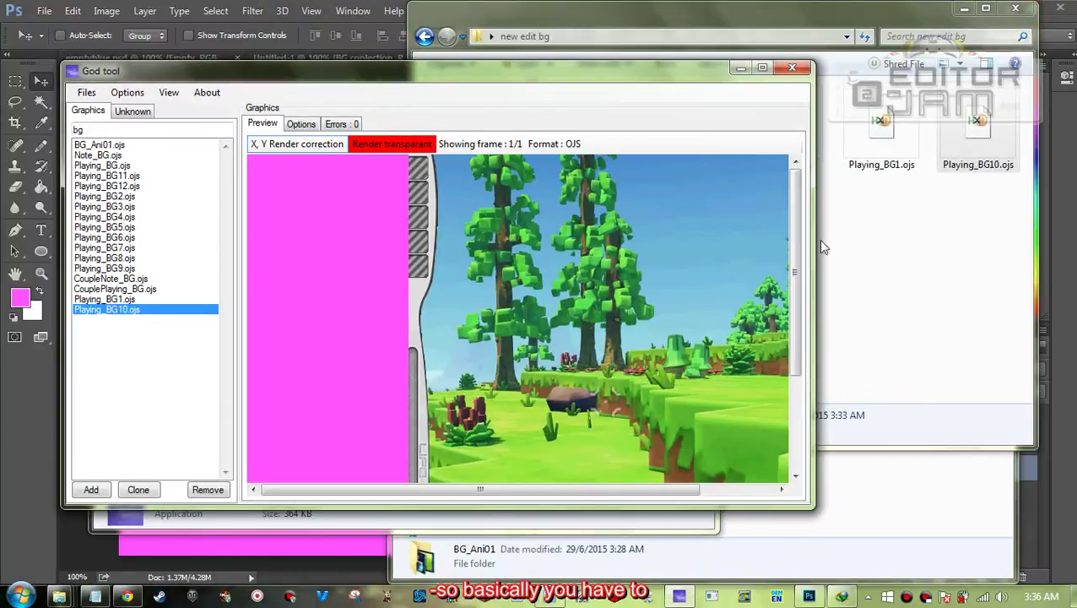
click(301, 124)
click(262, 124)
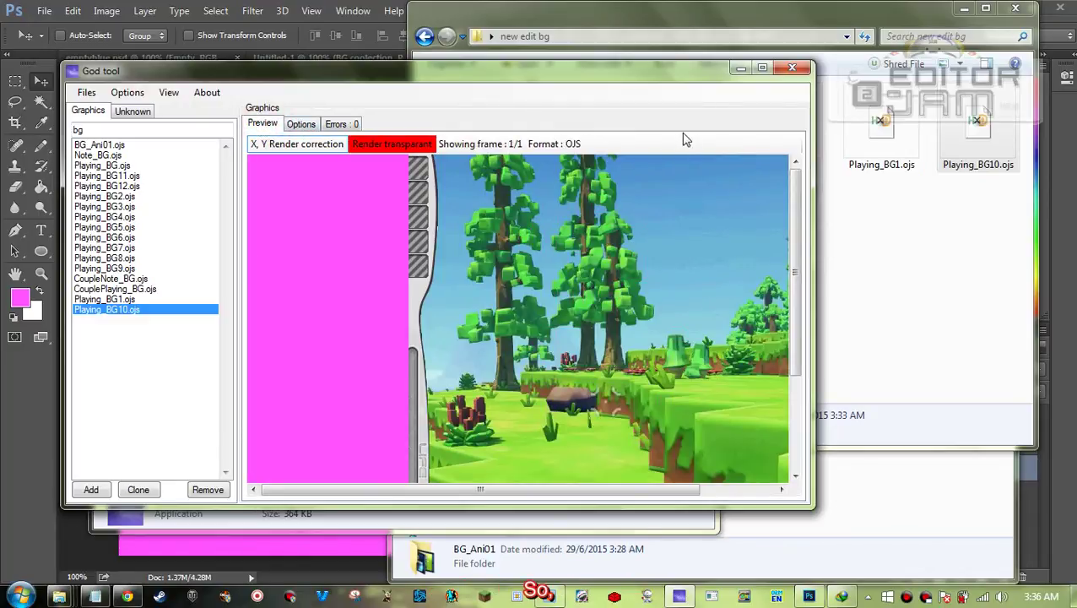
click(127, 300)
click(131, 310)
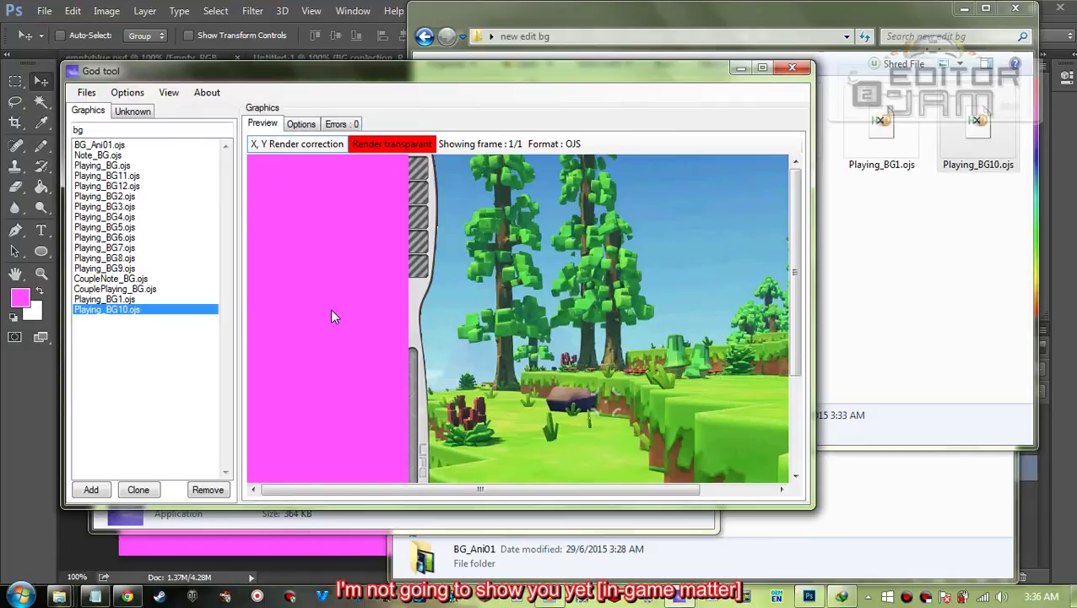
double_click(450, 71)
- Switch between both backgrounds, turn transparency off, and inspect each one's frame 0 options
click(63, 234)
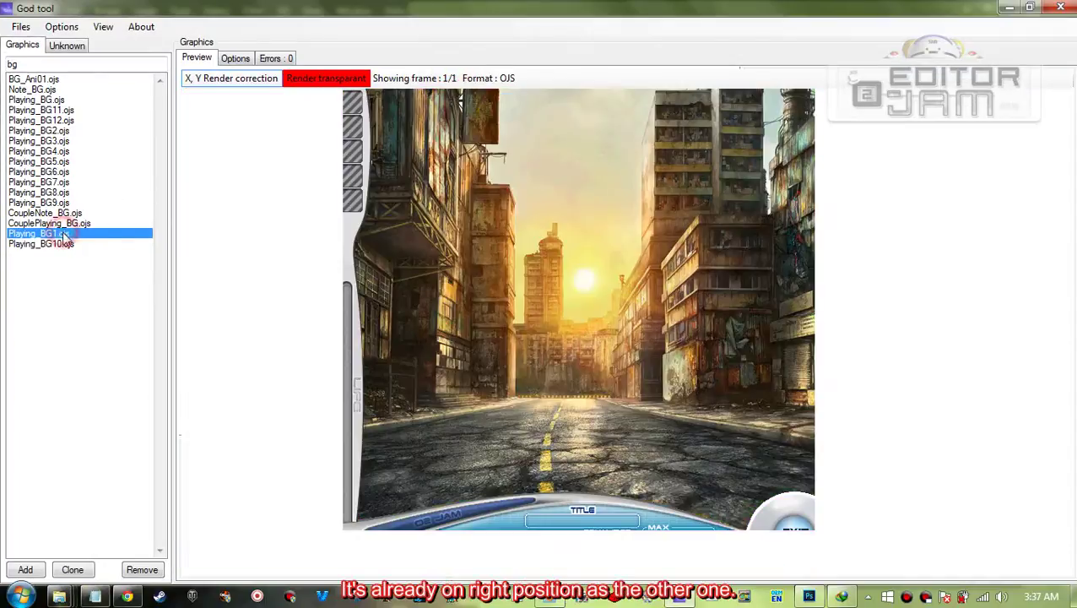
click(123, 245)
click(120, 236)
click(111, 245)
click(344, 76)
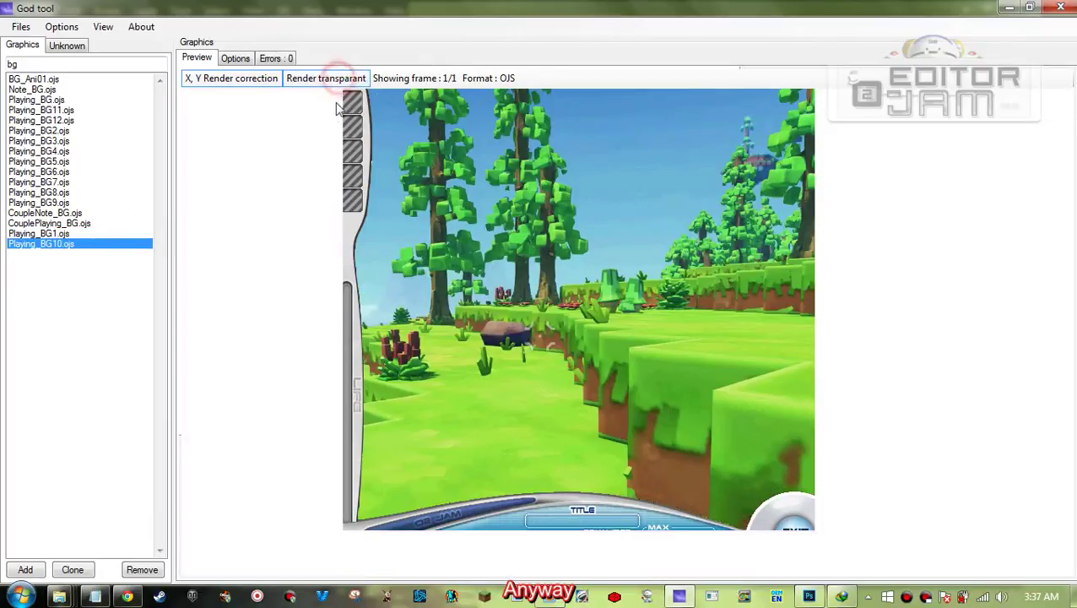
click(235, 57)
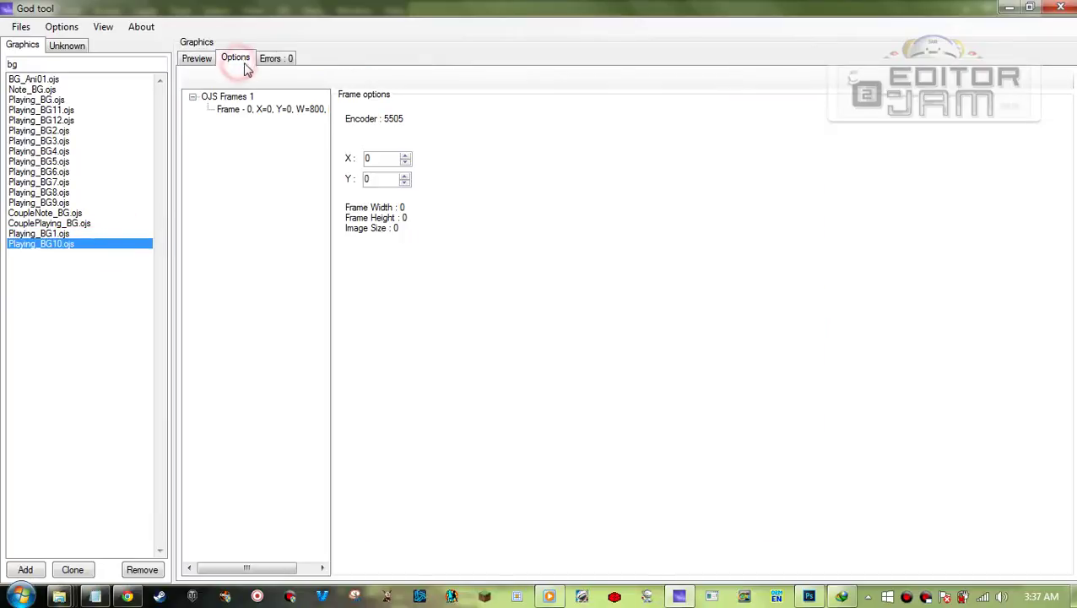
click(256, 111)
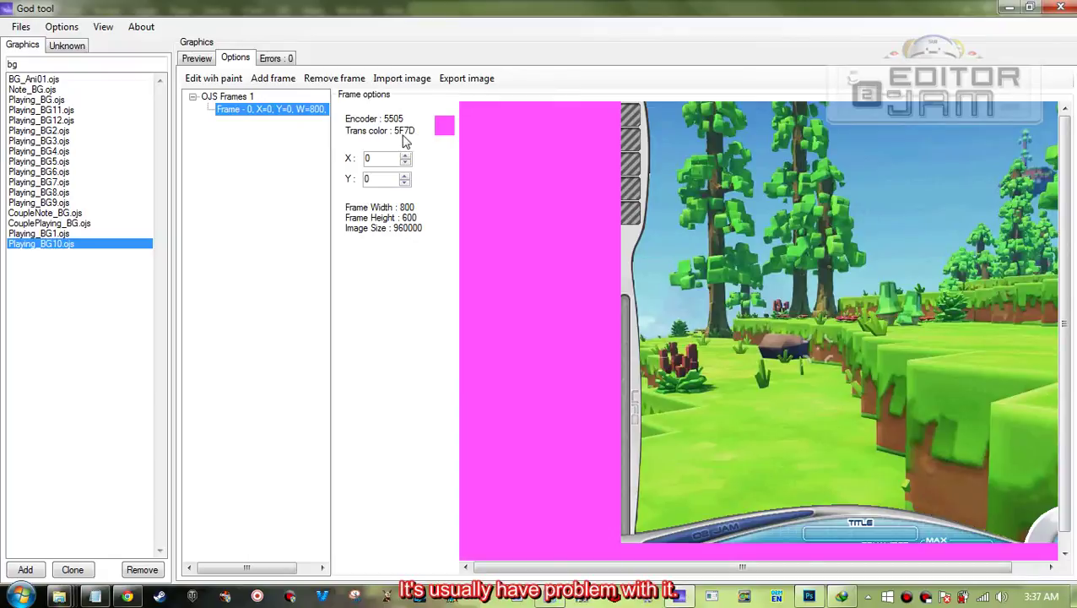
click(114, 235)
click(110, 244)
click(197, 57)
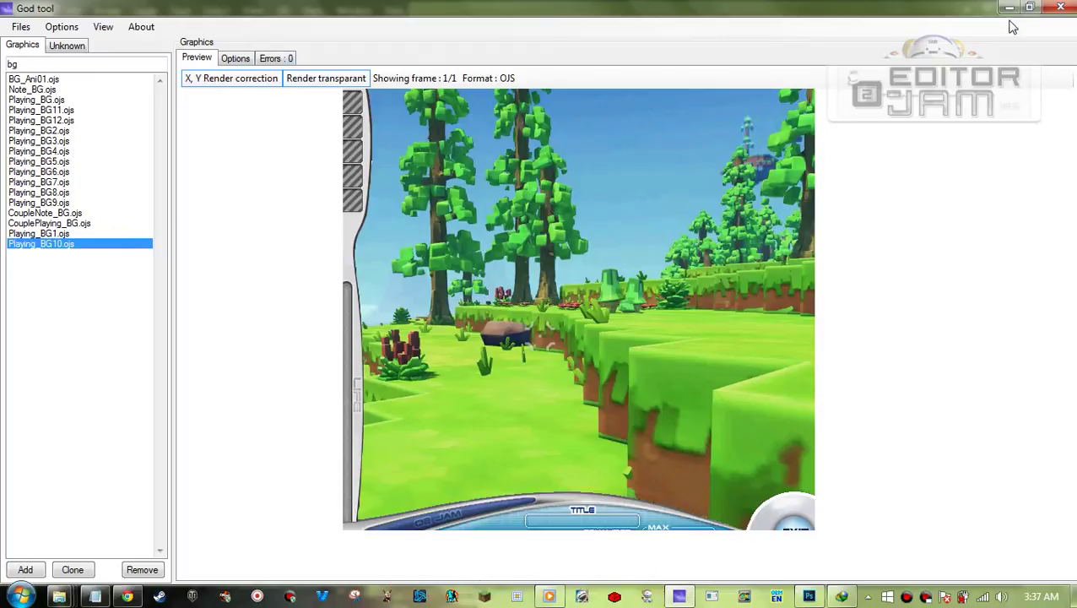
- Close God tool and bring the new edit bg folder forward
double_click(908, 8)
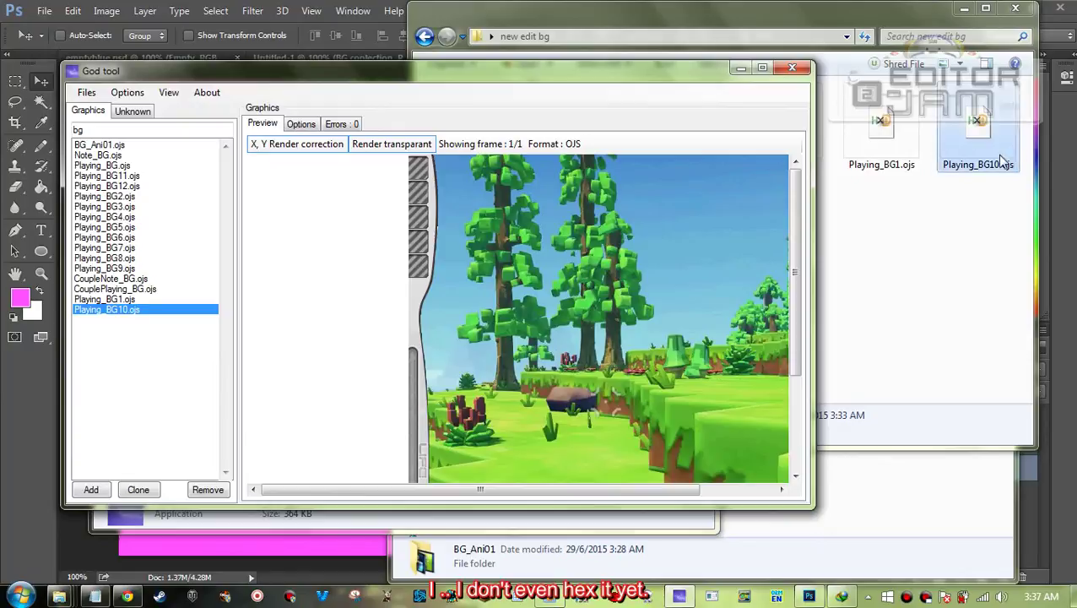
click(793, 67)
click(876, 228)
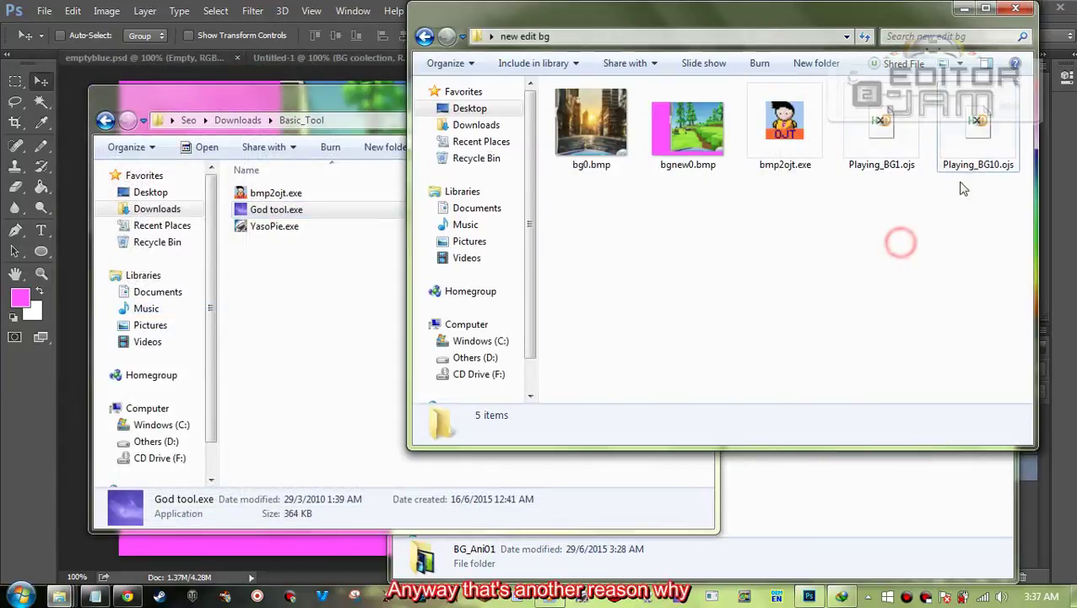
- In HxD, overwrite the two bytes at offset 06 of Playing_BG10.ojs with 5F 7D and save
double_click(971, 126)
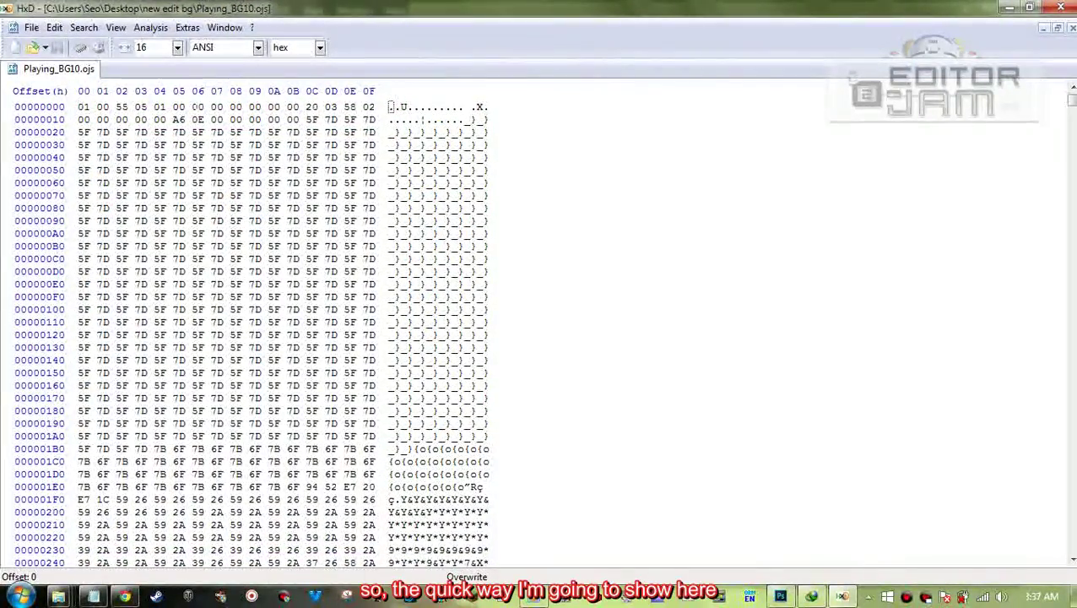
drag(192, 107, 218, 107)
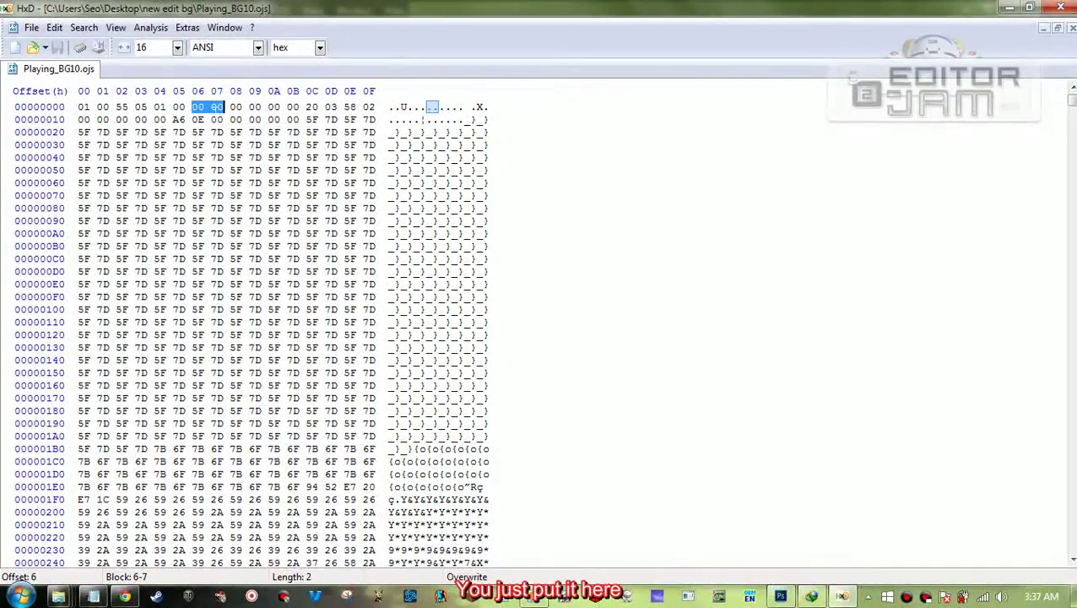
text(5)
text(7)
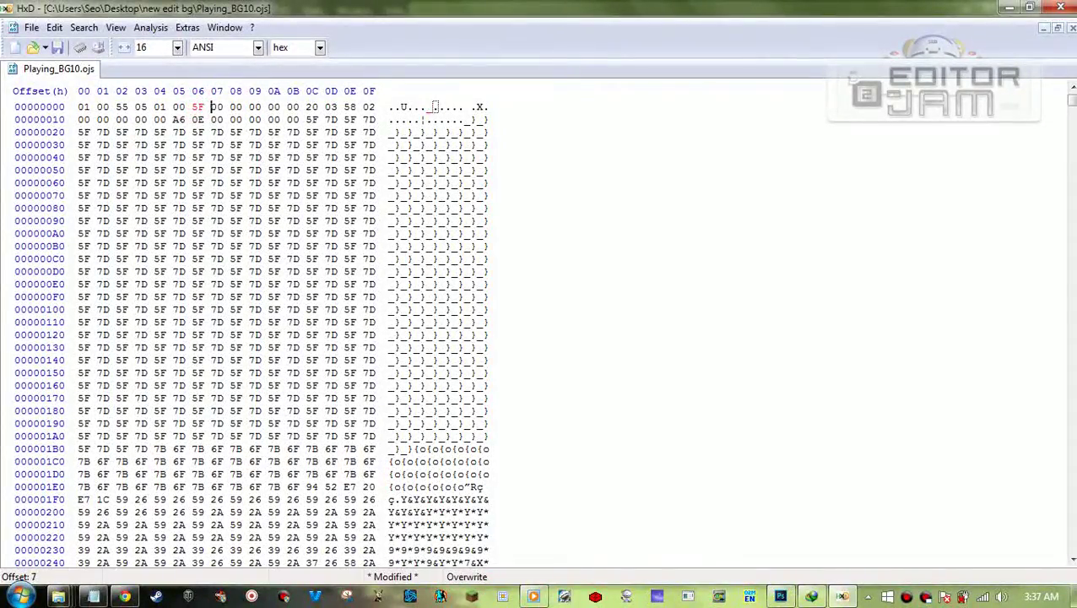
text(6)
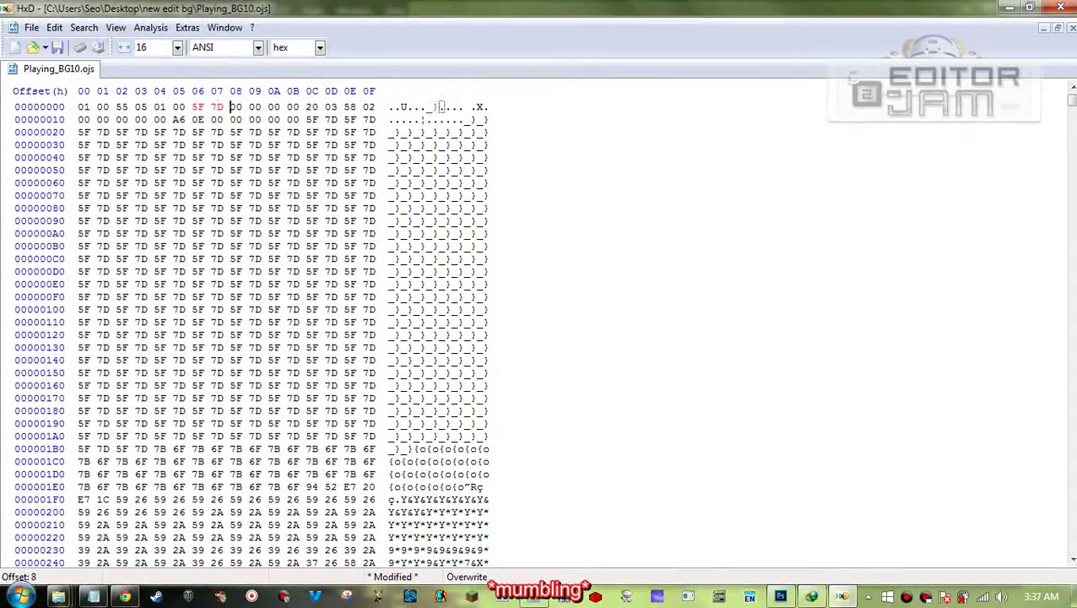
key(ctrl+s)
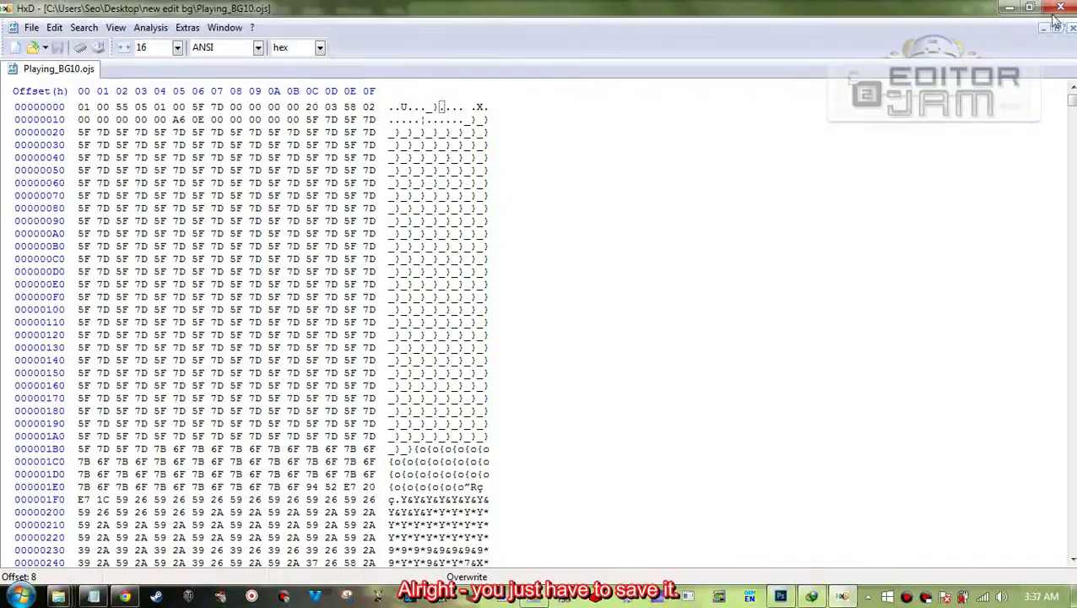
click(1058, 9)
click(363, 295)
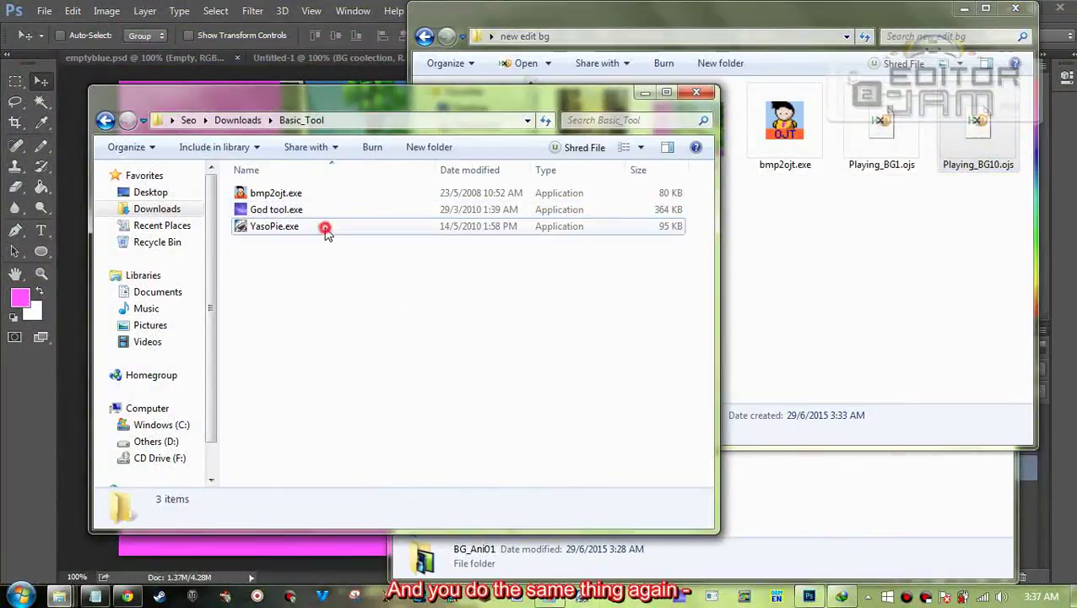
- Launch Yaso Pie and load Playing1.opi from the O2China Image folder
double_click(327, 230)
click(583, 316)
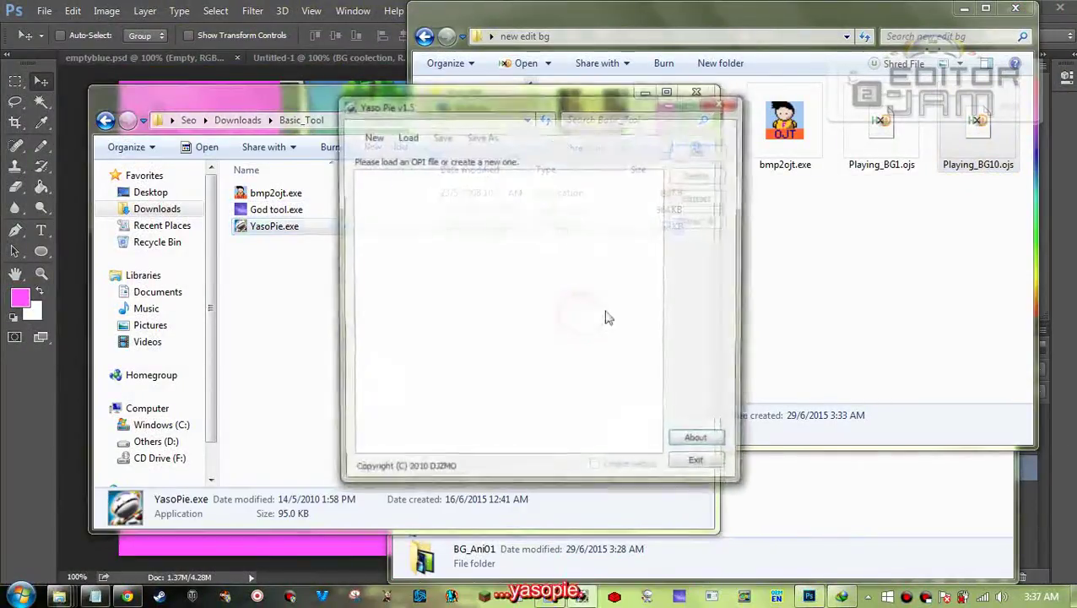
click(406, 136)
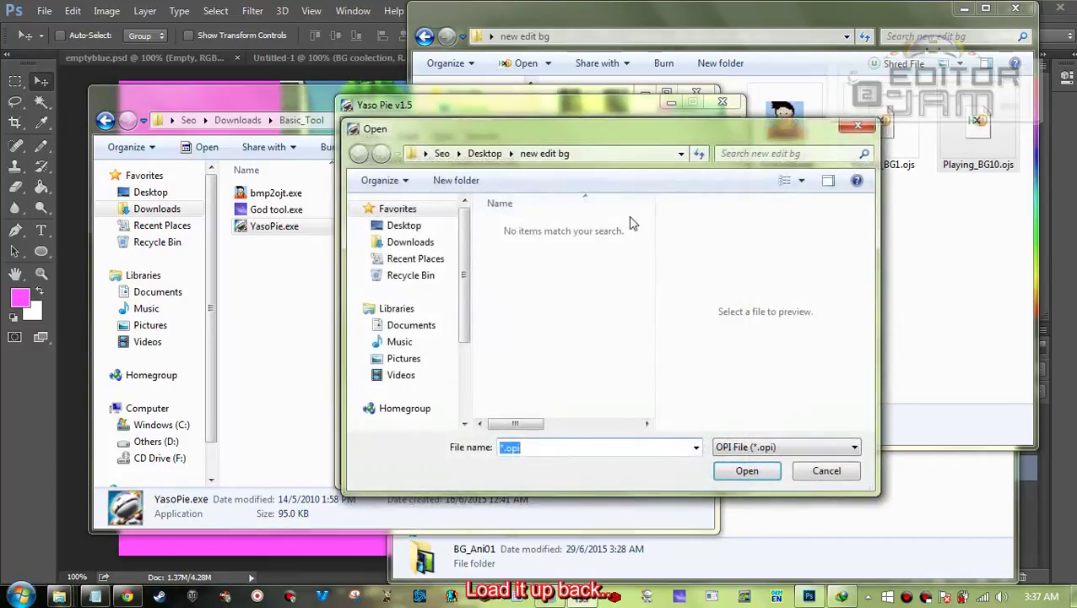
key(alt+Tab)
key(alt+Tab)
key(alt+Tab)
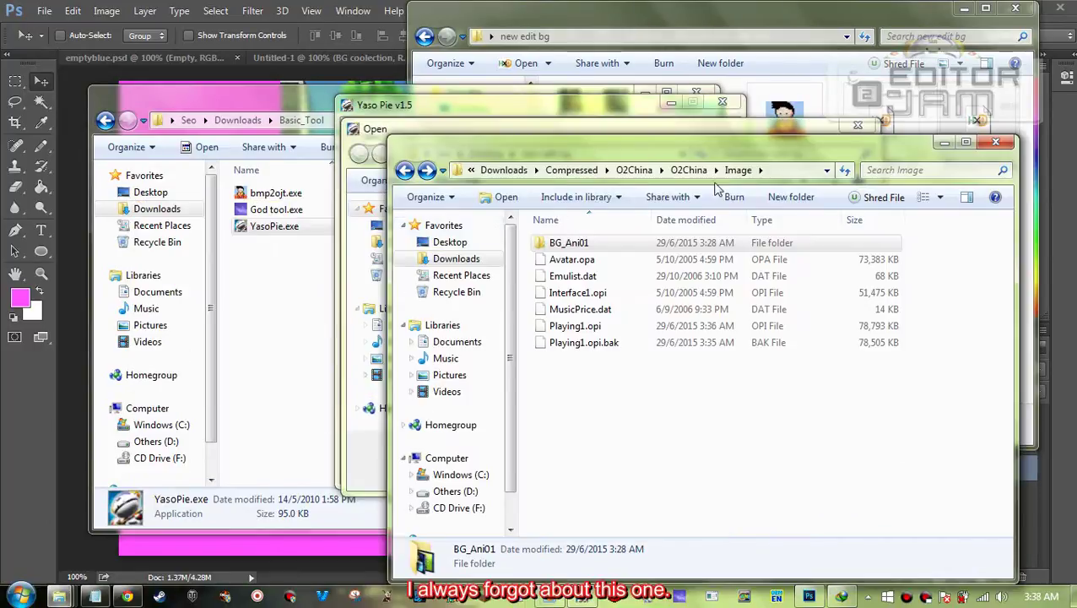
click(802, 171)
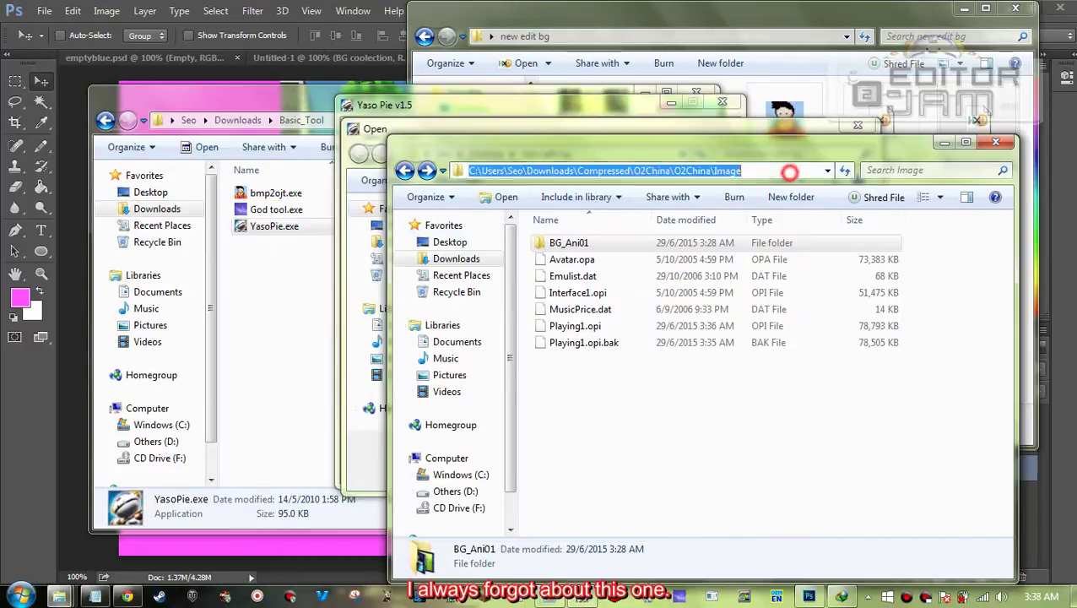
drag(540, 178, 254, 266)
key(ctrl+c)
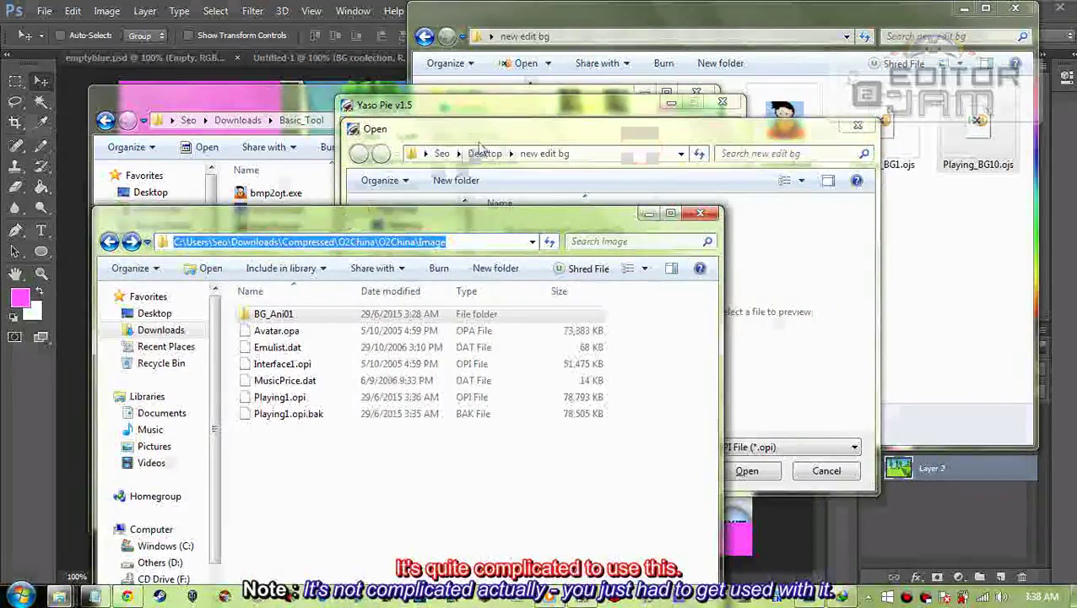
click(590, 135)
click(596, 154)
key(ctrl+v)
click(699, 156)
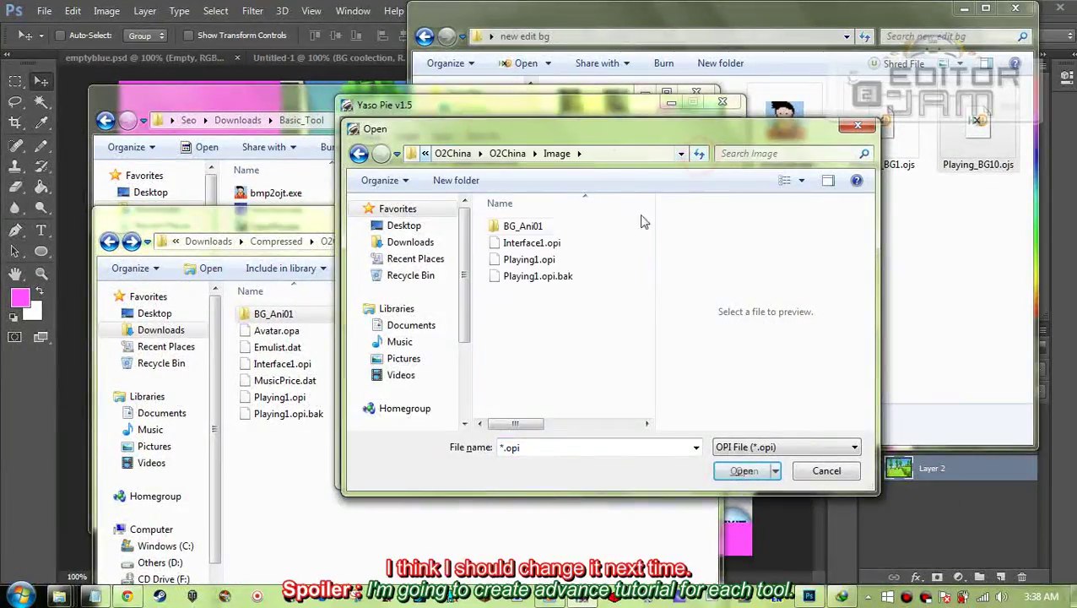
click(540, 259)
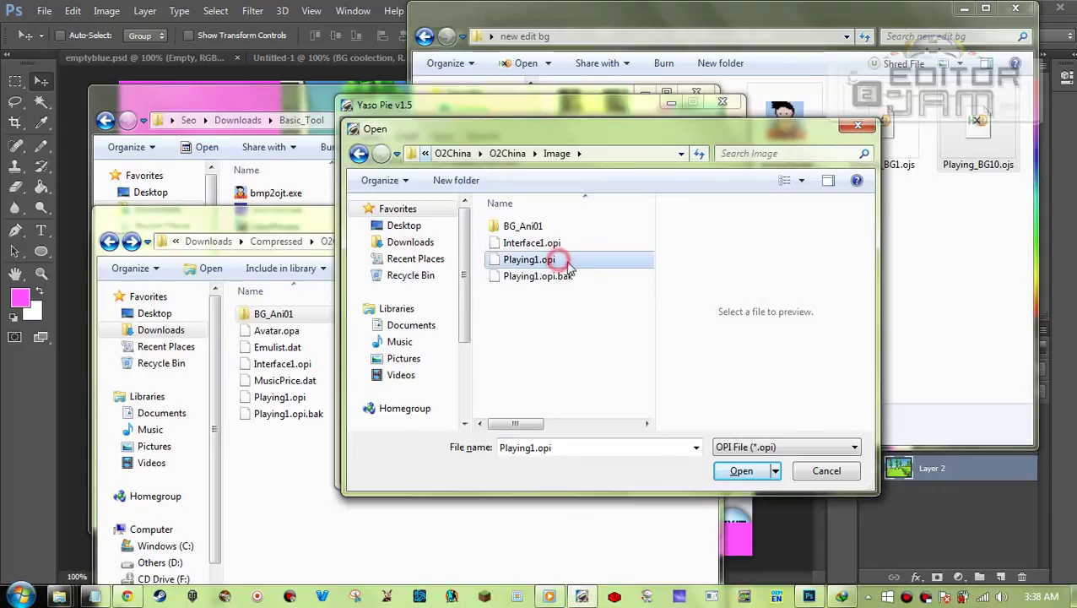
click(741, 470)
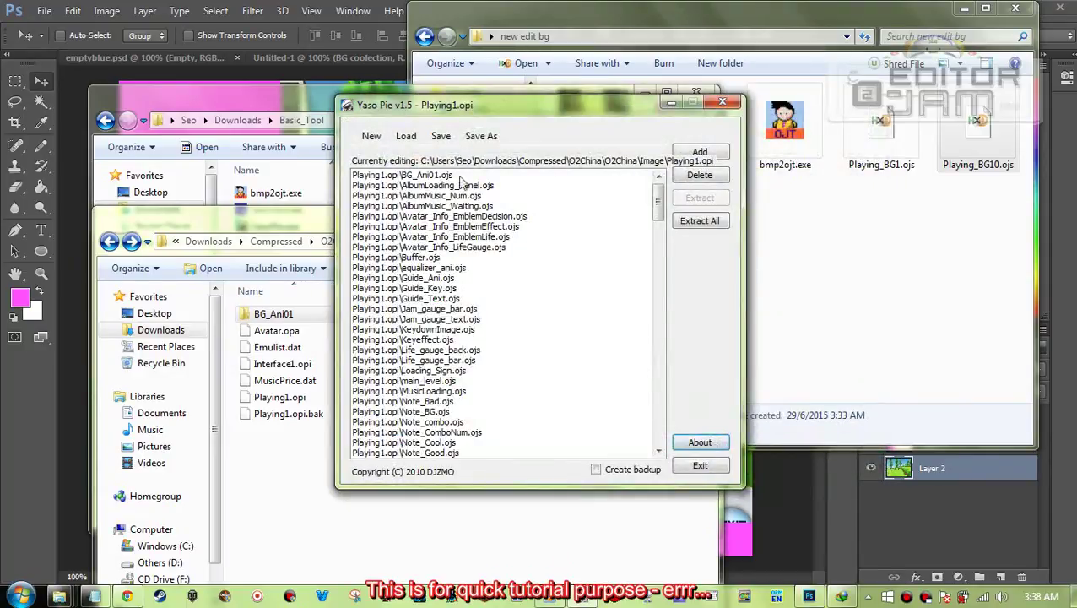
- Delete the original Playing_BG10.ojs entry from the archive
drag(517, 118, 387, 155)
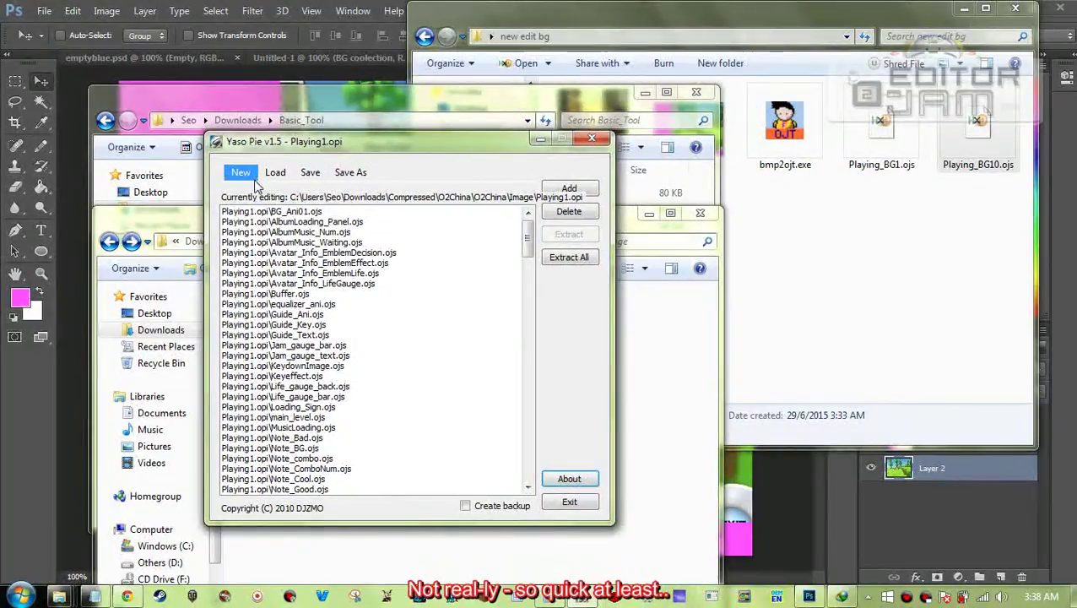
drag(533, 247, 538, 480)
click(408, 489)
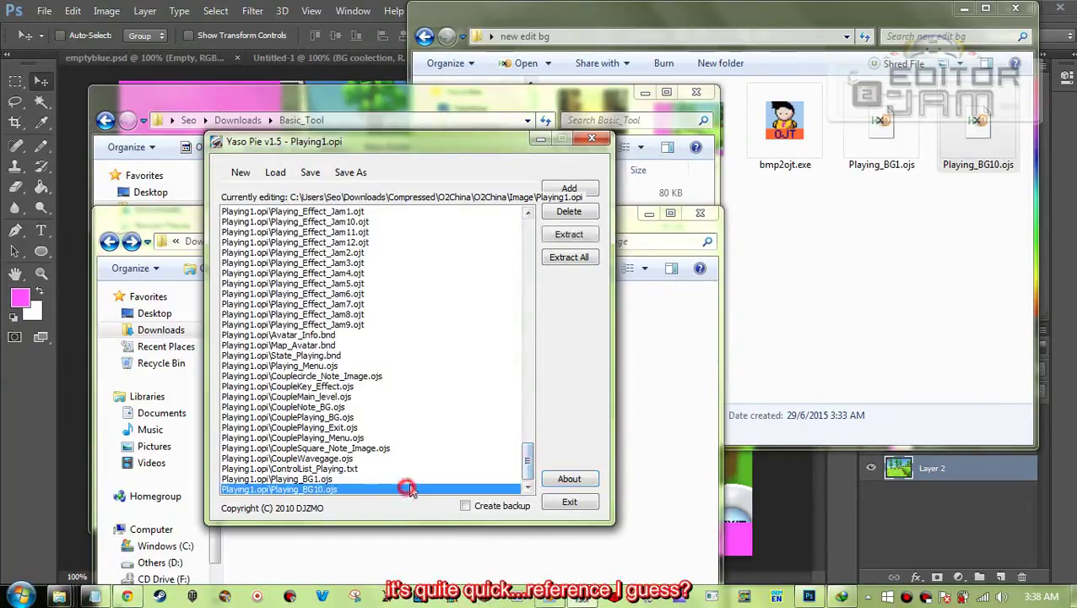
click(570, 213)
- Add the custom Playing_BG10.ojs from the new edit bg folder to the archive
click(569, 189)
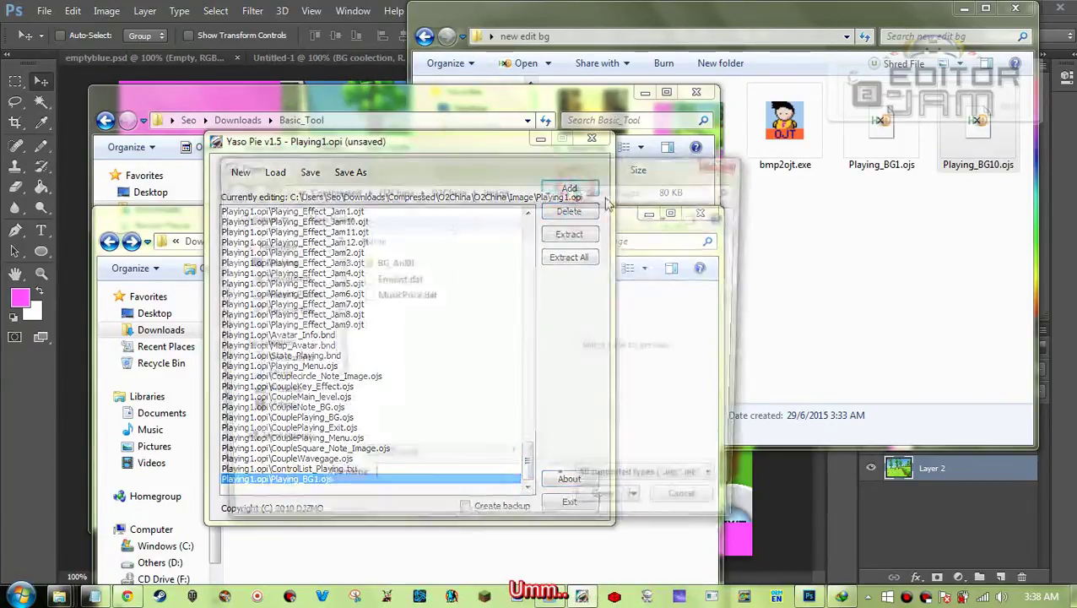
click(873, 240)
click(601, 37)
key(ctrl+c)
click(340, 141)
click(471, 189)
key(ctrl+v)
key(Return)
click(436, 283)
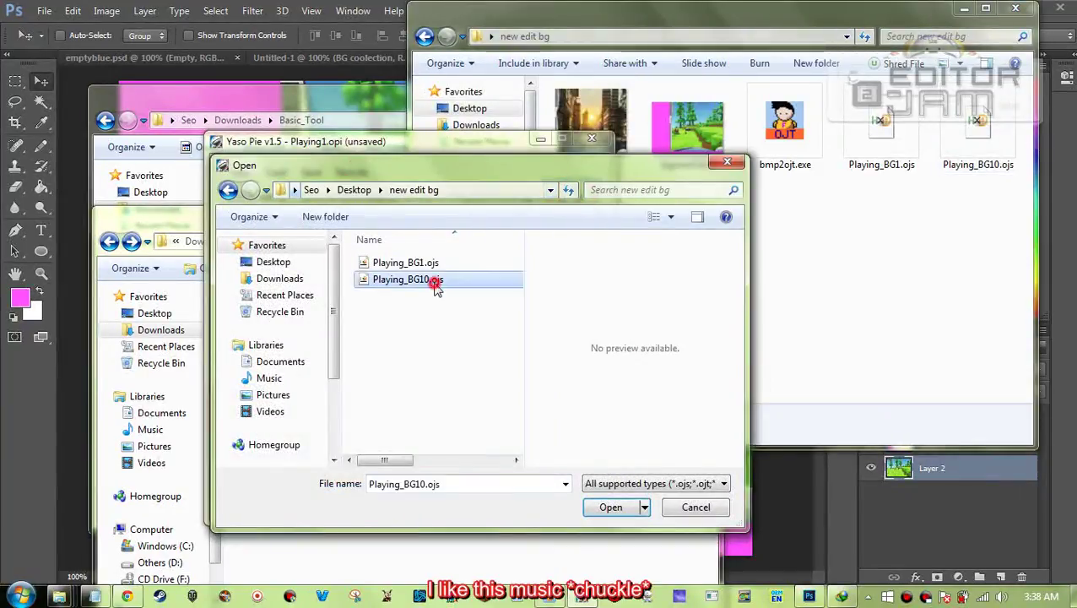
click(610, 510)
click(397, 489)
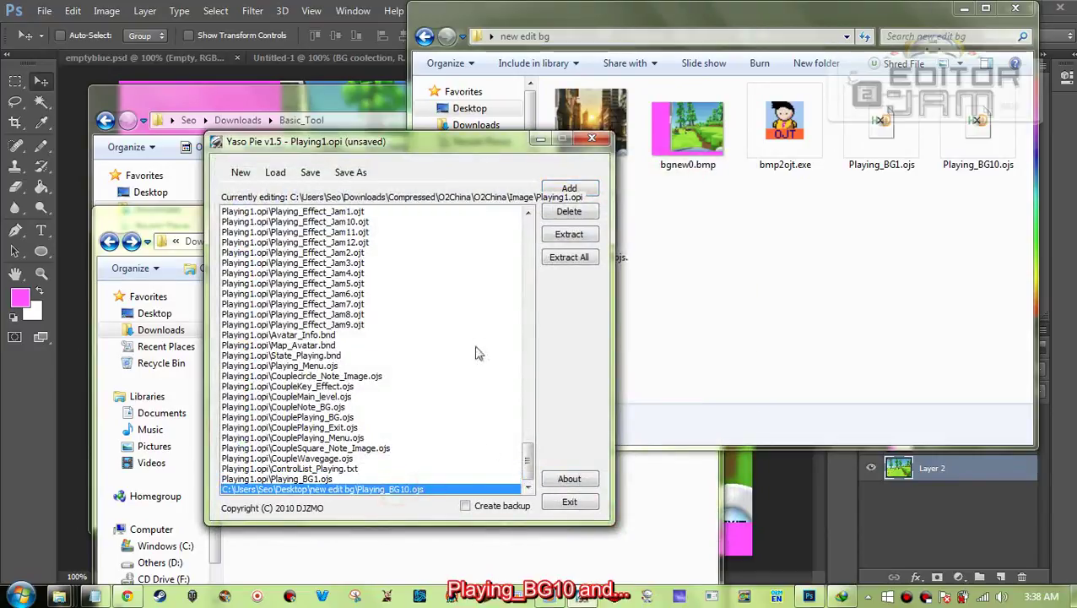
- Save the updated Playing1.opi and close Yaso Pie
click(312, 172)
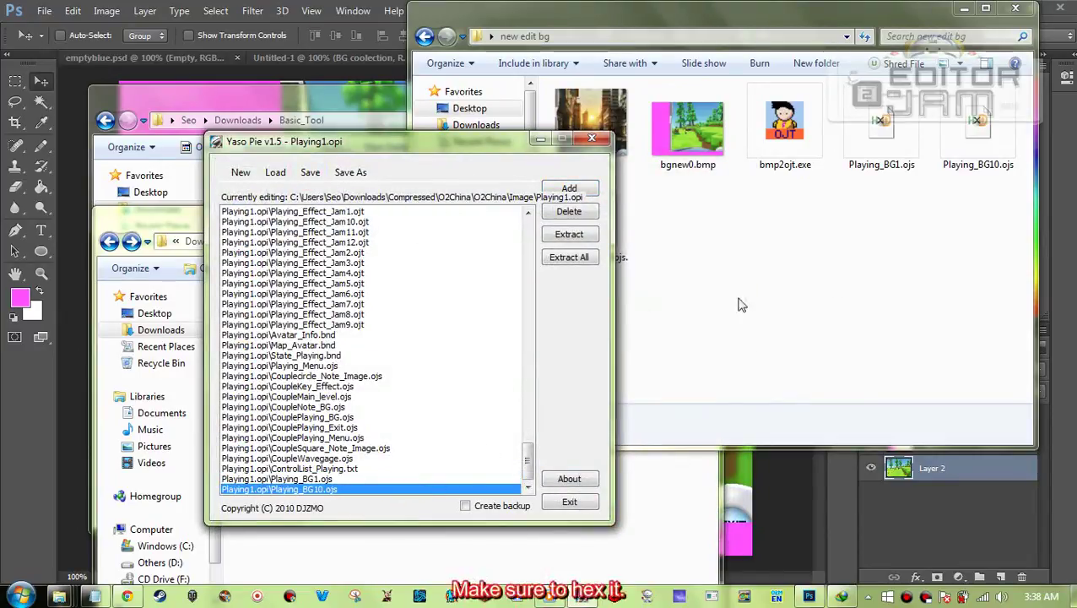
drag(485, 161, 588, 129)
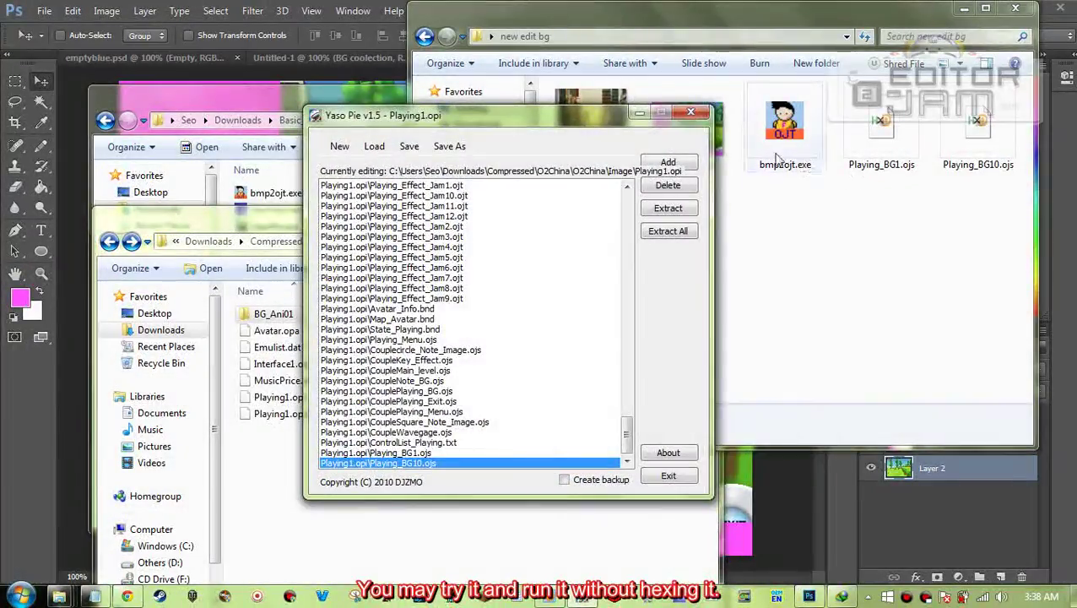
mouse_move(624, 433)
mouse_down()
mouse_move(628, 425)
mouse_move(627, 434)
mouse_up()
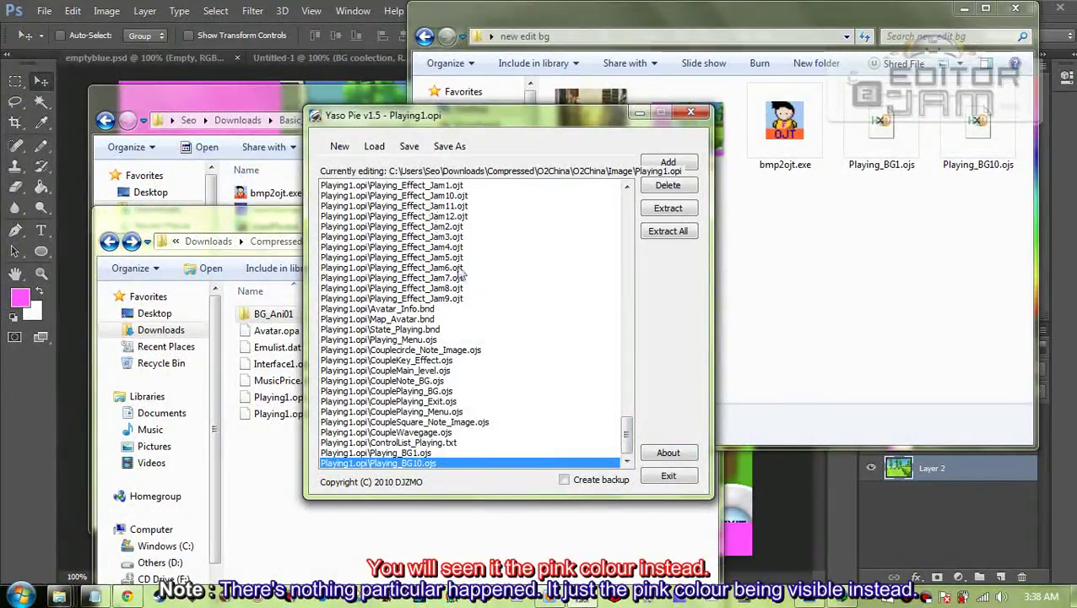
click(690, 115)
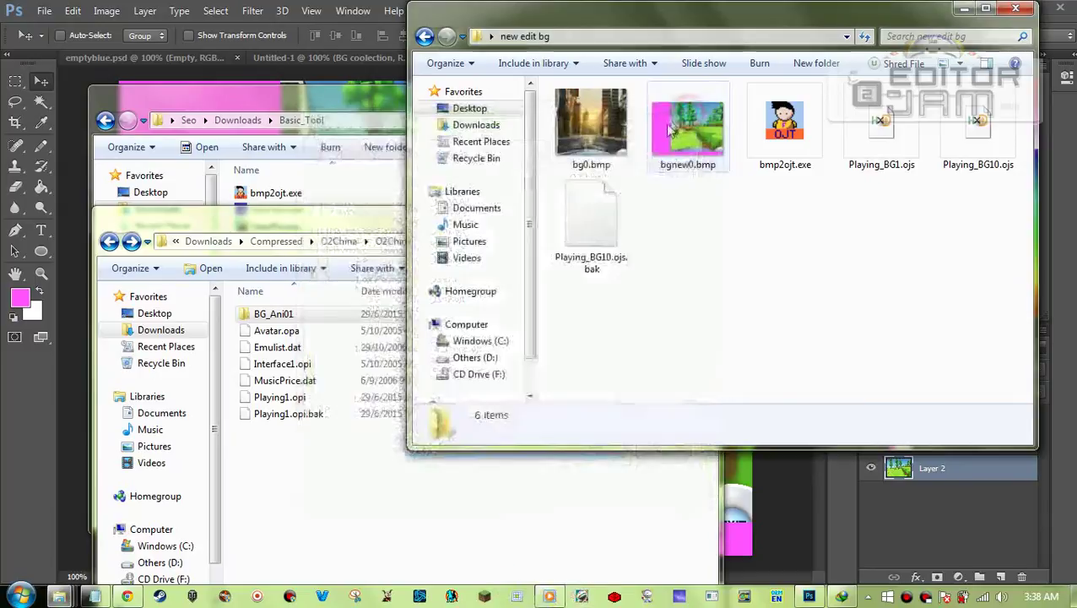
click(253, 100)
- Launch God tool and open Playing1.opi
double_click(287, 211)
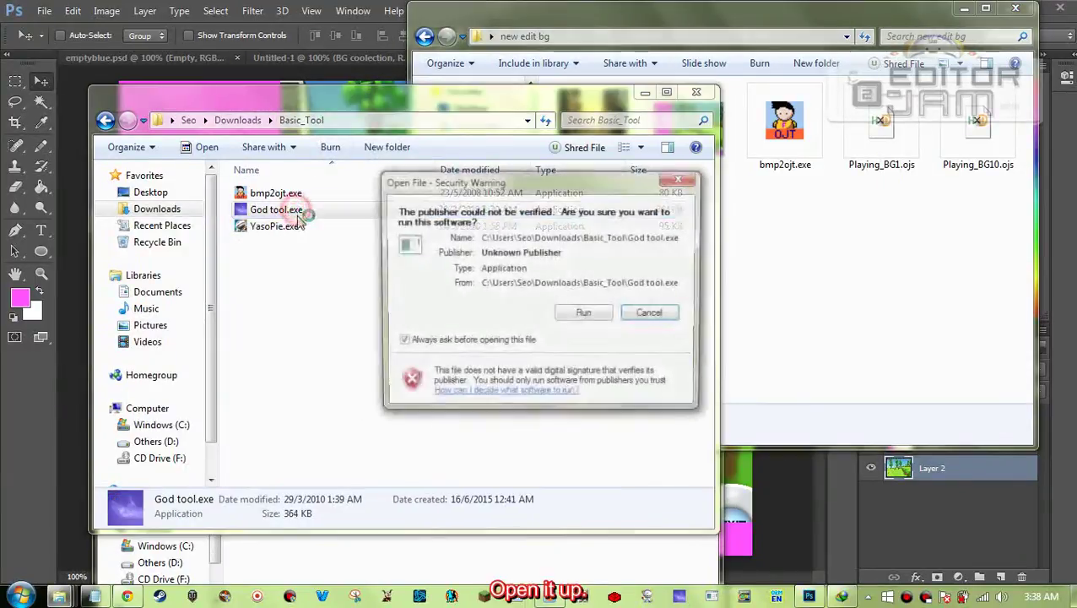
click(588, 311)
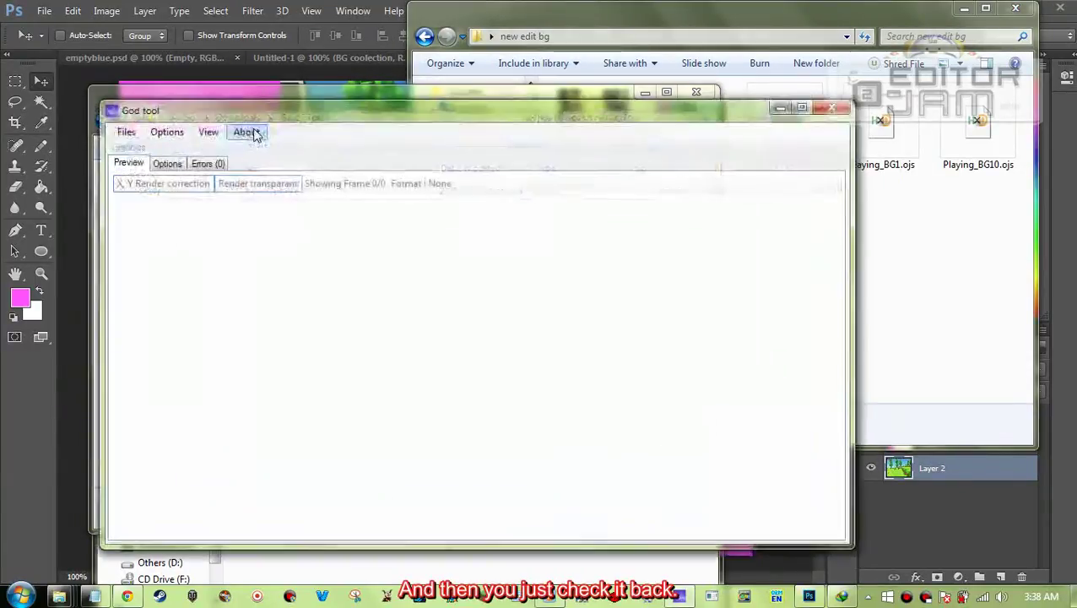
click(126, 132)
click(137, 148)
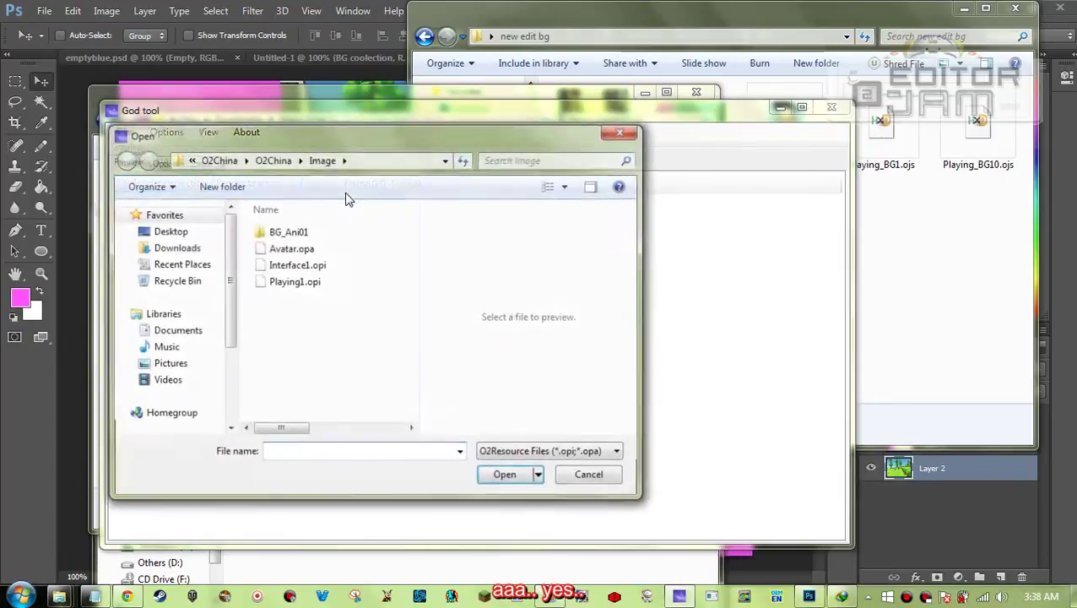
double_click(328, 287)
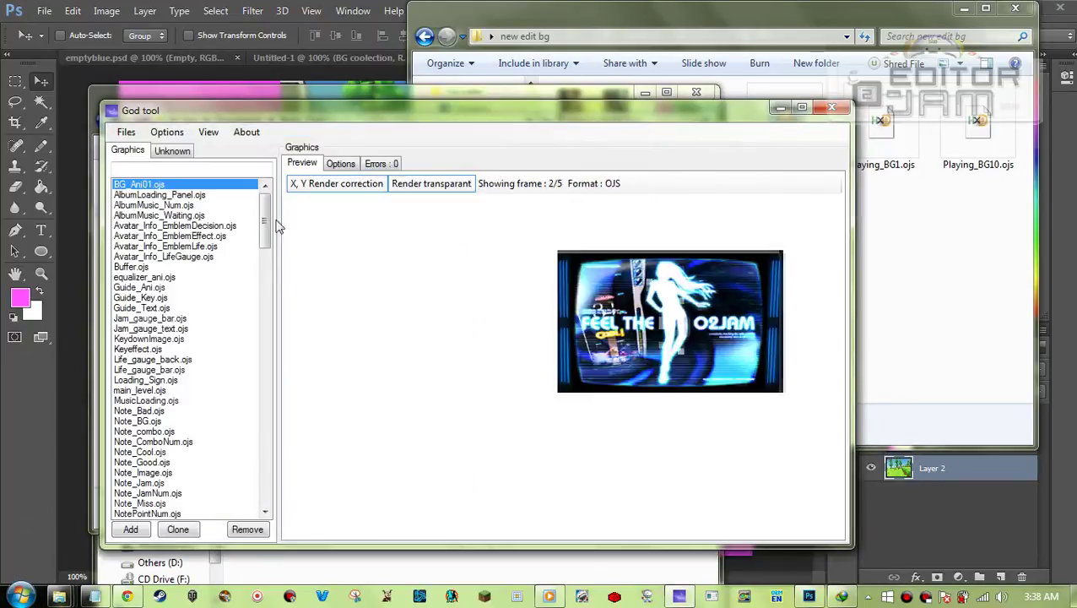
- Check that Playing_BG10.ojs shows the forest background in preview and frame options, comparing it with Playing_BG1.ojs
drag(266, 224, 284, 505)
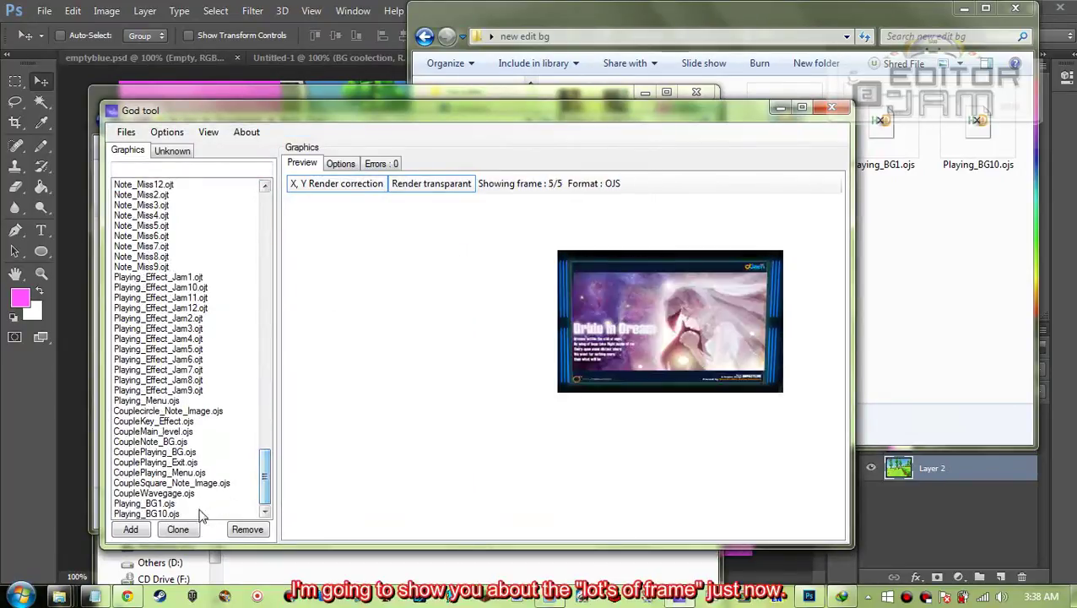
click(235, 511)
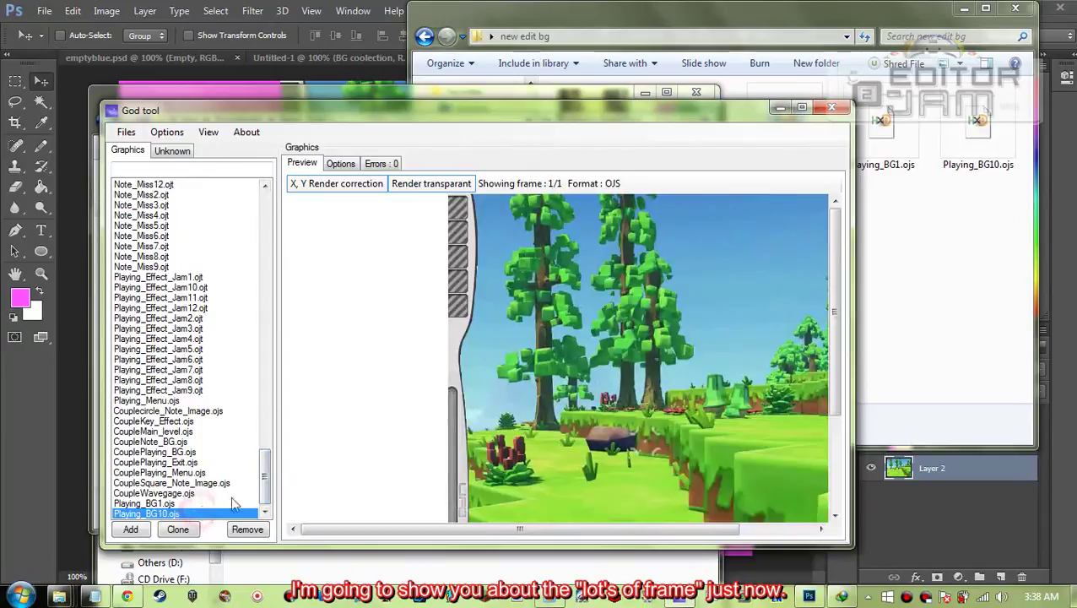
click(341, 163)
click(393, 215)
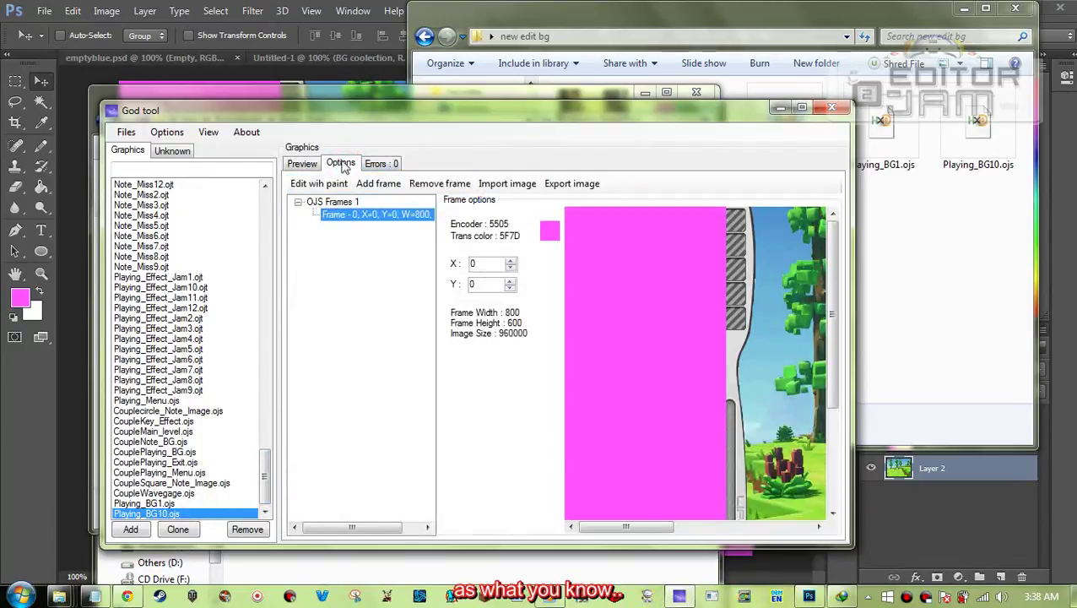
drag(384, 111, 394, 60)
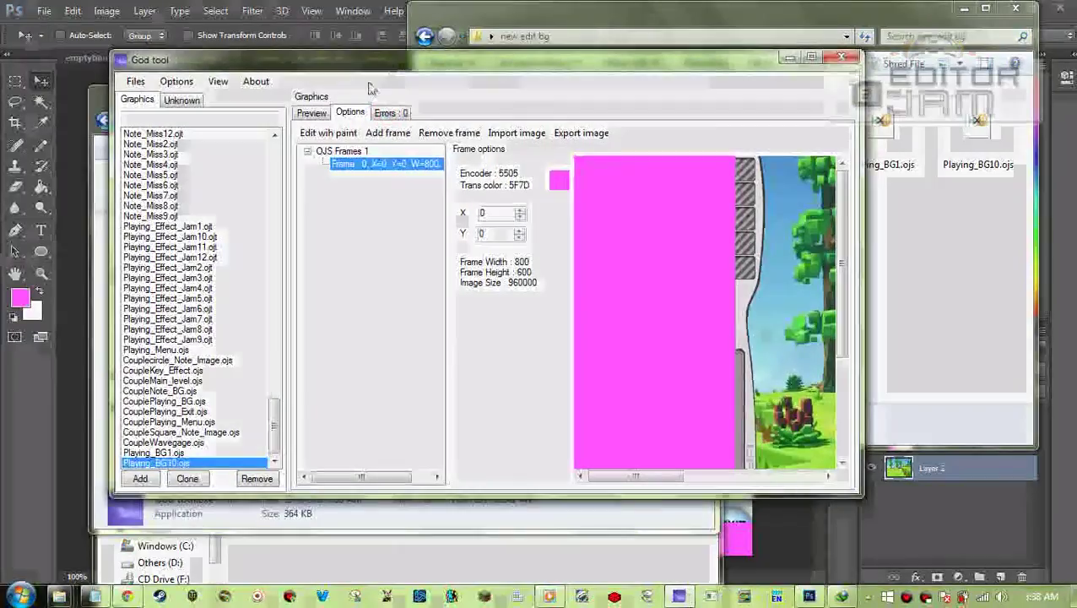
click(311, 112)
click(218, 453)
click(217, 463)
- Preview BG_Ani01.ojs and browse its 285×180 frames 2, 4 and 0
drag(274, 428, 297, 152)
click(212, 135)
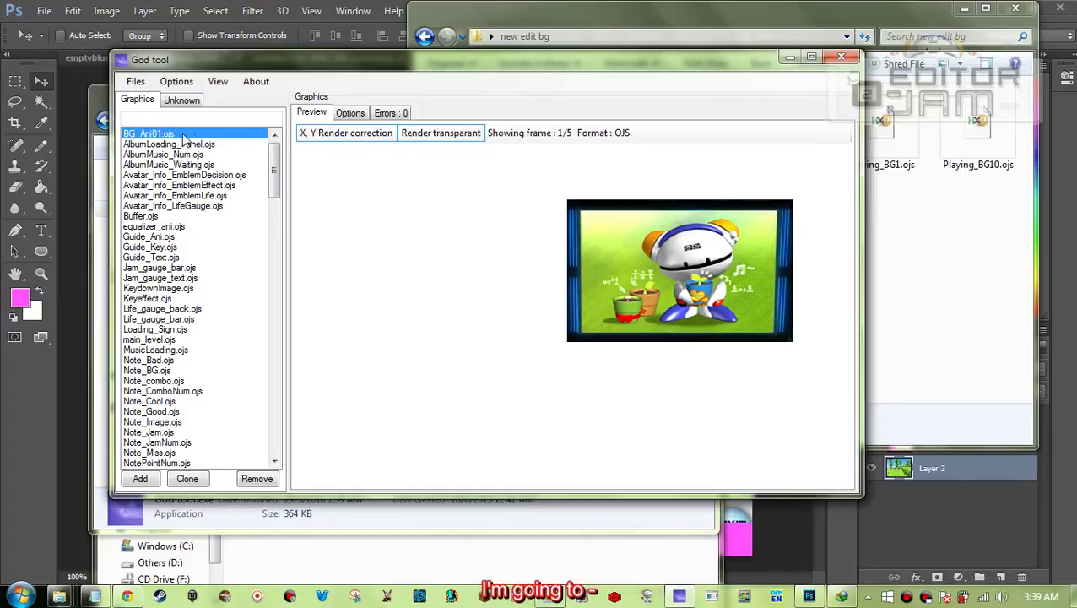
click(350, 114)
click(384, 189)
click(391, 216)
click(384, 164)
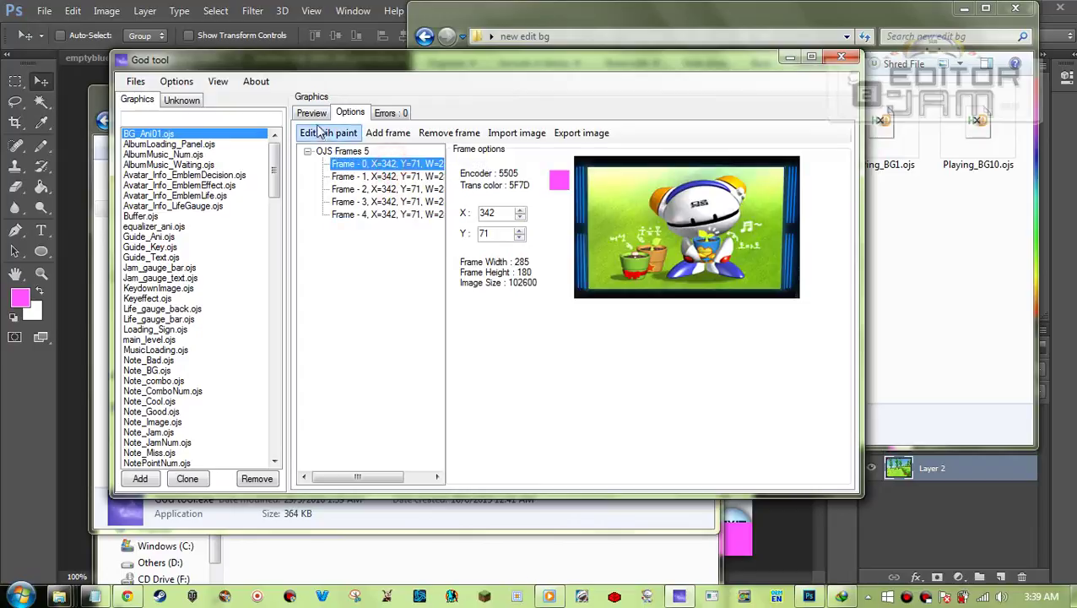
click(312, 112)
- Select bmp2ojt.exe in the Basic_Tool folder
click(933, 261)
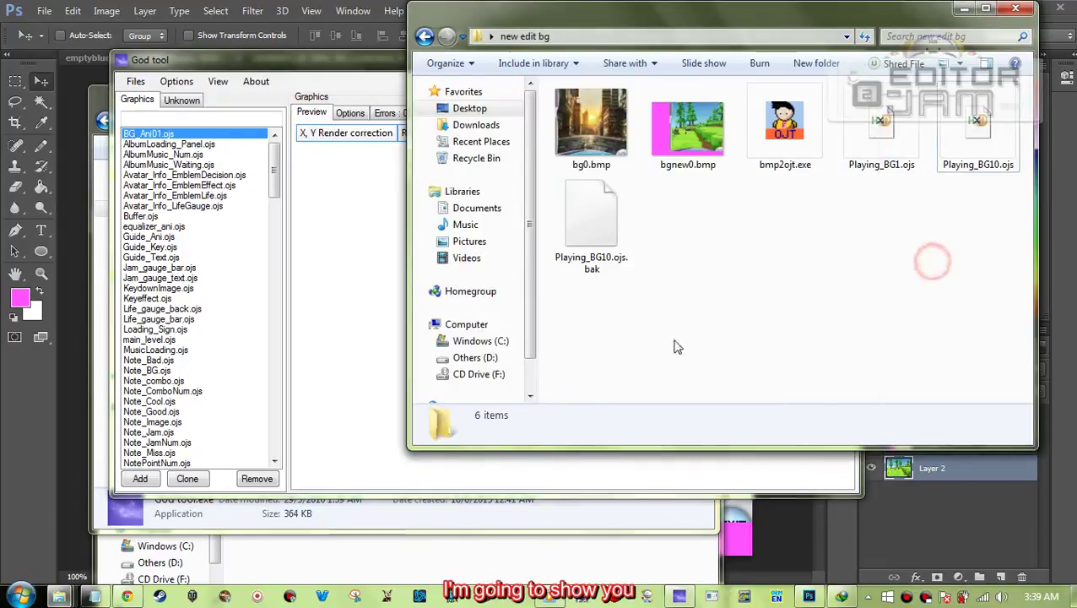
click(363, 325)
click(306, 414)
click(318, 194)
- In the BG_Ani01 folder, delete PackageInfo.xml and paste in bmp2ojt.exe
click(378, 559)
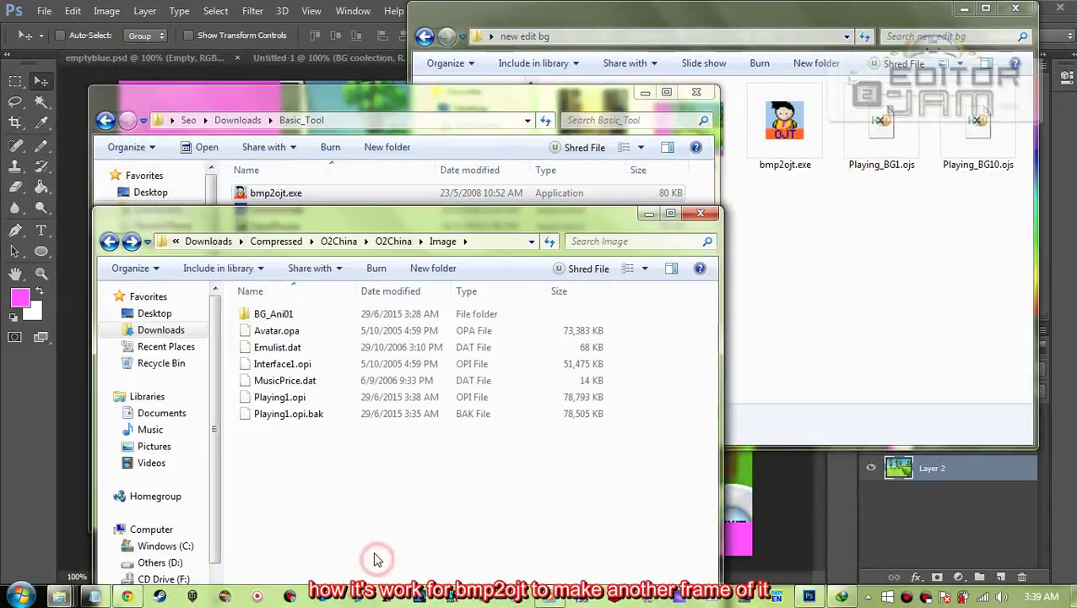
double_click(273, 313)
click(285, 410)
key(Delete)
key(Return)
key(ctrl+v)
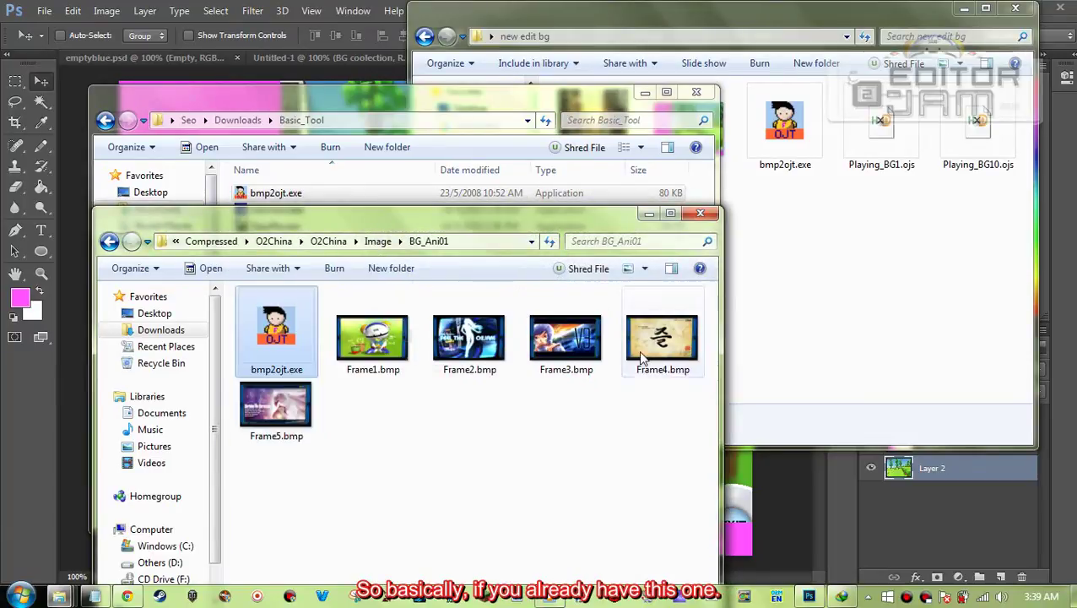
click(513, 398)
- Run bmp2ojt.exe, move its window aside, and start renaming Frame1.bmp
click(290, 333)
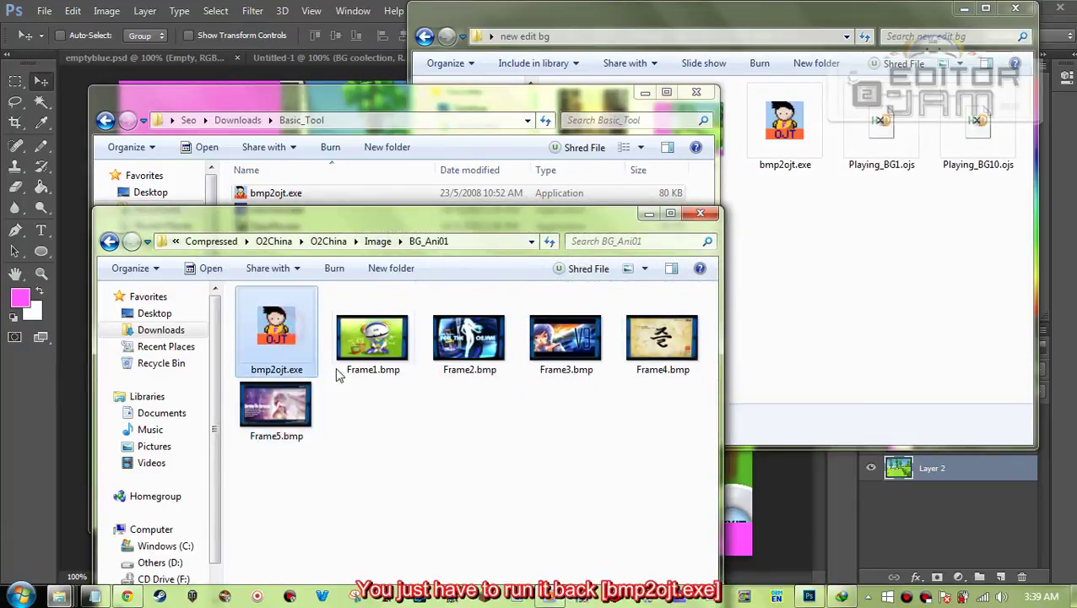
double_click(287, 346)
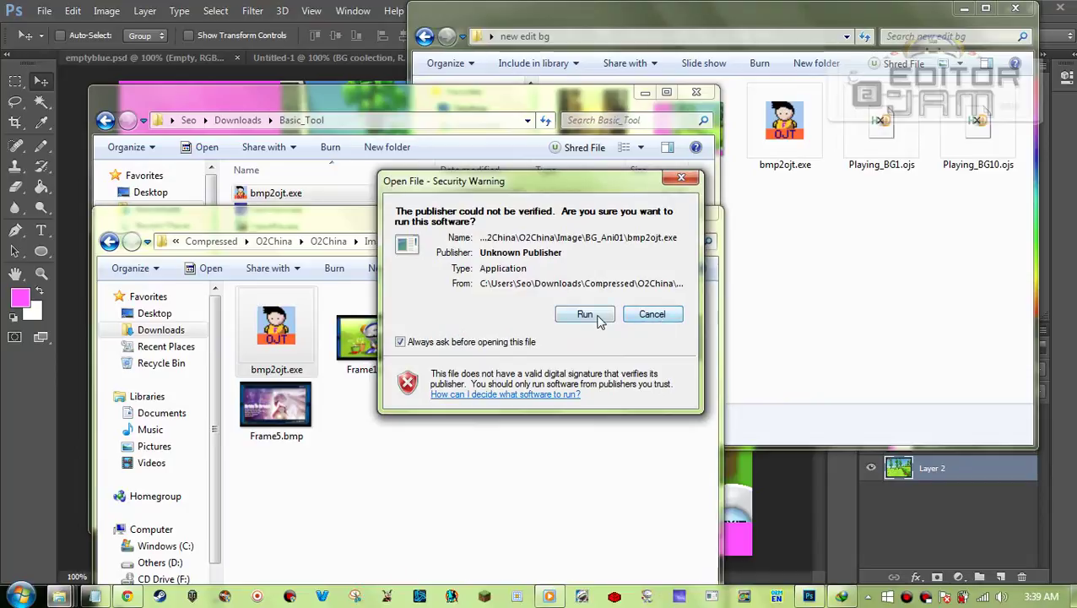
click(596, 316)
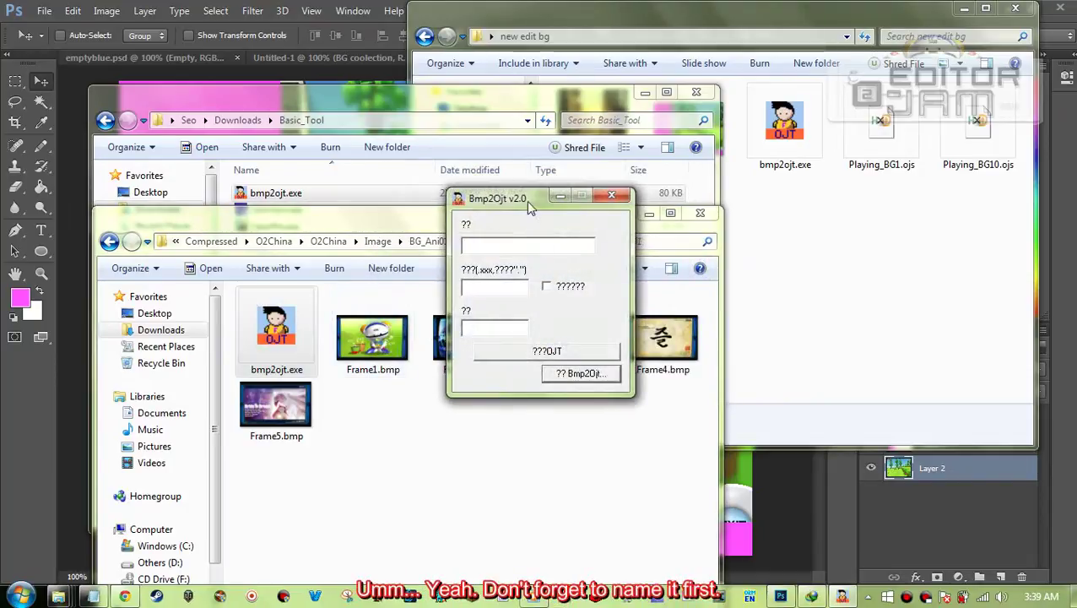
drag(529, 207, 895, 235)
click(372, 338)
right_click(380, 342)
click(446, 549)
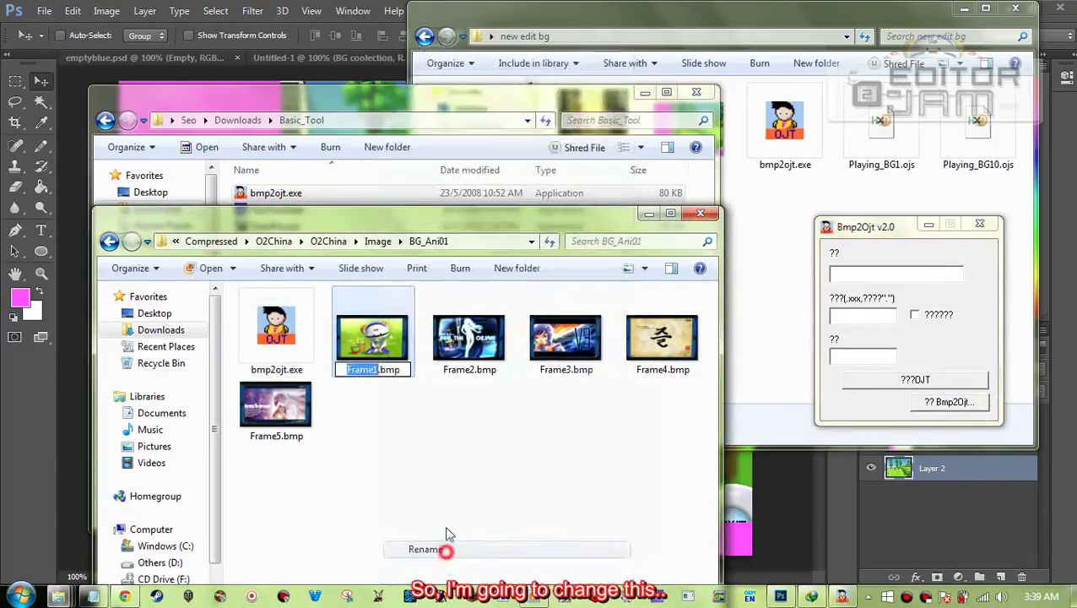
- Rename Frame1.bmp to Frame0.bmp and Frame2.bmp to Frame1.bmp
key(BackSpace)
click(473, 473)
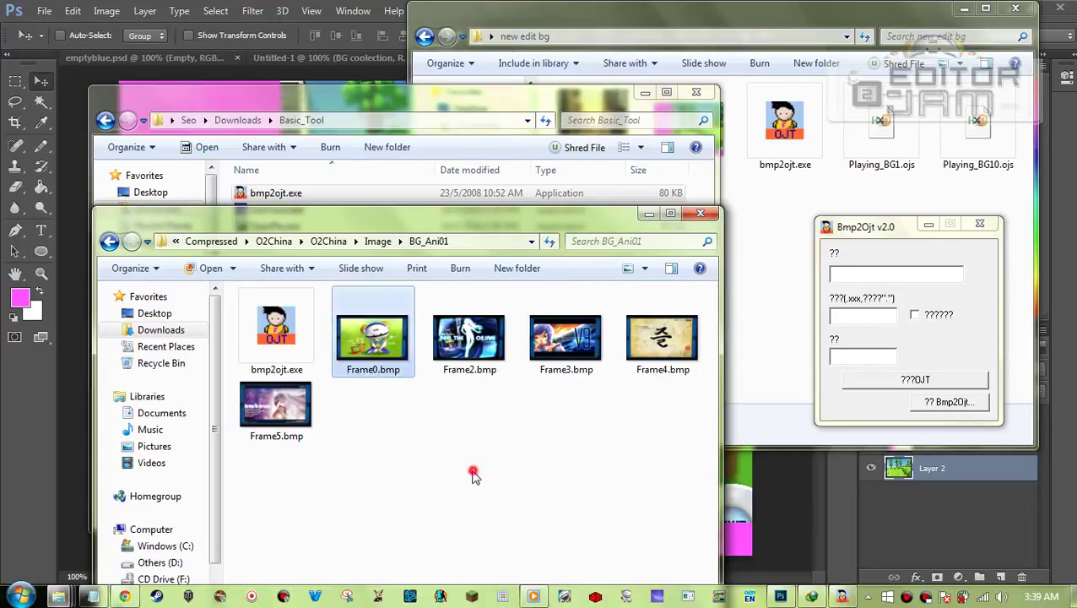
right_click(489, 338)
click(541, 549)
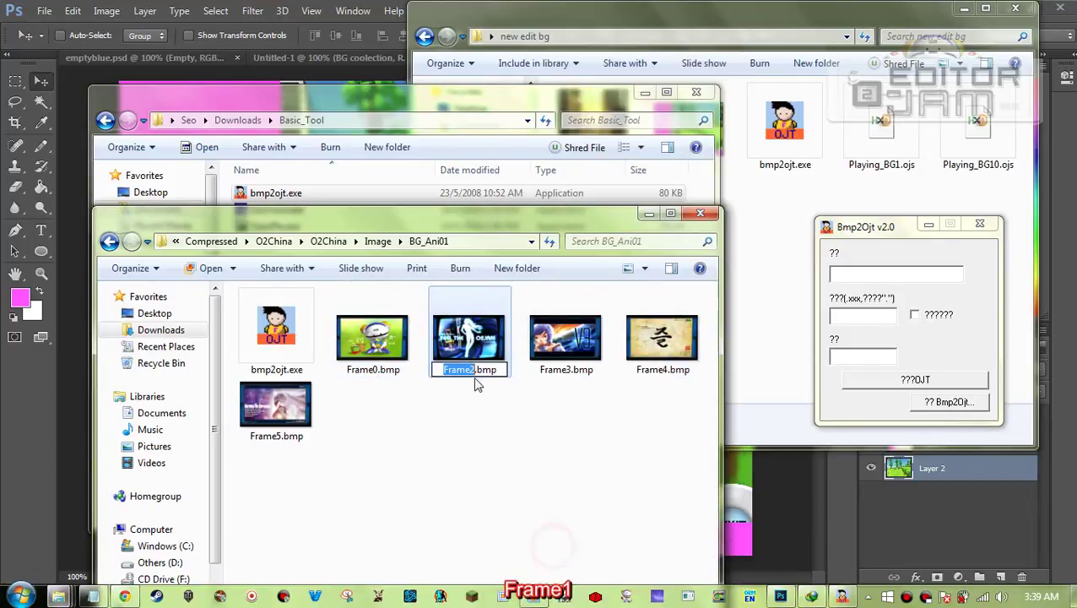
click(473, 372)
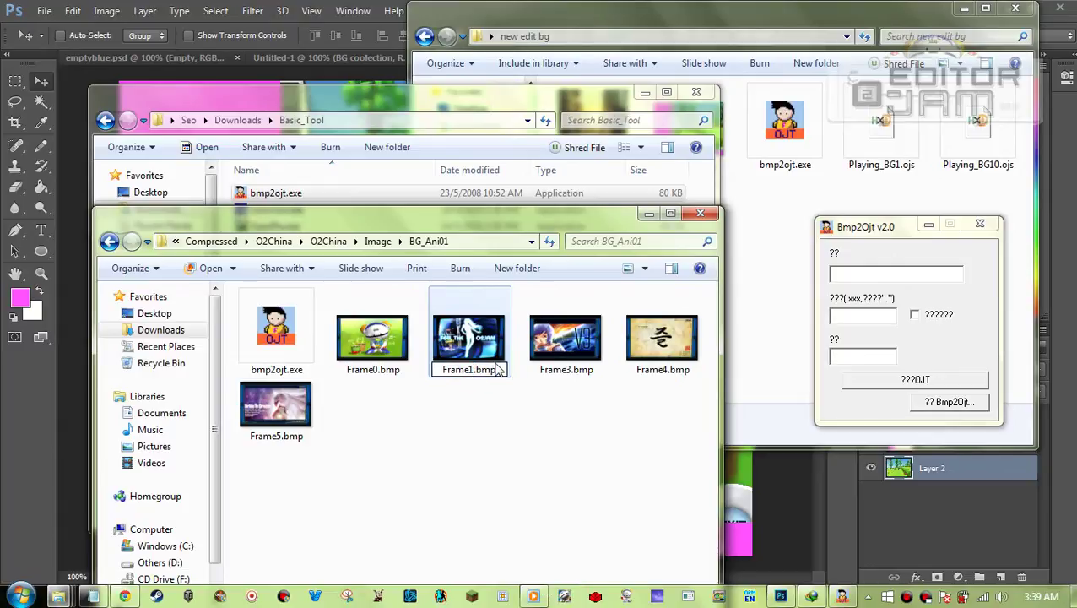
- Renumber Frame3, Frame4 and Frame5.bmp to Frame2, Frame3 and Frame4.bmp
right_click(570, 350)
click(603, 549)
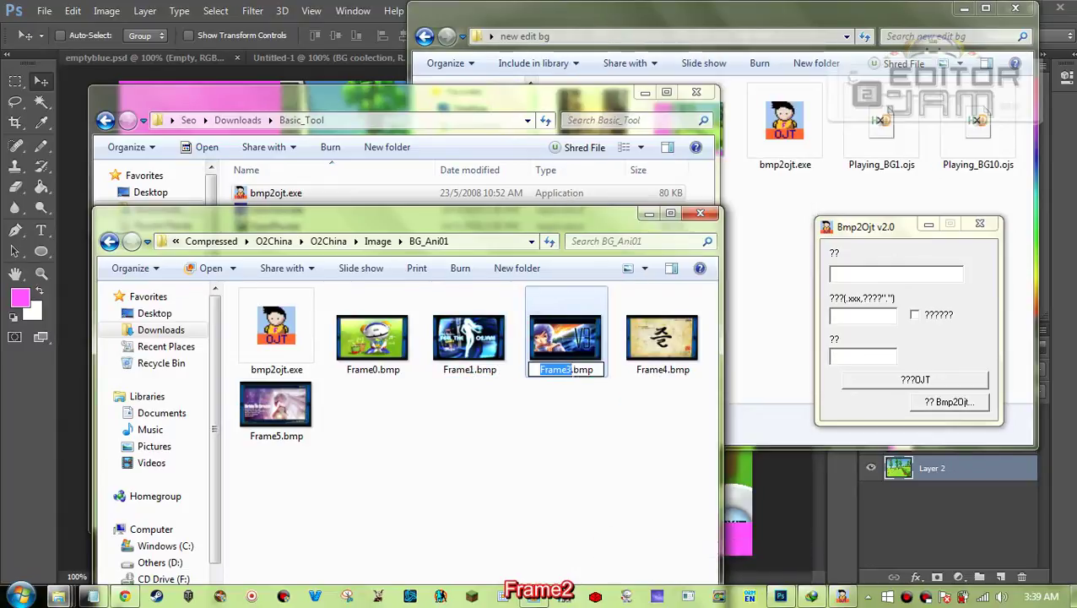
click(568, 369)
right_click(662, 346)
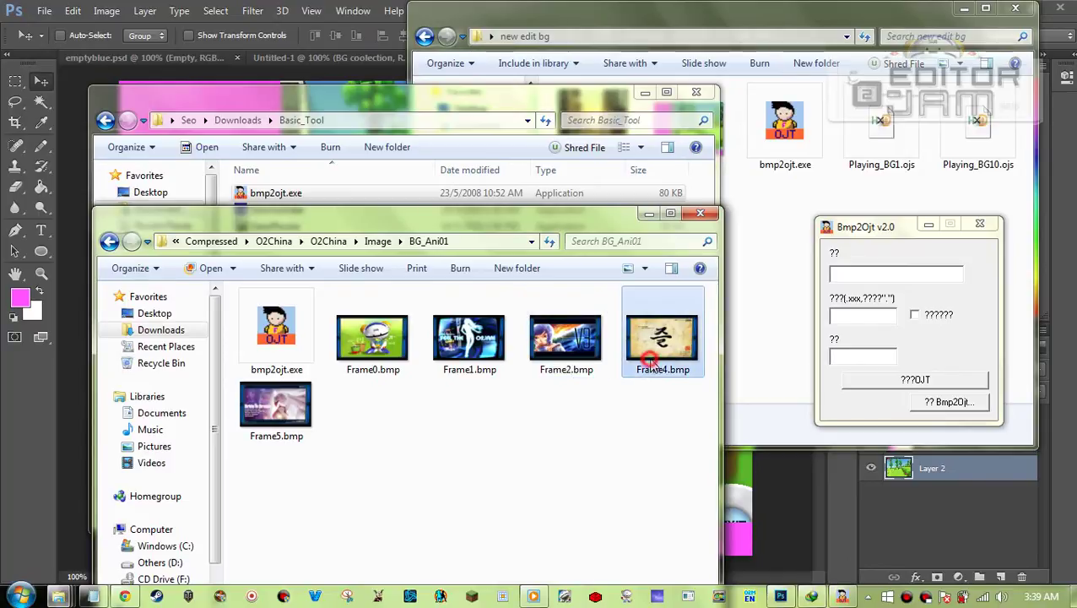
click(693, 549)
click(663, 369)
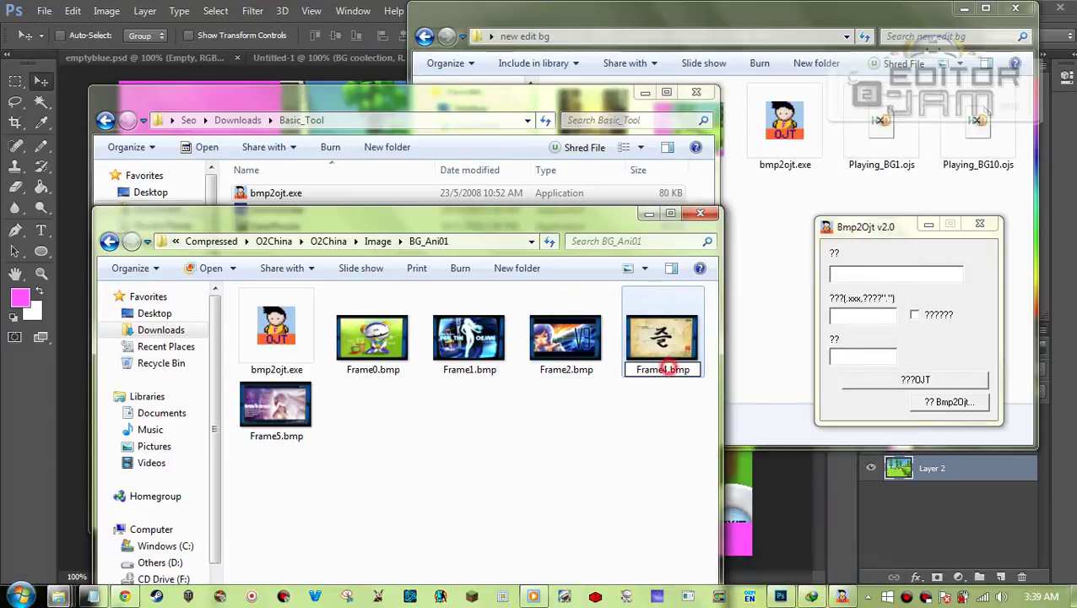
right_click(247, 403)
click(339, 546)
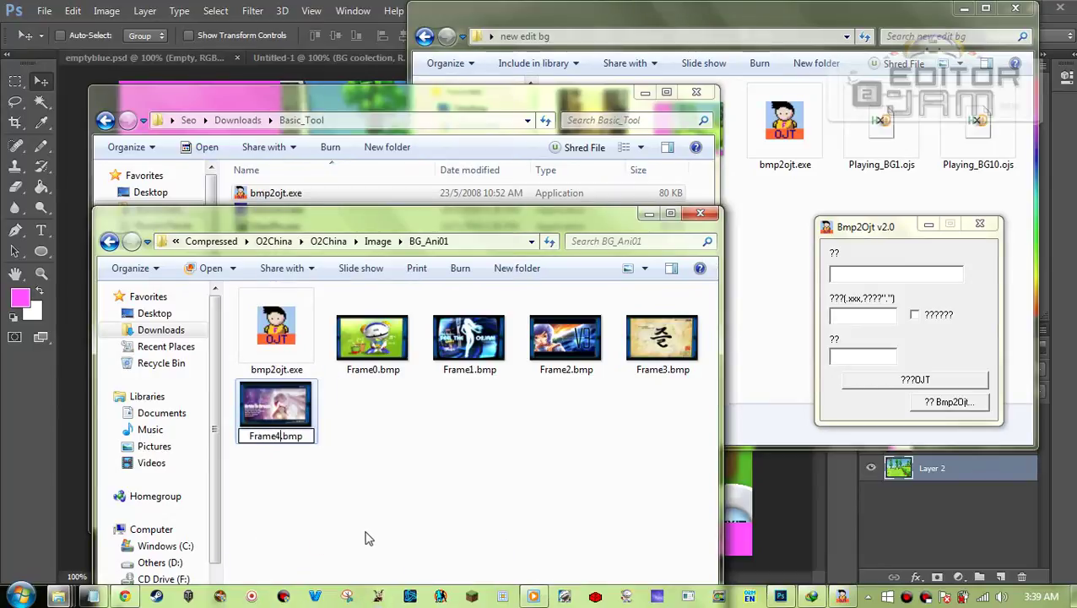
click(395, 488)
click(379, 354)
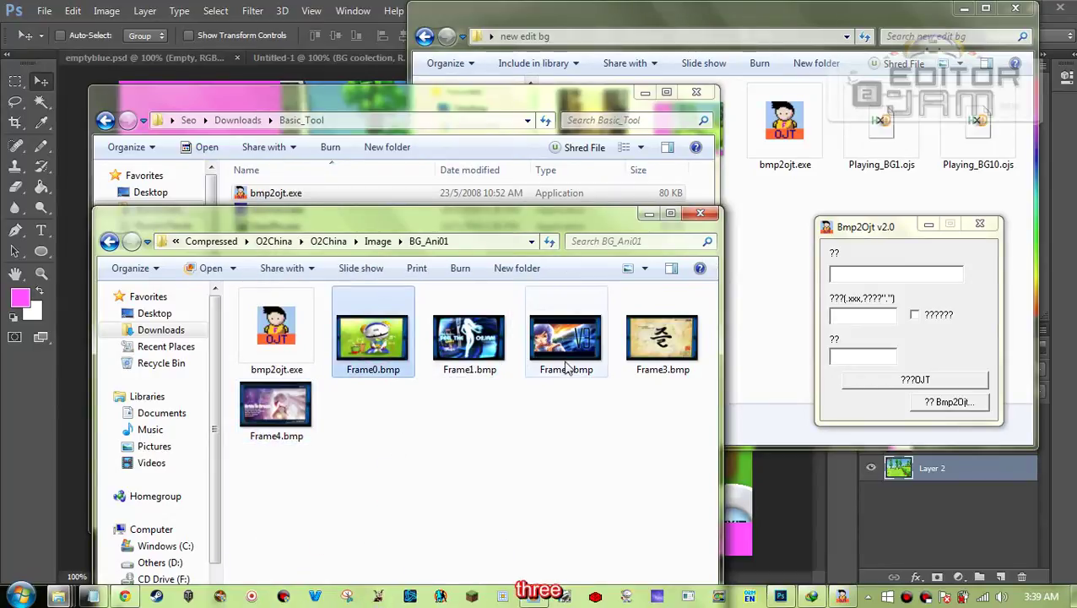
click(458, 448)
- In Bmp2Ojt, generate Frame.ojt from the five Frame bitmaps with format .bmp
drag(499, 208, 530, 164)
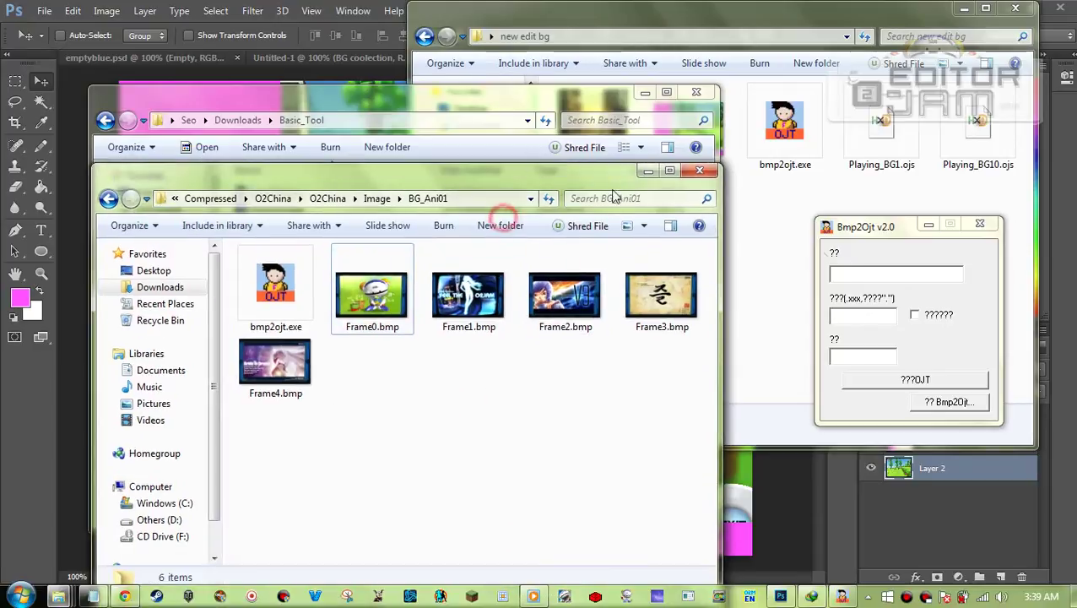
click(844, 275)
text(Fr)
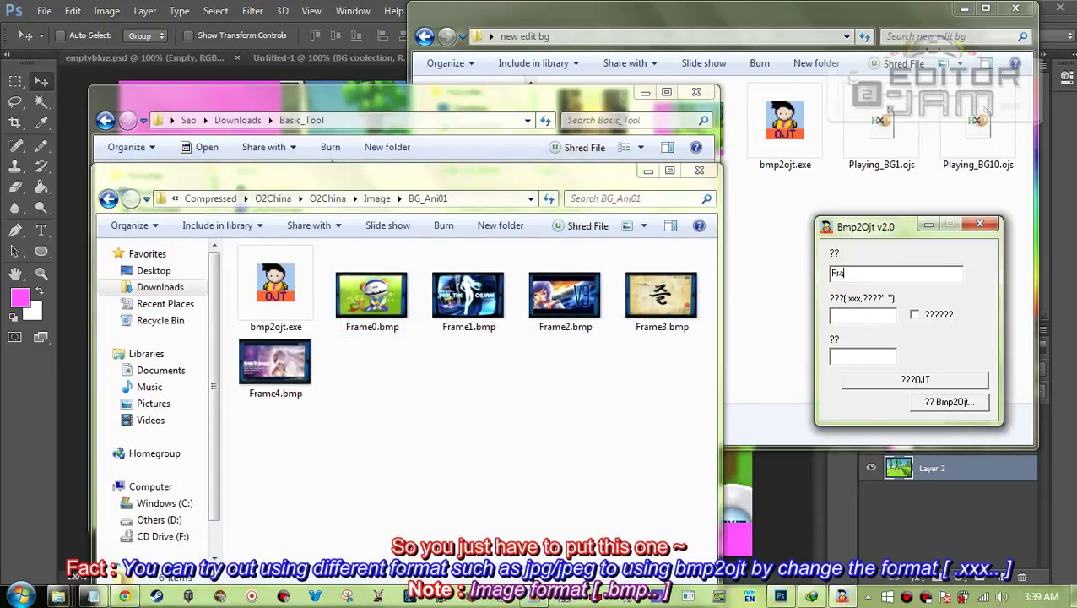
text(a)
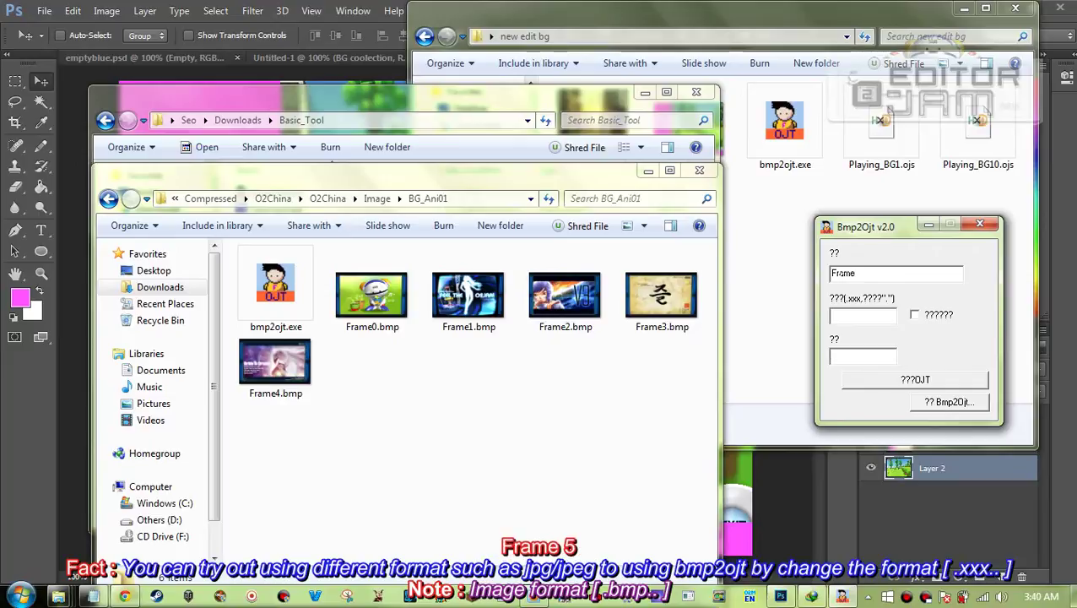
click(869, 315)
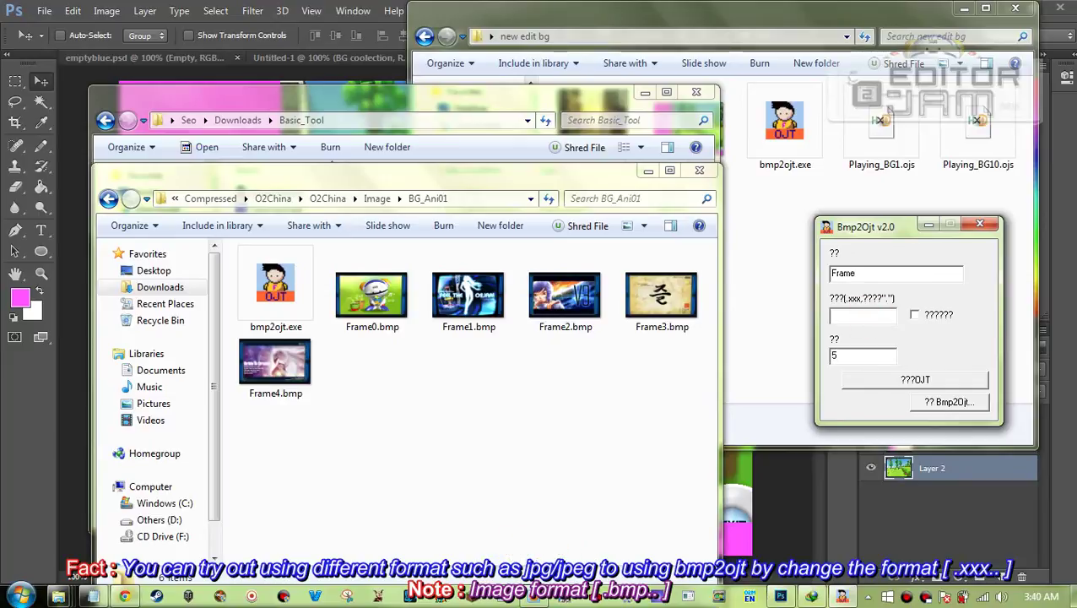
text(.bmp.)
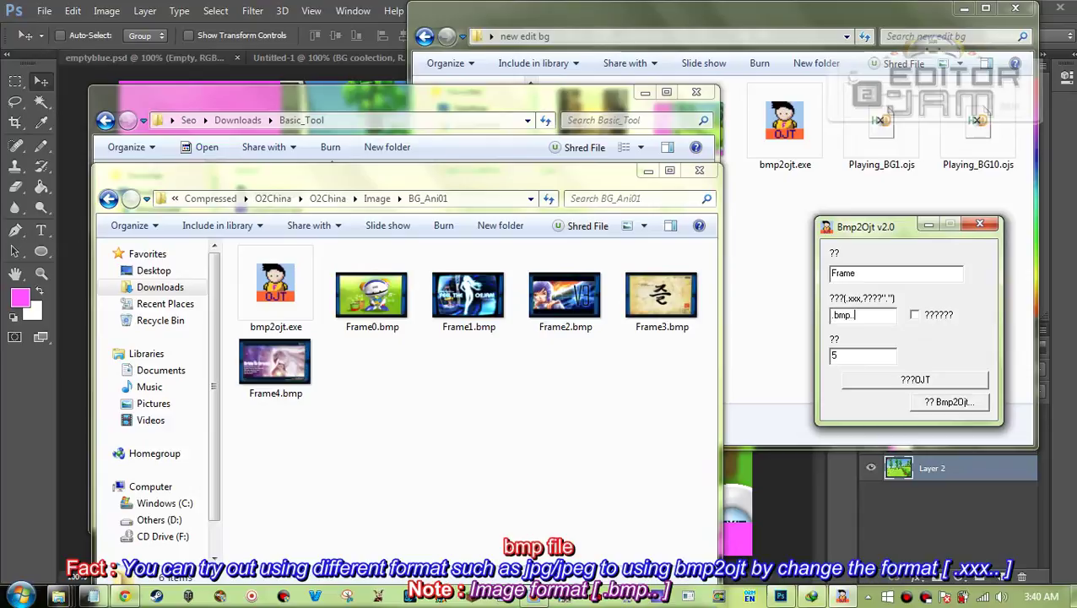
click(901, 379)
click(588, 350)
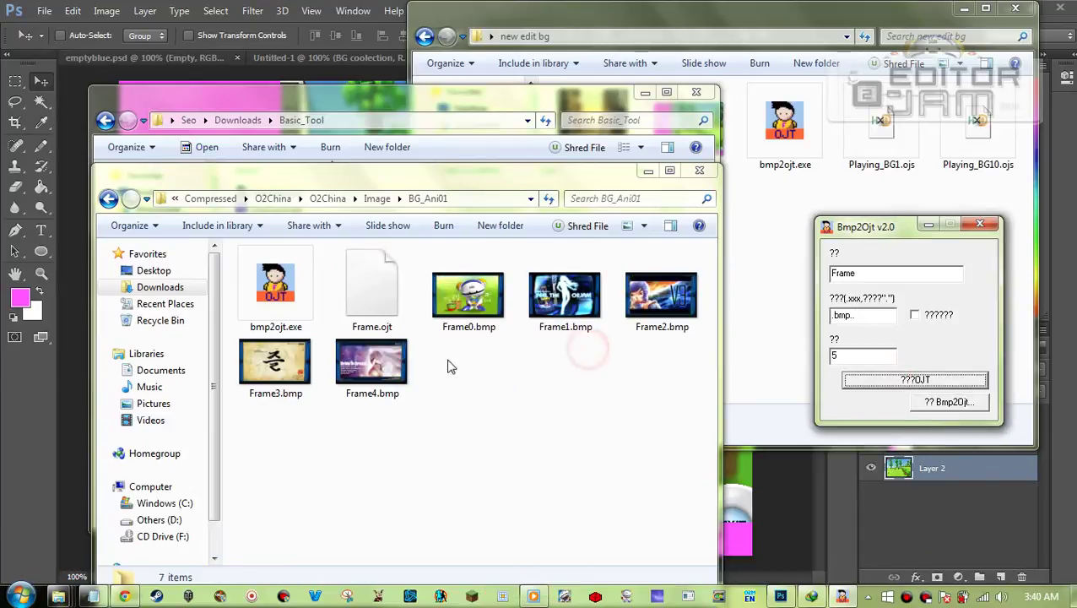
- Rename Frame.ojt to BG_Ani01.ojs, accepting the extension change
right_click(371, 314)
click(425, 549)
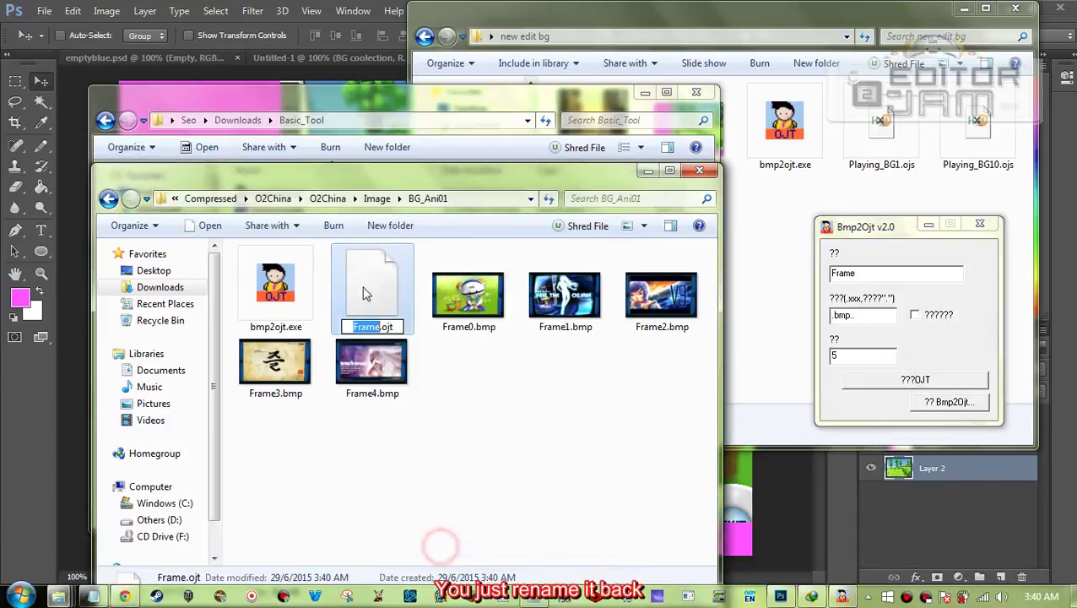
text(BG)
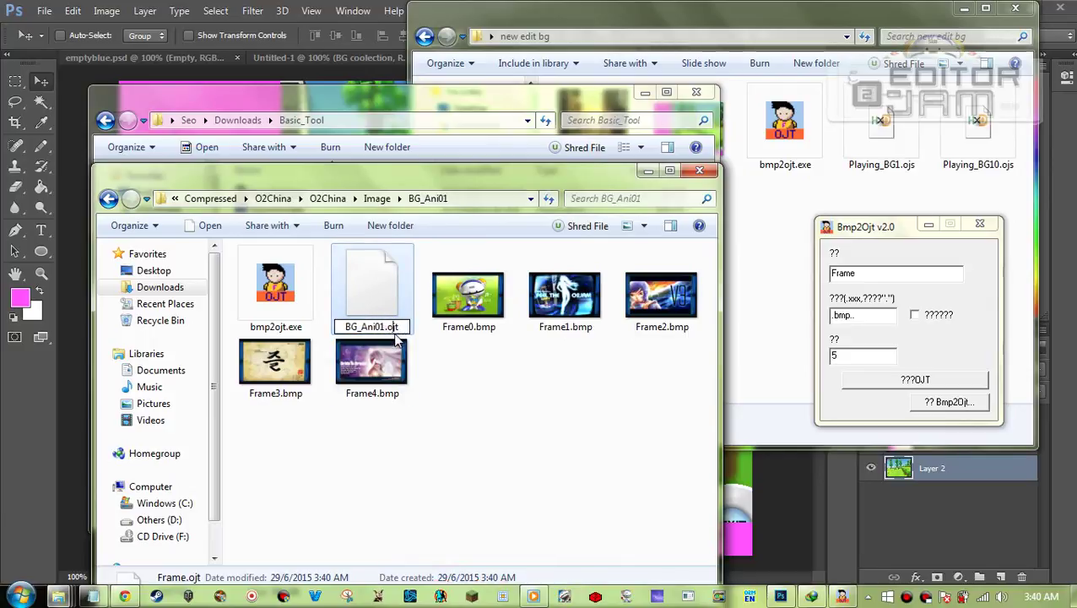
text(_Ani01)
key(Return)
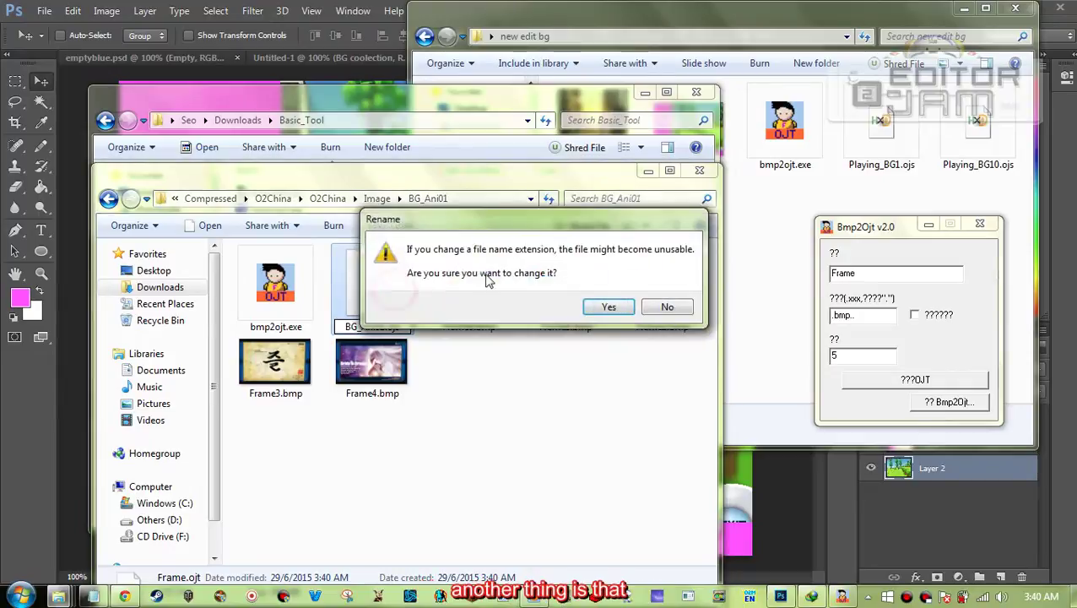
click(606, 306)
drag(877, 226, 561, 213)
- Set the Bmp2Ojt frame count to 1 and generate a new single-frame Frame.ojt
click(281, 305)
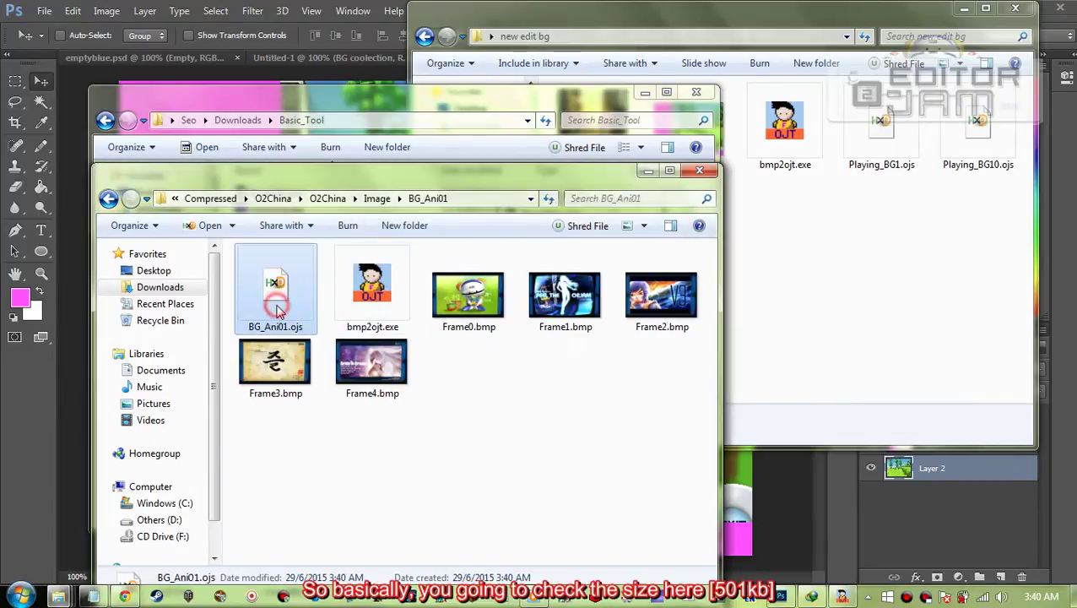
drag(343, 171, 299, 65)
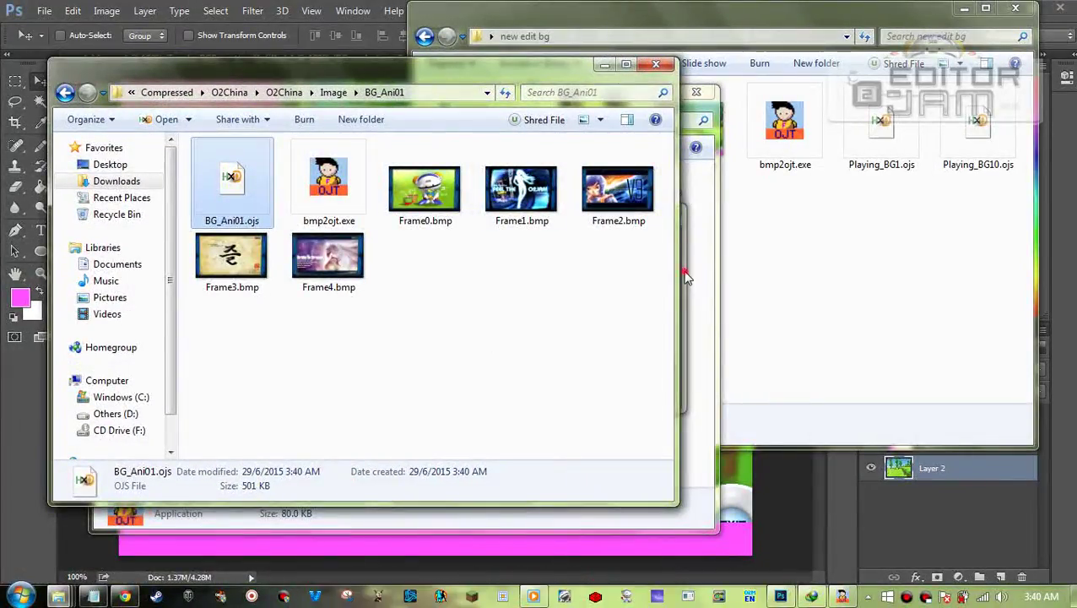
drag(574, 66, 500, 100)
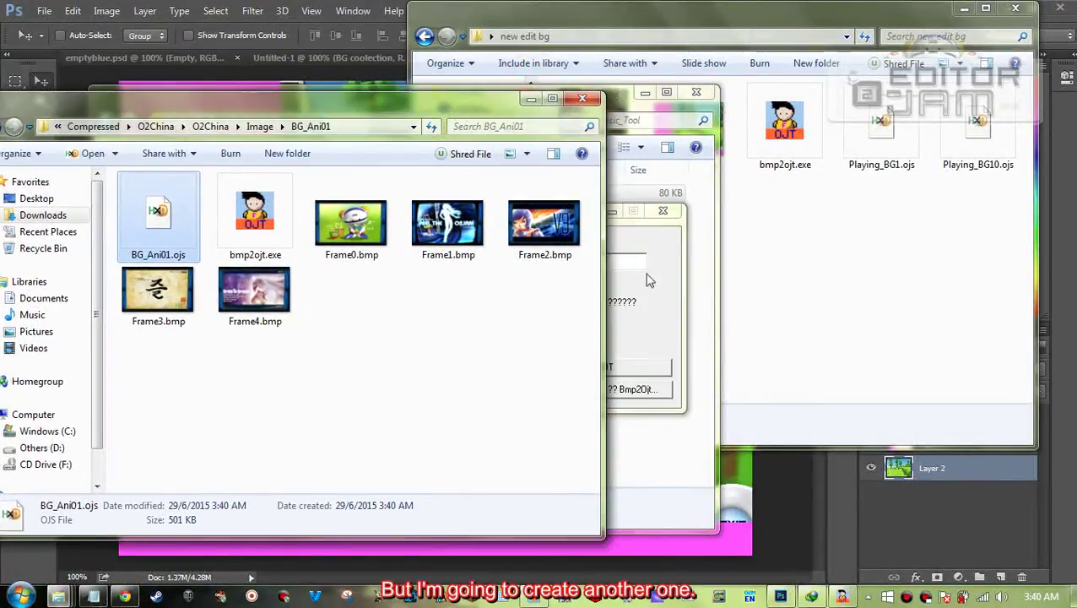
click(647, 272)
double_click(540, 341)
click(573, 368)
click(559, 347)
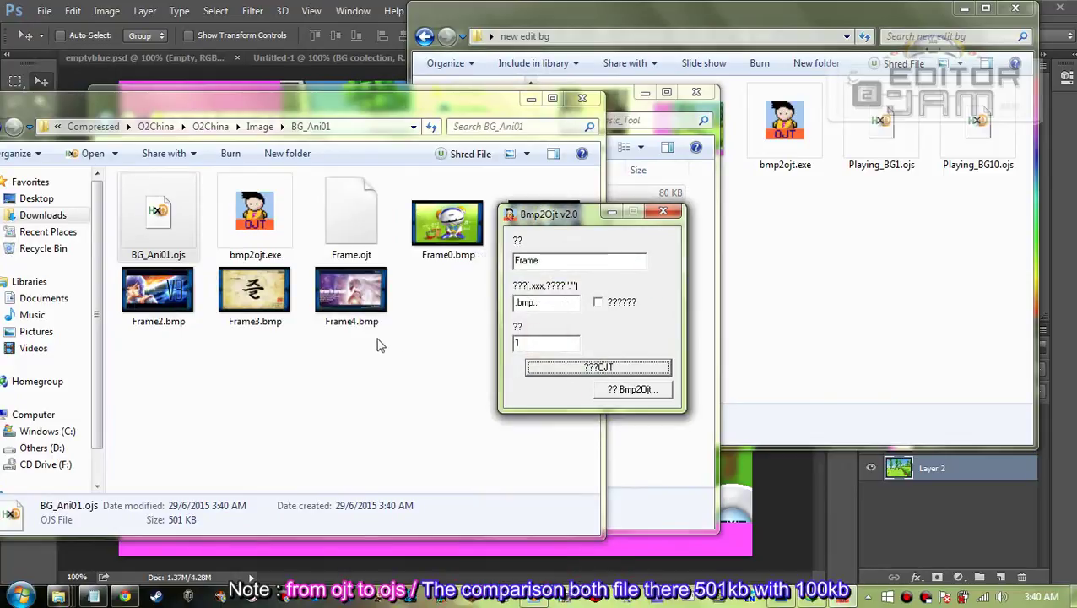
- Rename Frame.ojt to Frame.ojs, confirming the extension change
click(333, 234)
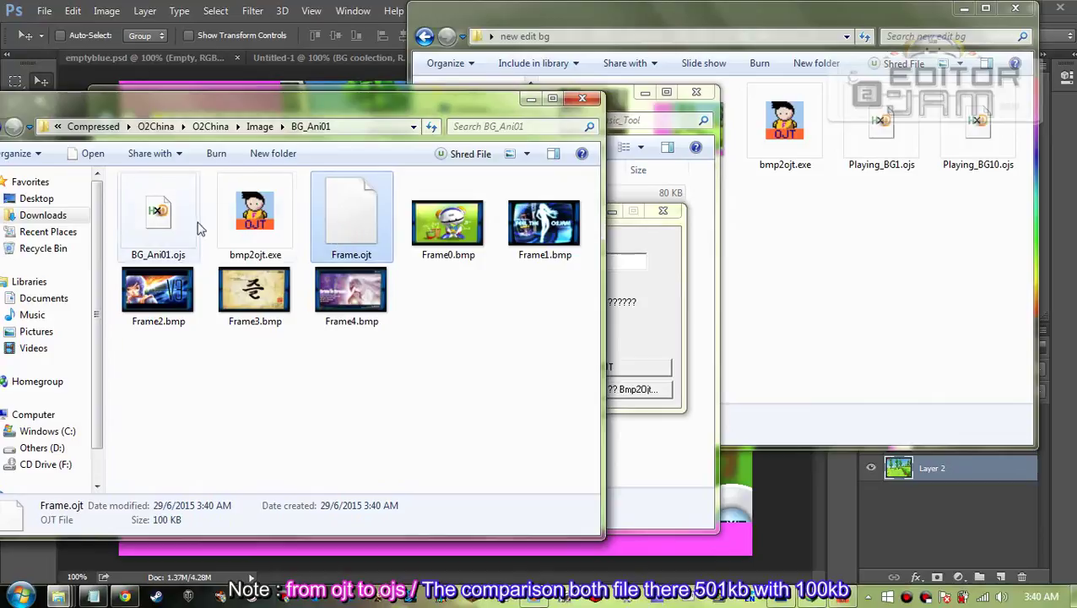
click(181, 221)
click(352, 215)
right_click(352, 192)
click(397, 570)
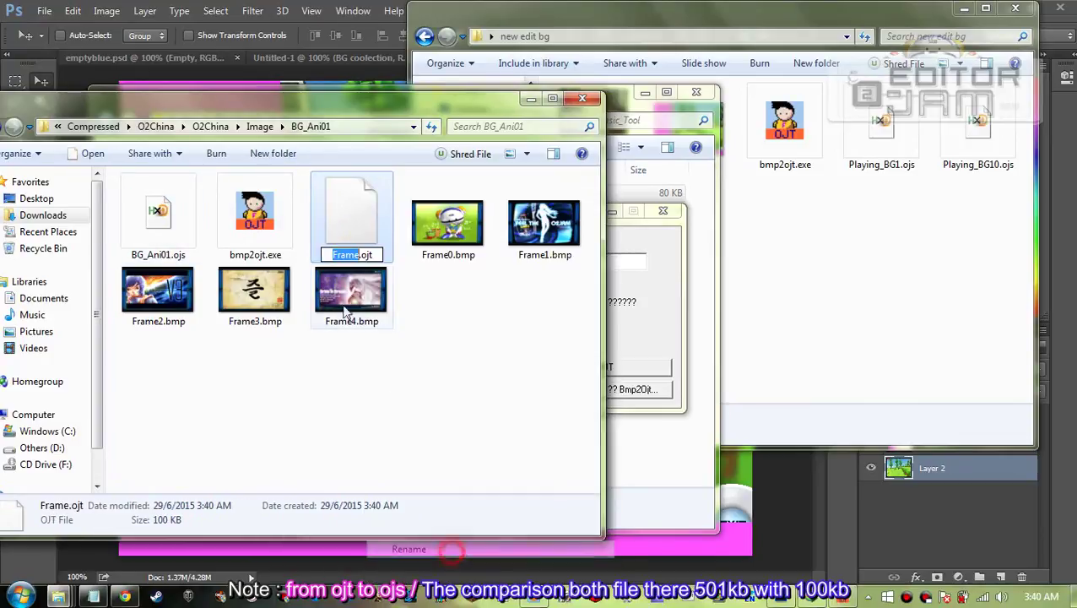
click(378, 253)
text(s)
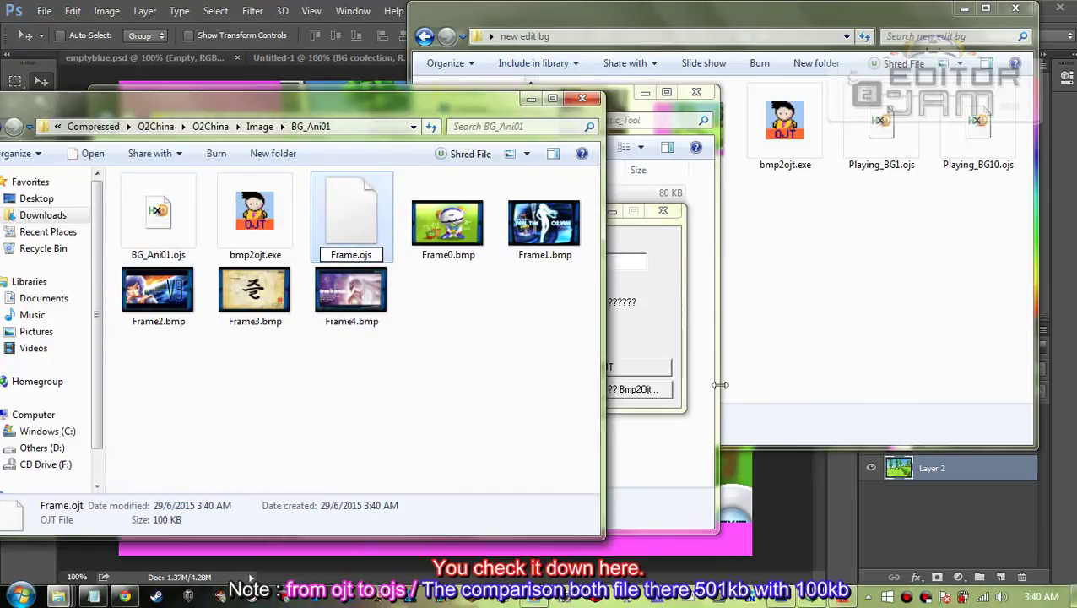
click(567, 375)
click(610, 305)
- Compare file sizes: Frame.ojs at 100 KB versus BG_Ani01.ojs at 501 KB
click(351, 235)
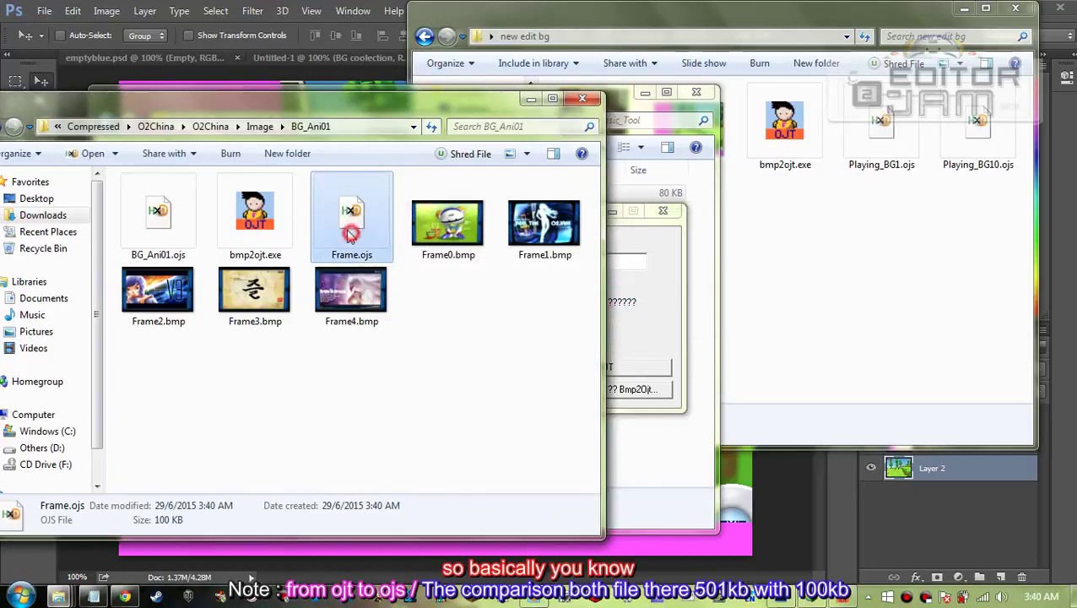
click(160, 221)
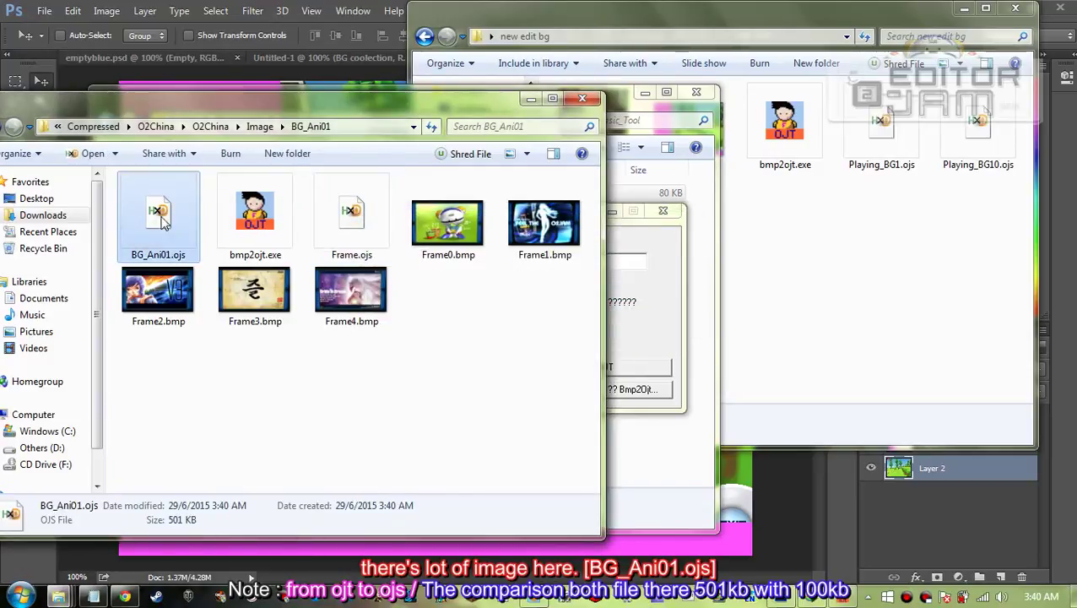
click(349, 211)
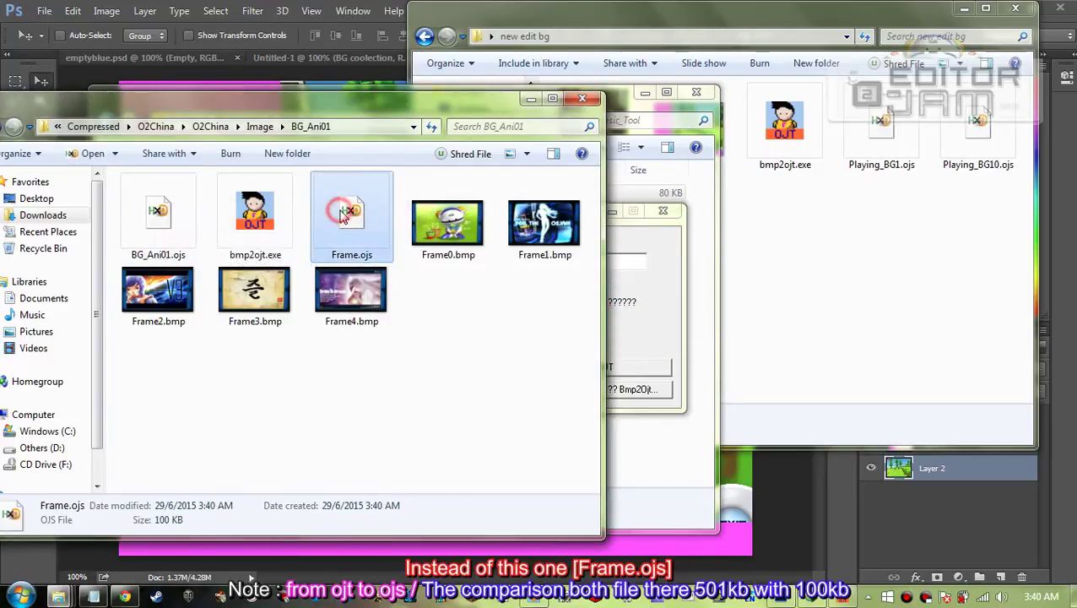
click(680, 330)
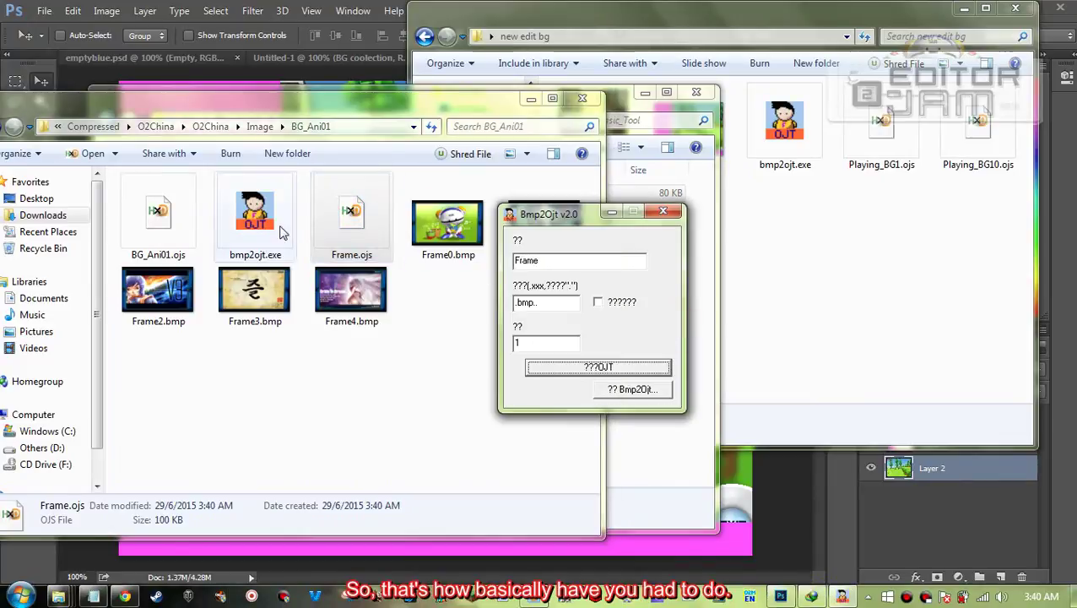